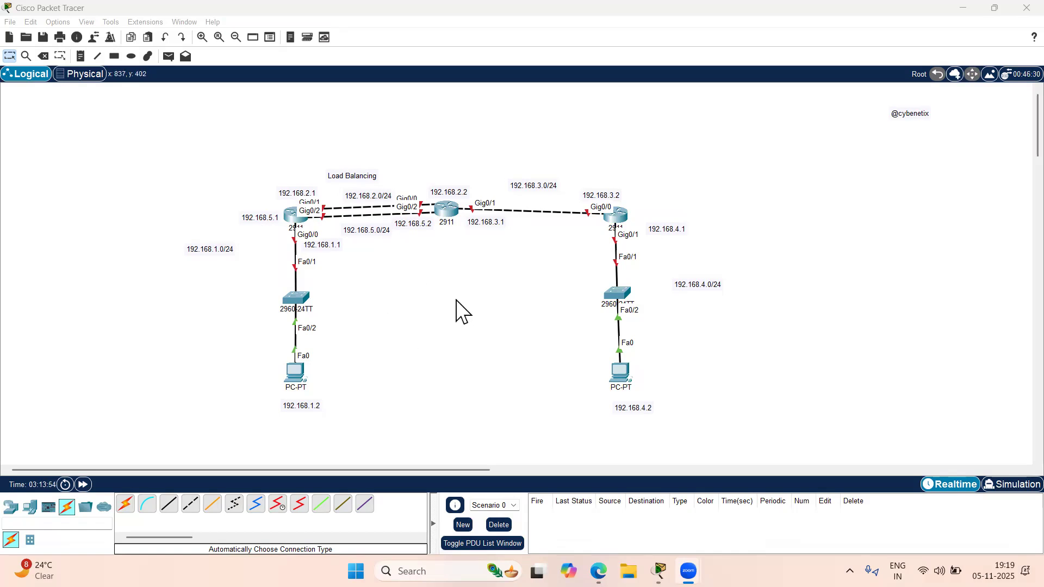
pyautogui.click(293, 220)
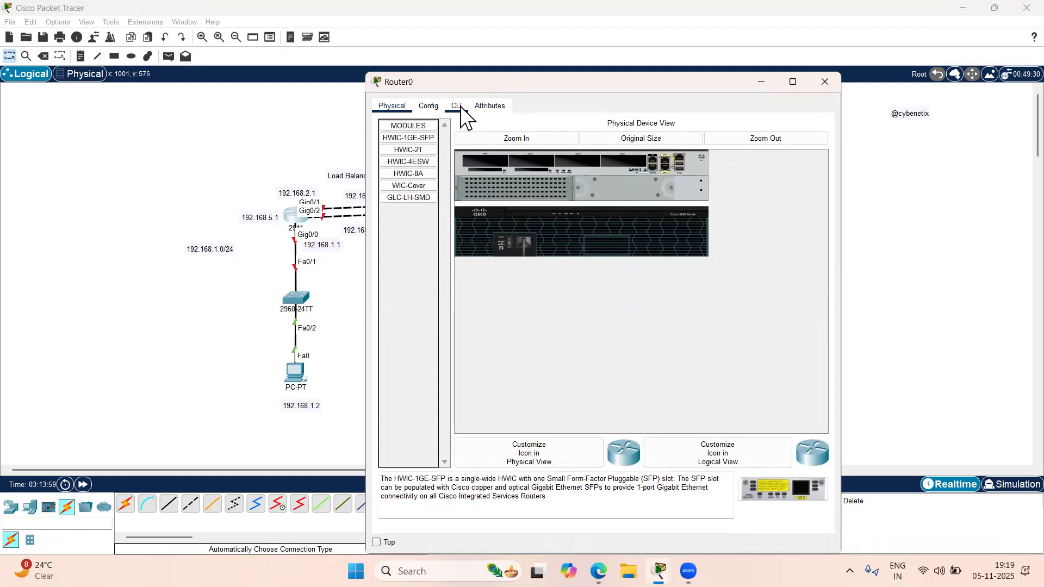
pyautogui.click(457, 106)
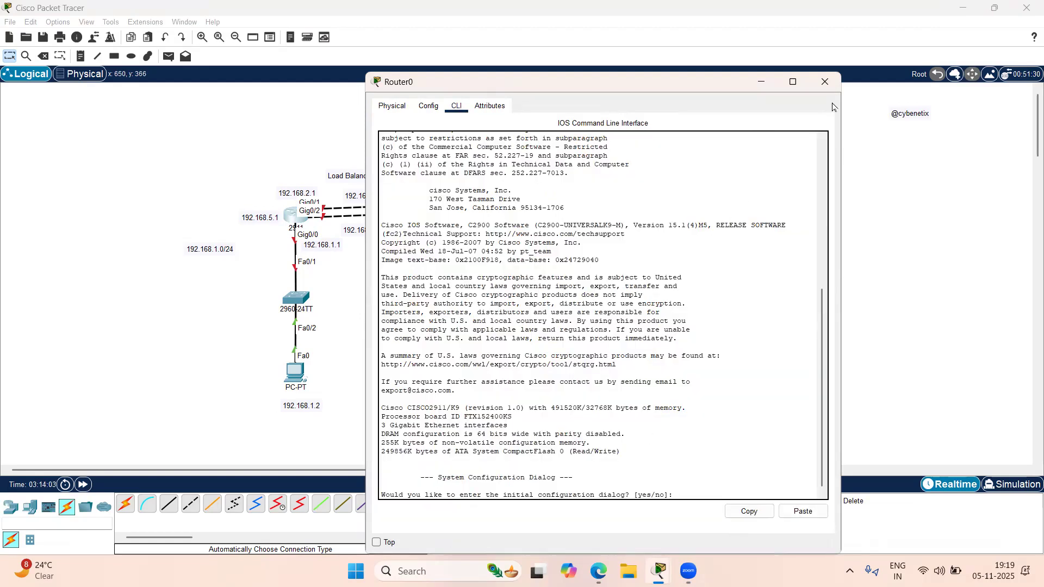
pyautogui.click(822, 82)
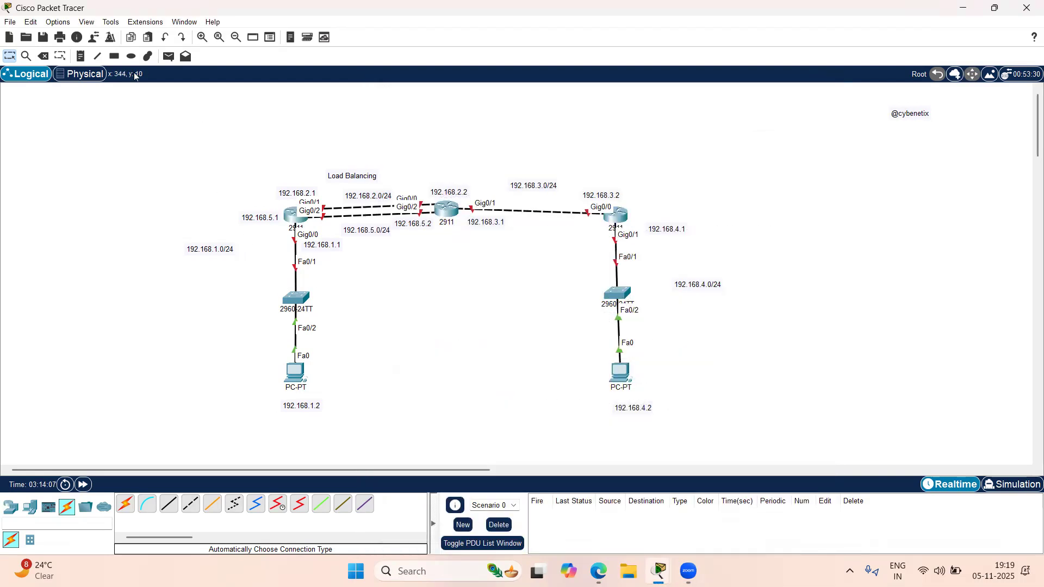
# Add text notes R1, R2 and R3 beside the first, middle and last routers in the topology.
pyautogui.click(80, 56)
pyautogui.click(266, 241)
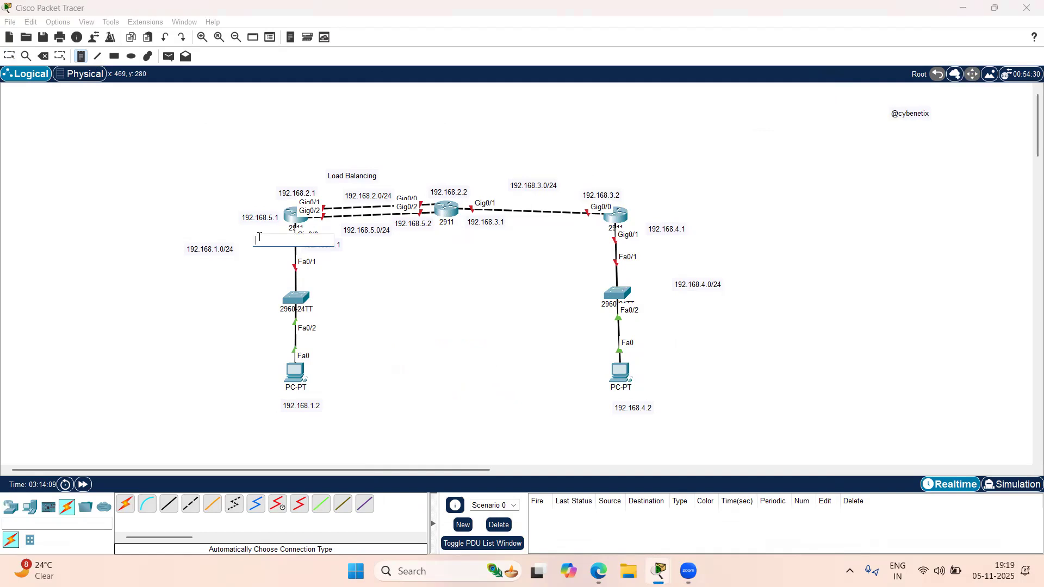
pyautogui.write('R1')
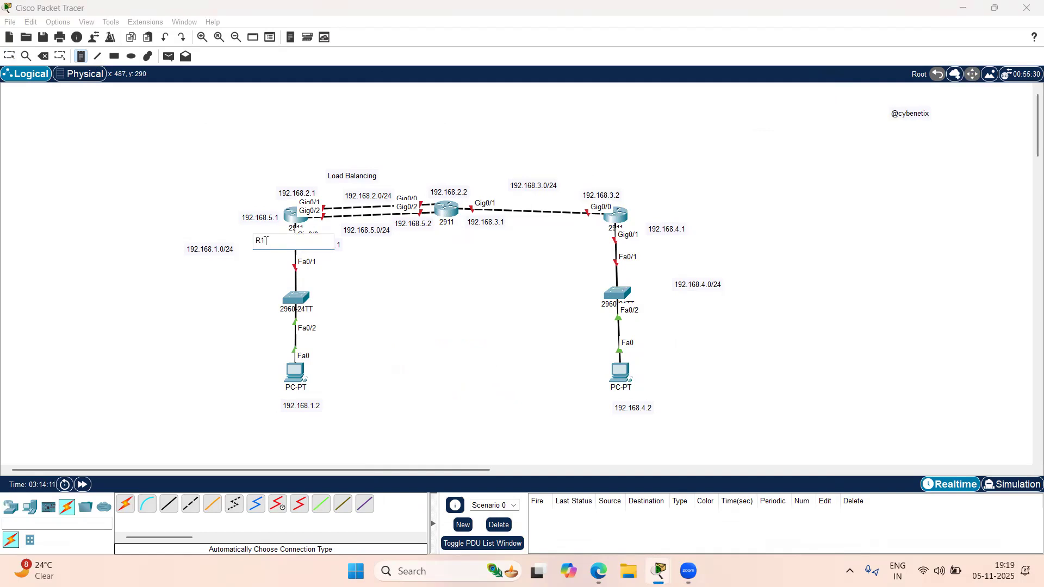
pyautogui.click(438, 235)
pyautogui.write('R2')
pyautogui.click(645, 202)
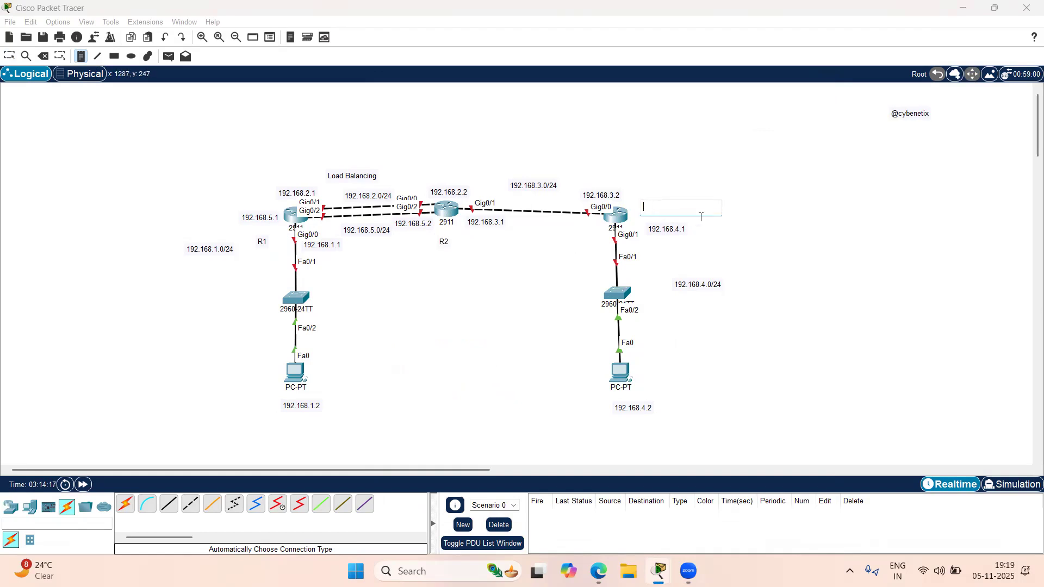
pyautogui.write('R3')
pyautogui.click(719, 381)
pyautogui.press('Escape')
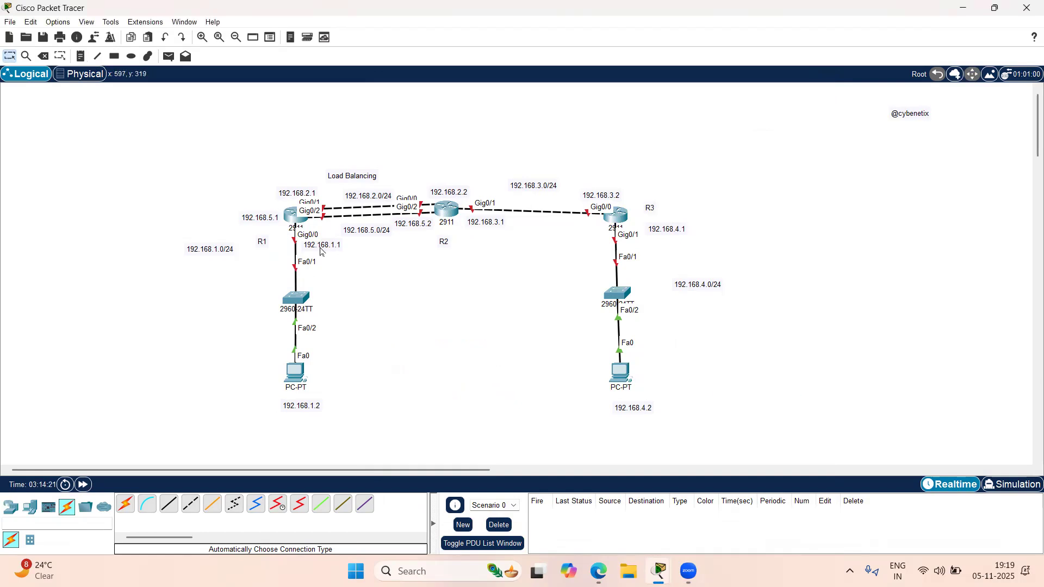
# Open router R1's command line, decline the initial configuration dialog and get to the user prompt.
pyautogui.click(295, 217)
pyautogui.click(294, 217)
pyautogui.click(294, 217)
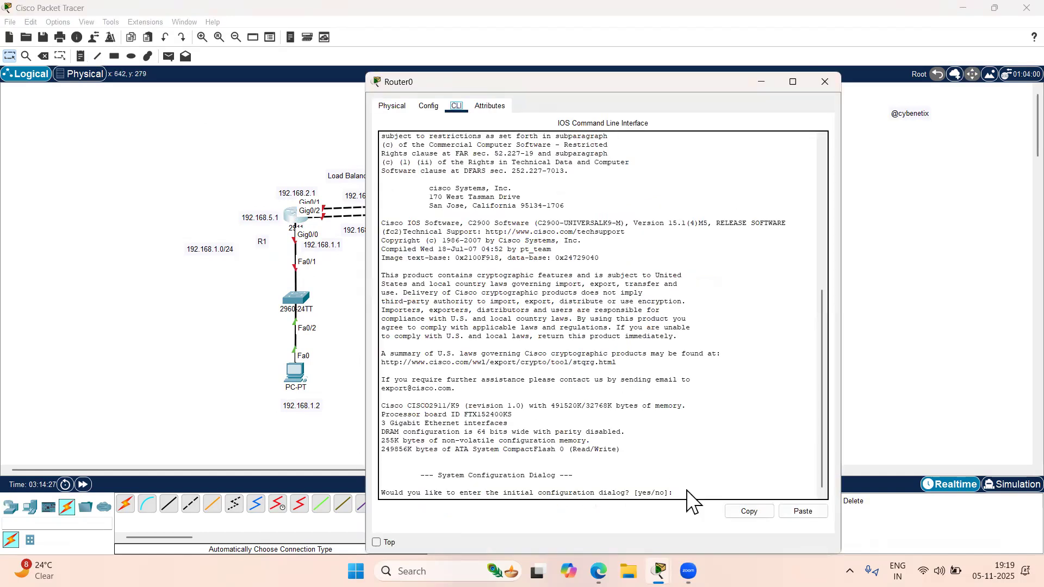
pyautogui.write('no')
pyautogui.press('Return')
pyautogui.press('Return')
pyautogui.press('Return')
pyautogui.press('Return')
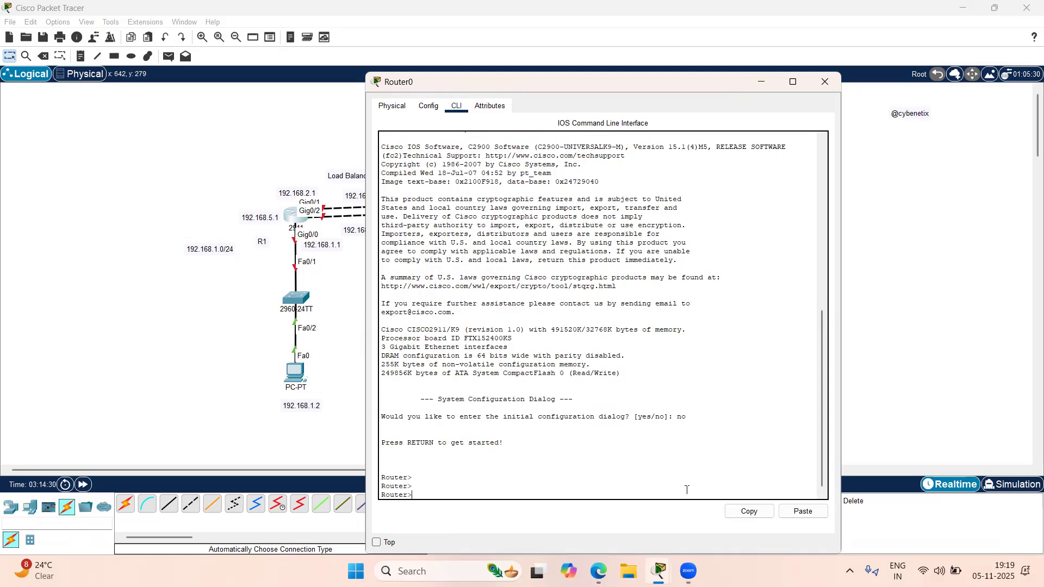
# Enter privileged mode and global configuration mode on R1.
pyautogui.write('en')
pyautogui.press('Return')
pyautogui.write('con')
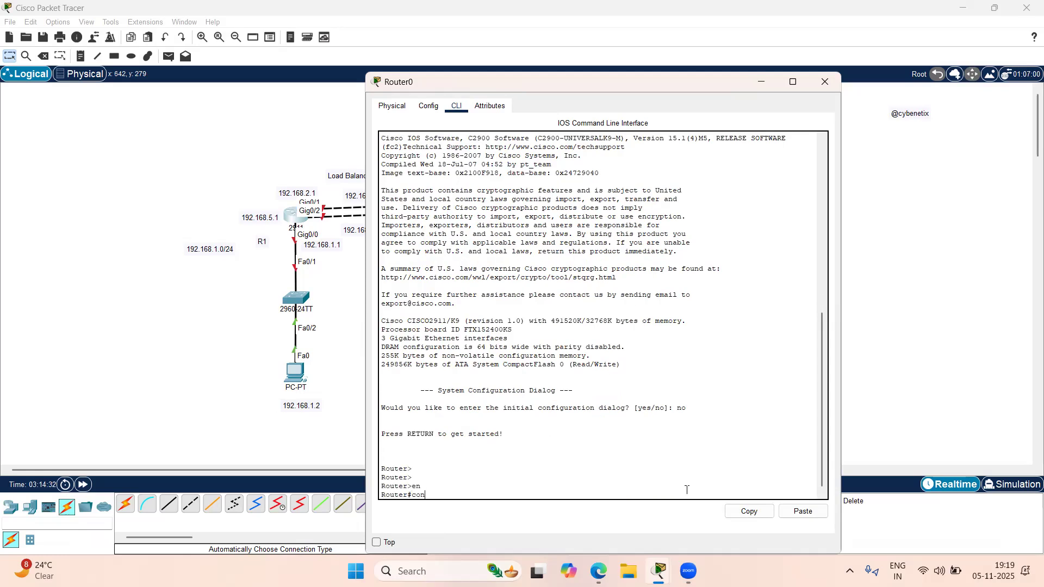
pyautogui.write('fig t')
pyautogui.press('Return')
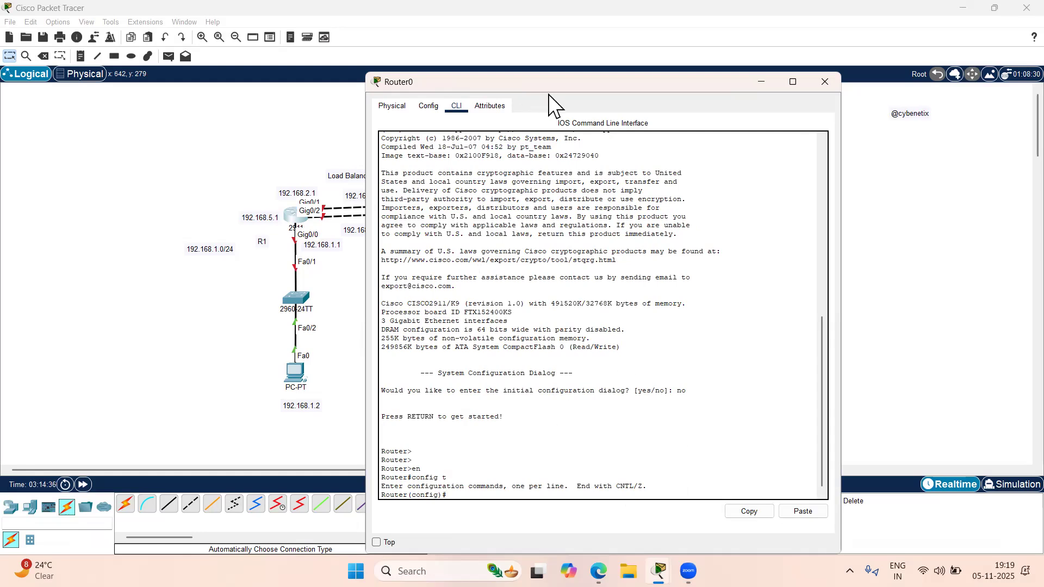
# Uncover the topology beside R1's window and assign 192.168.2.1 with mask 255.255.255.0 to R1's interface gig0/1.
pyautogui.moveTo(557, 86); pyautogui.dragTo(761, 98)
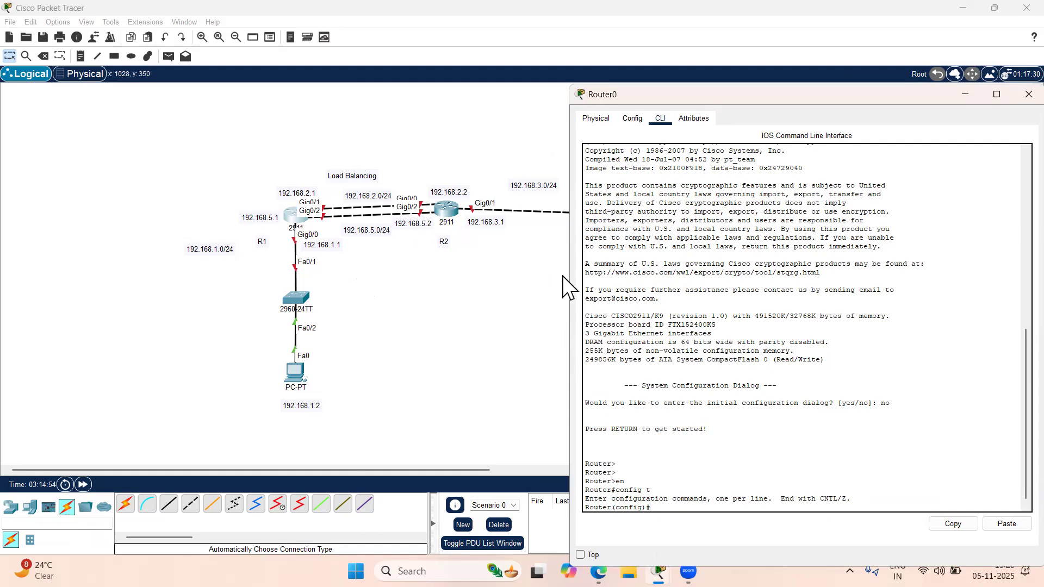
pyautogui.click(742, 375)
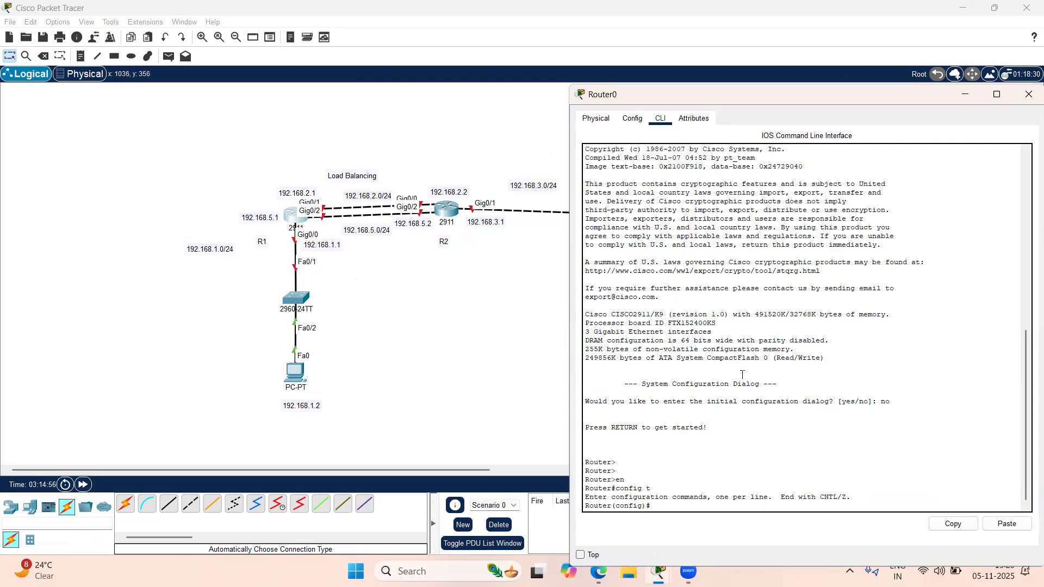
pyautogui.write('int gig0/0')
pyautogui.press('BackSpace')
pyautogui.write('1')
pyautogui.press('Return')
pyautogui.write('ip add')
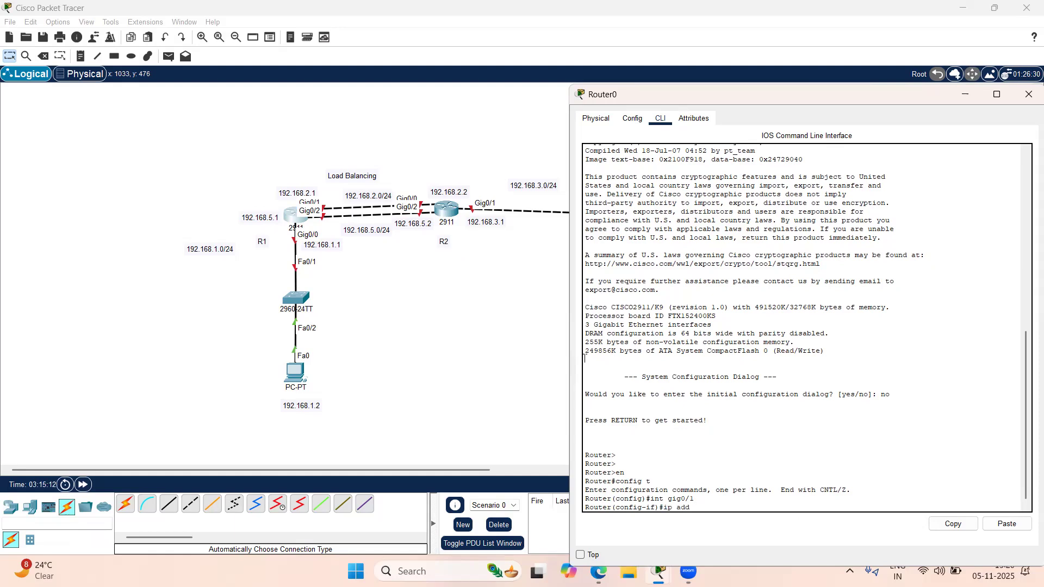
pyautogui.write(' 192.168.2.1 255.255.255.0')
pyautogui.press('Return')
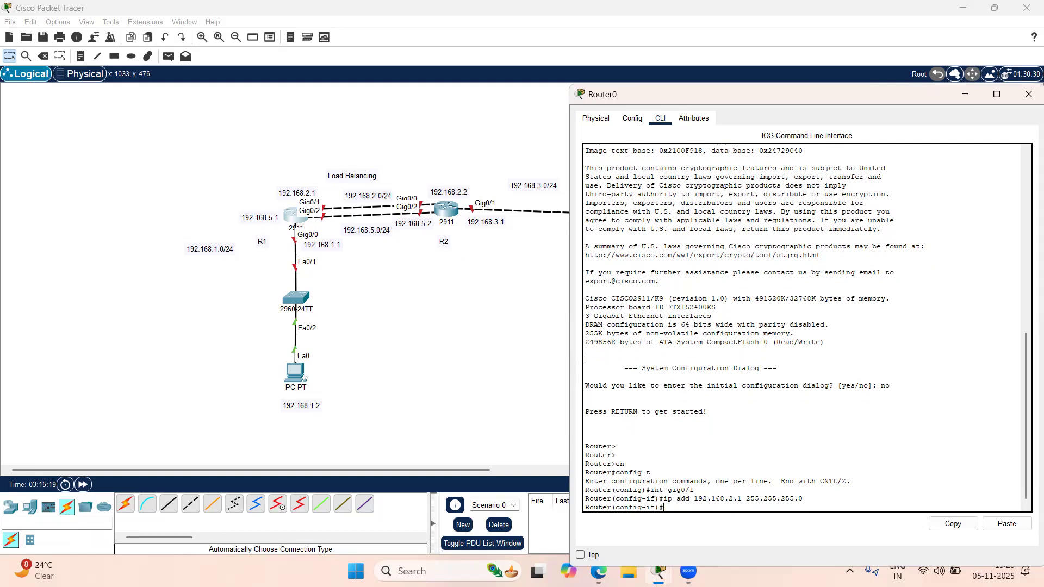
# Enable R1's gig0/1 interface with no shut and return to global configuration mode.
pyautogui.write('no shut')
pyautogui.press('Return')
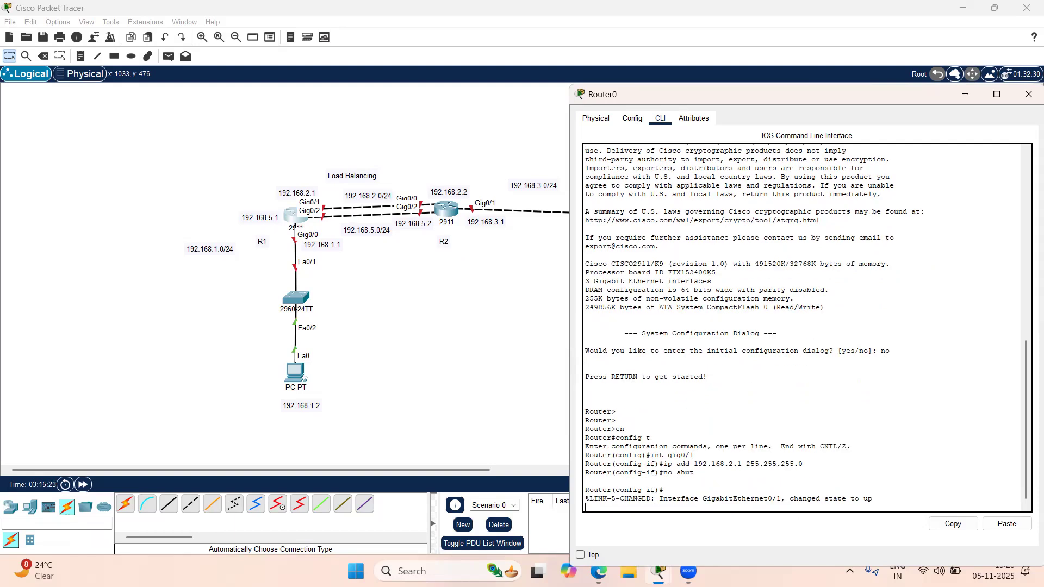
pyautogui.press('Return')
pyautogui.press('Return')
pyautogui.press('Return')
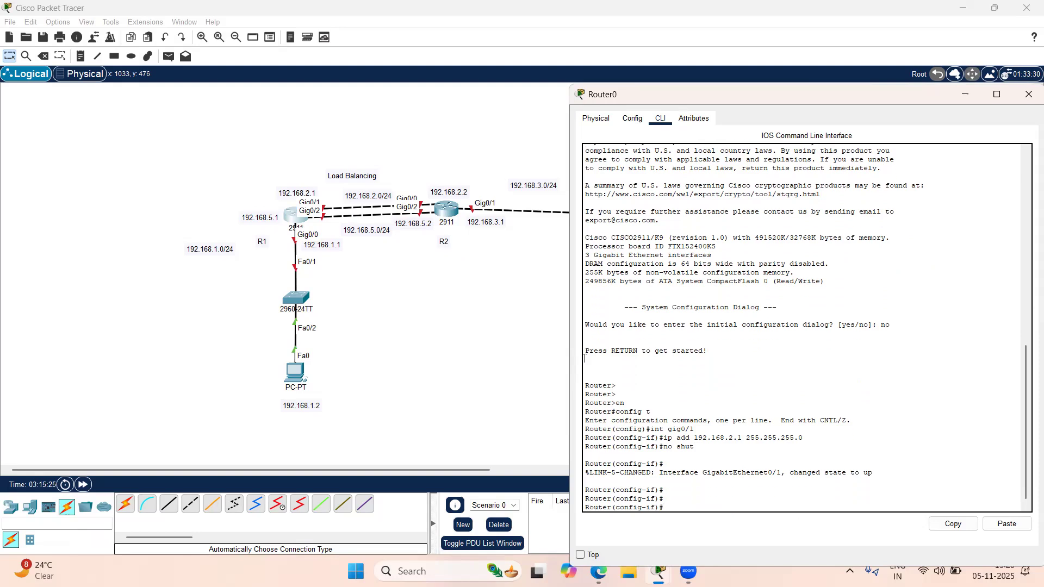
pyautogui.write('exit')
pyautogui.press('Return')
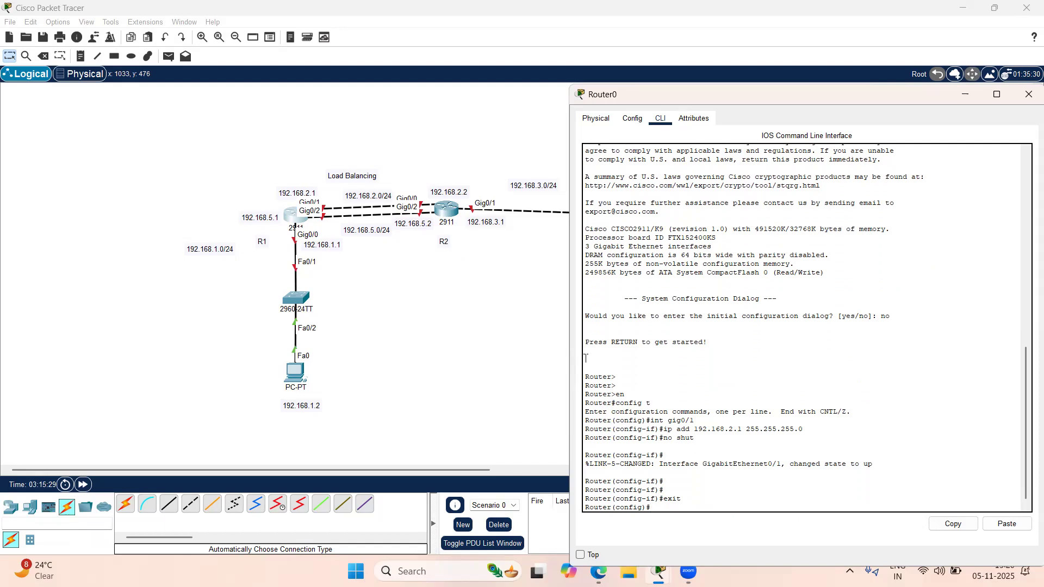
# Assign IP address 192.168.5.1 with mask 255.255.255.0 to R1's interface gig0/2.
pyautogui.write('int gig0/2')
pyautogui.press('Return')
pyautogui.write('ip add 192.168')
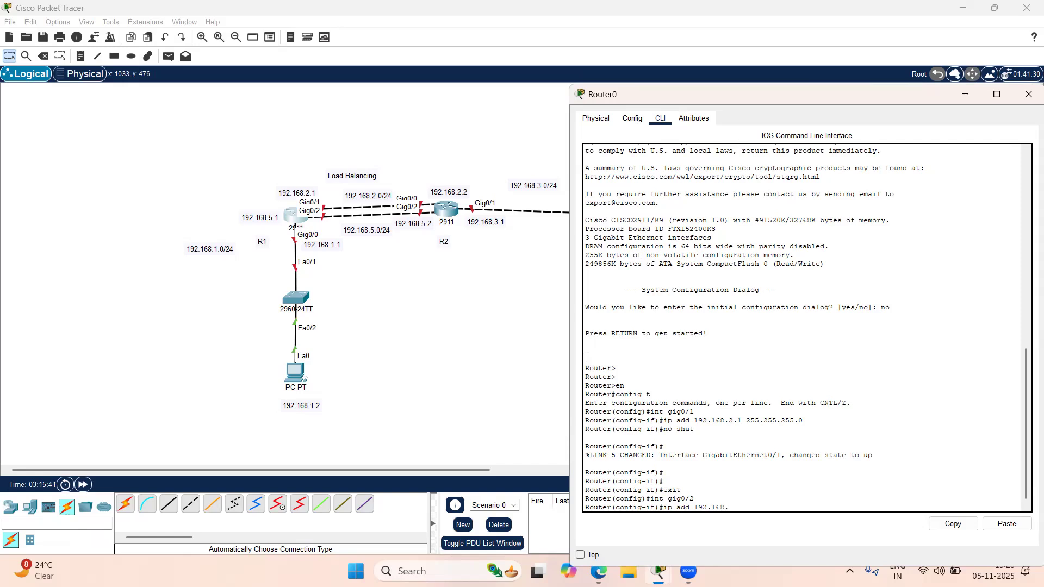
pyautogui.write('.5.1 255.255.255.0')
pyautogui.press('Return')
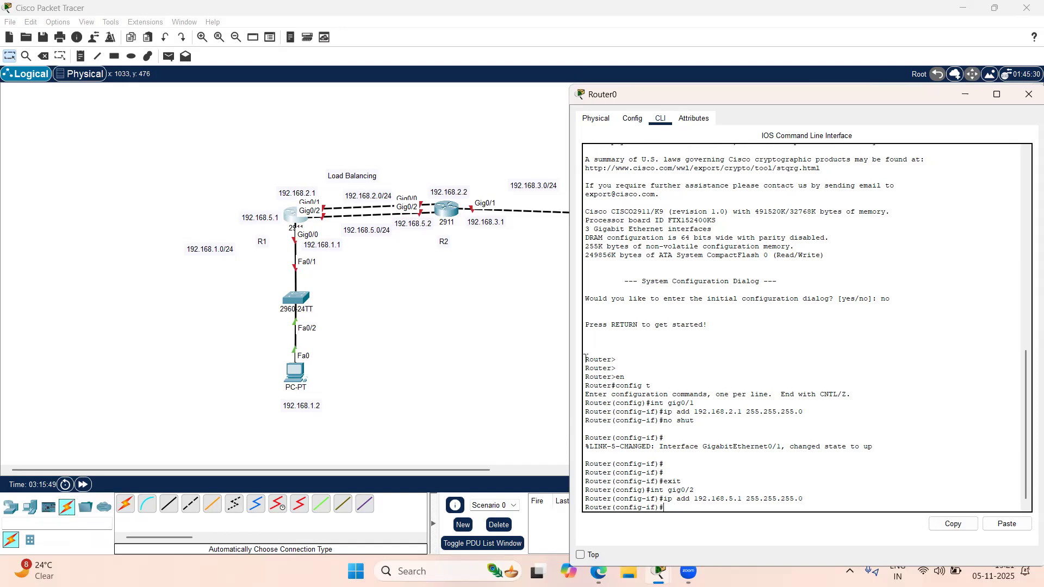
# Enable R1's gig0/2 interface with no shut and exit to global configuration mode.
pyautogui.write('no shut')
pyautogui.press('Return')
pyautogui.press('Return')
pyautogui.press('Return')
pyautogui.press('Return')
pyautogui.press('Return')
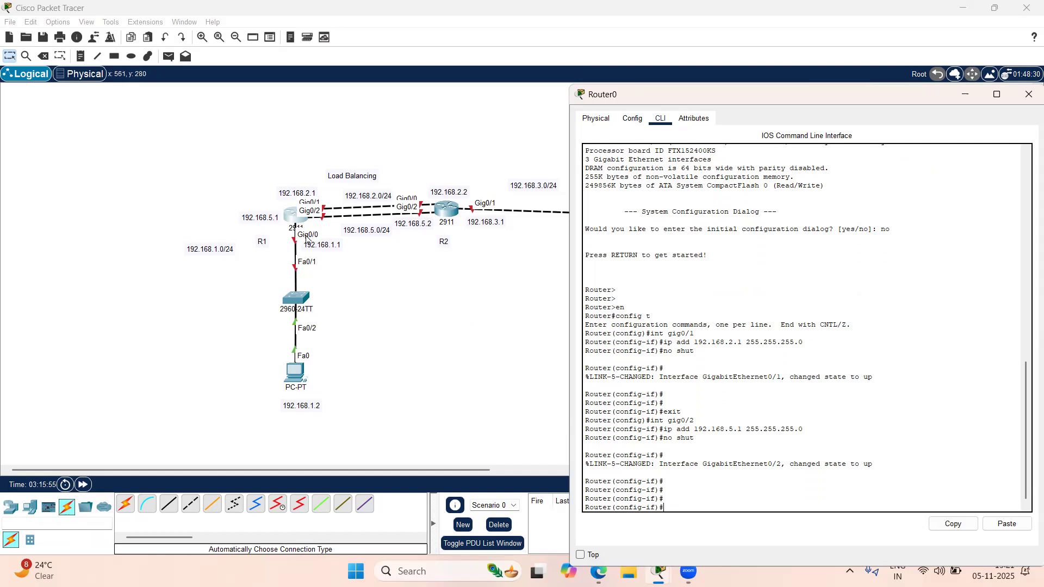
pyautogui.write('exit')
pyautogui.press('Return')
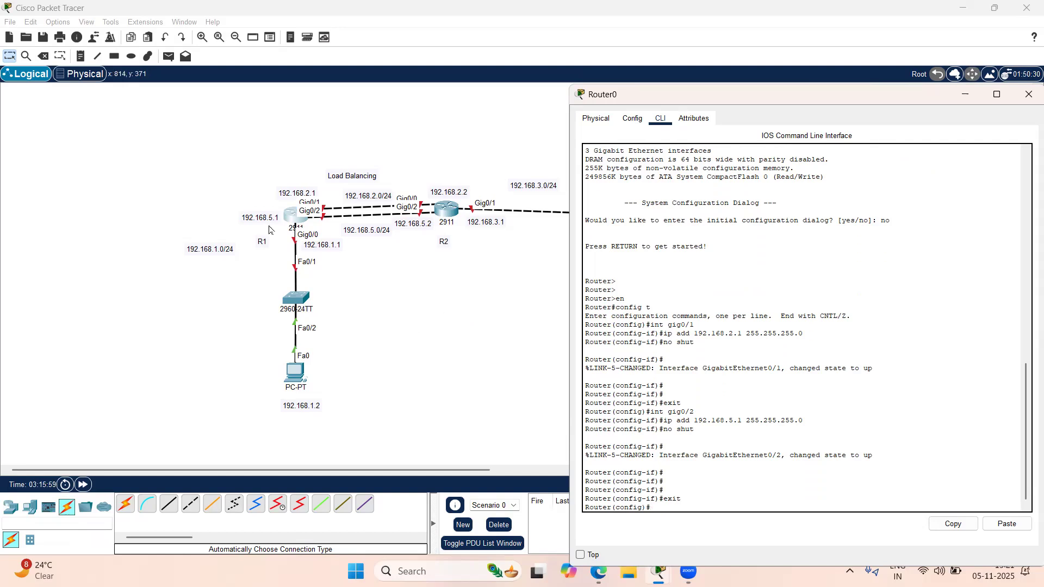
# Assign IP address 192.168.1.1 with mask 255.255.255.0 to R1's interface gig0/0.
pyautogui.write('int gig0/0')
pyautogui.press('Return')
pyautogui.write('ip add 192.168.1.')
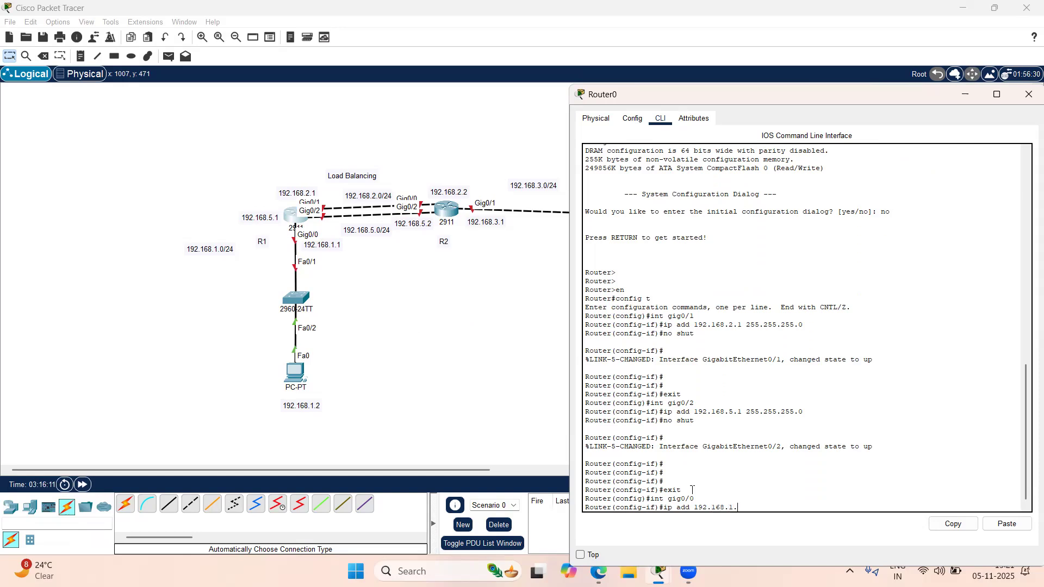
pyautogui.write('1 255.255.255.0')
pyautogui.press('Return')
# Enable R1's gig0/0 interface with no shut and exit to global configuration mode.
pyautogui.write('no s')
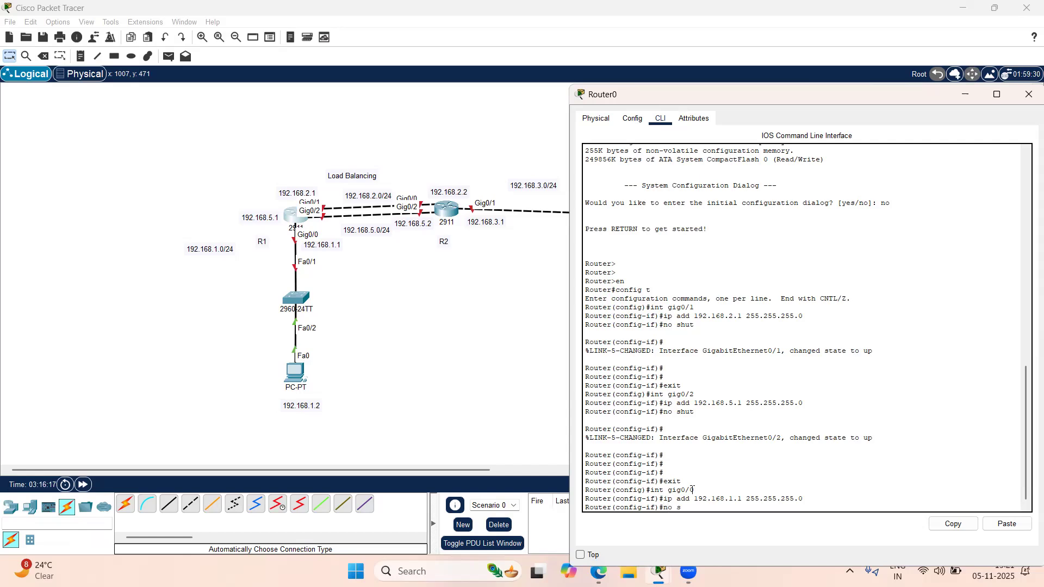
pyautogui.write('hut')
pyautogui.press('Return')
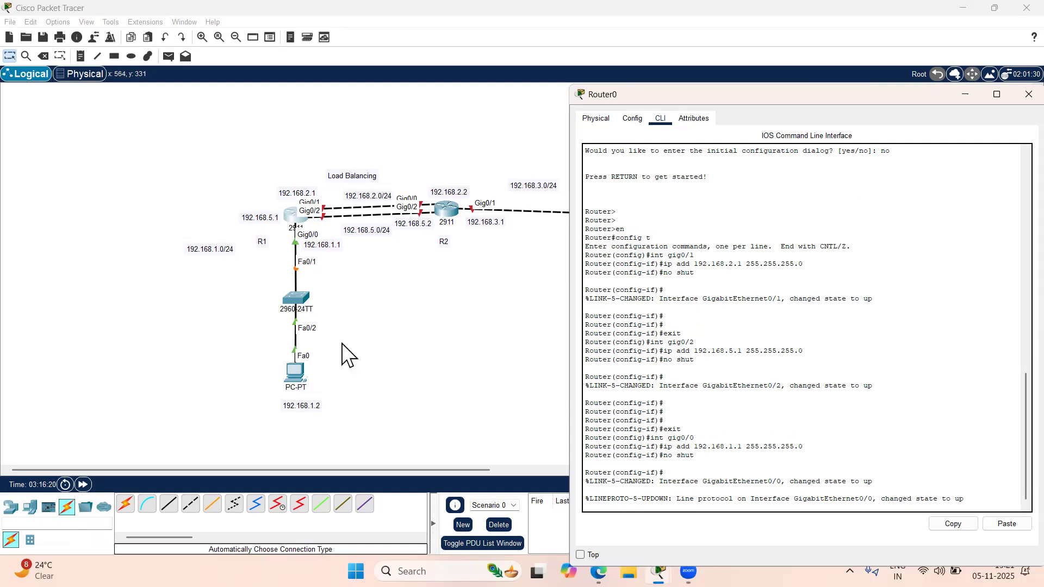
pyautogui.press('Return')
pyautogui.press('Return')
pyautogui.press('Return')
pyautogui.press('Return')
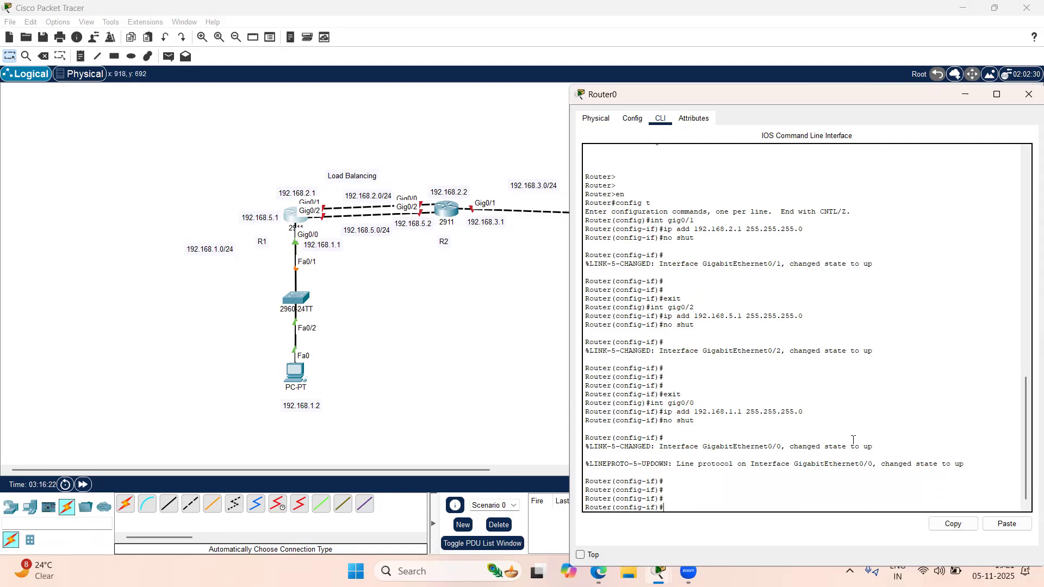
pyautogui.write('exit')
pyautogui.press('Return')
pyautogui.press('Return')
pyautogui.press('Return')
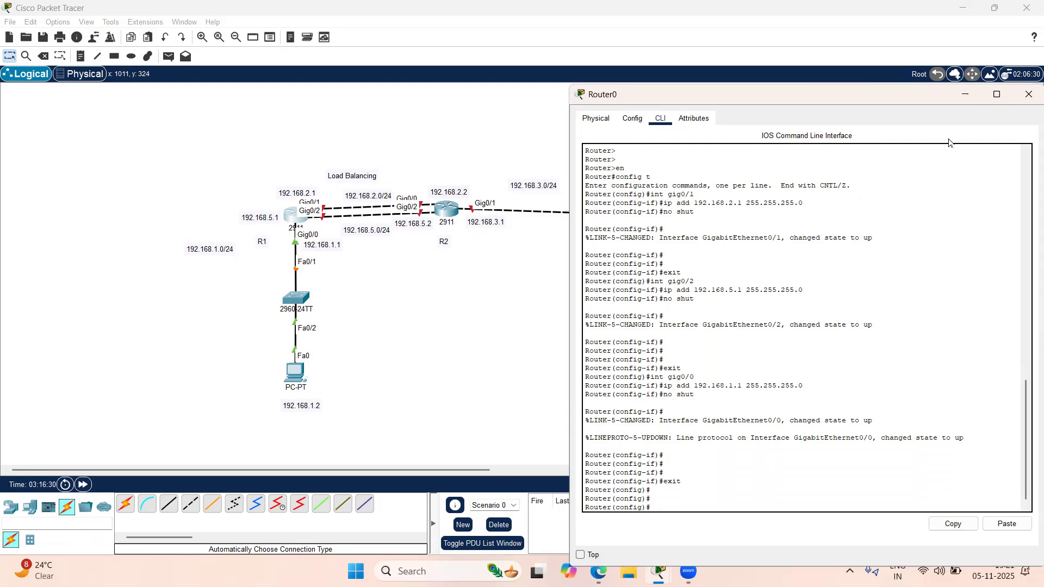
# Minimize R1's window, open router R2's command line and decline its initial configuration dialog.
pyautogui.click(960, 95)
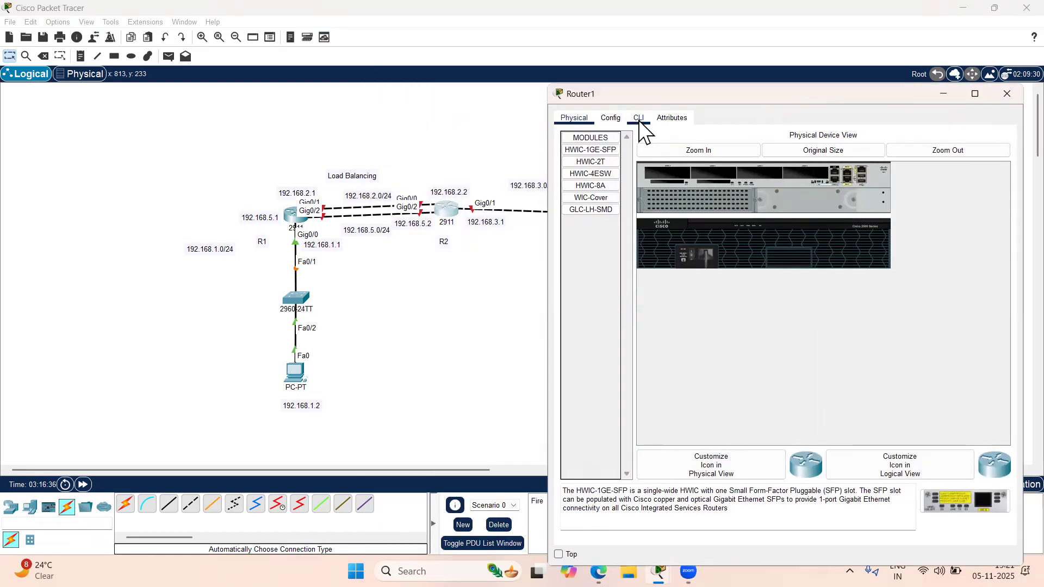
pyautogui.click(639, 117)
pyautogui.write('n')
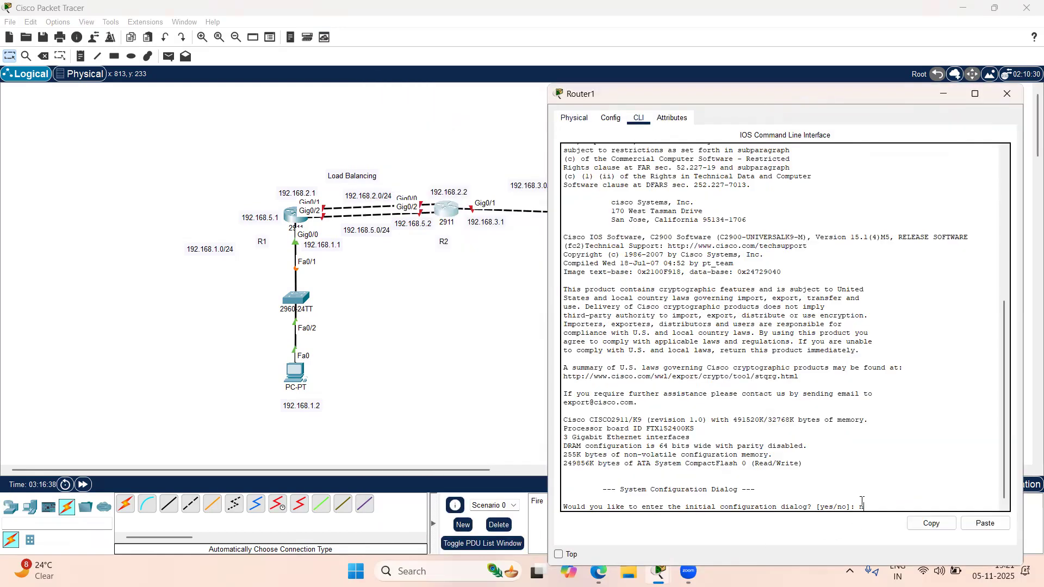
pyautogui.write('o')
pyautogui.press('Return')
pyautogui.press('Return')
pyautogui.press('Return')
# Enter privileged mode and global configuration mode on R2.
pyautogui.write('en')
pyautogui.press('Return')
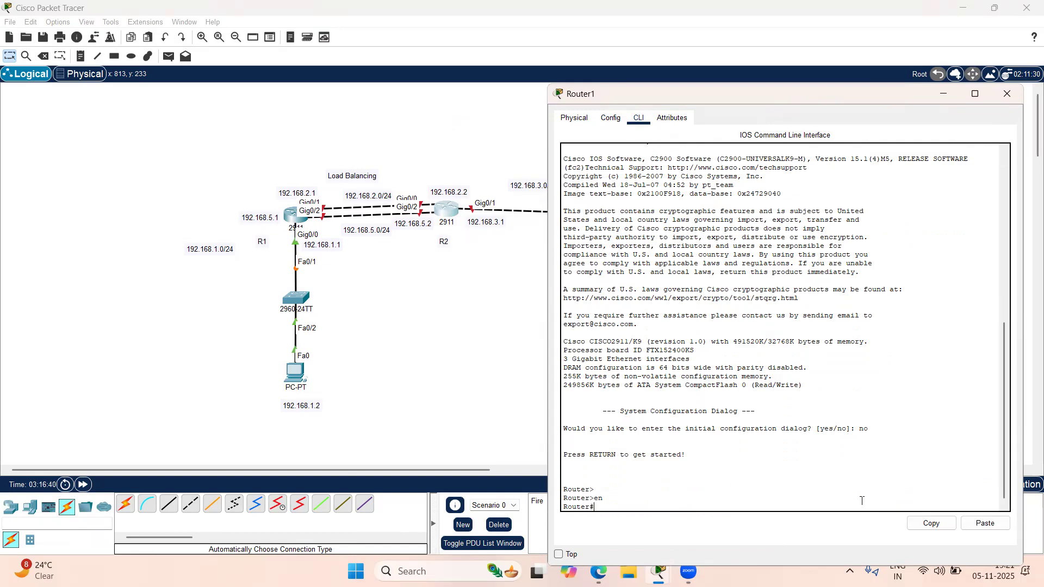
pyautogui.write('co')
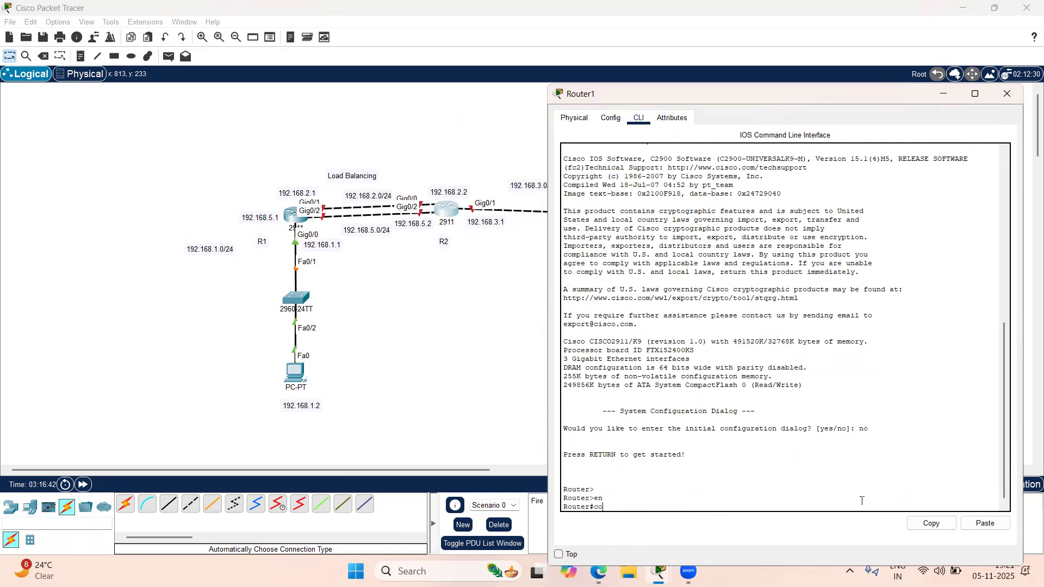
pyautogui.write('nfig t')
pyautogui.press('Return')
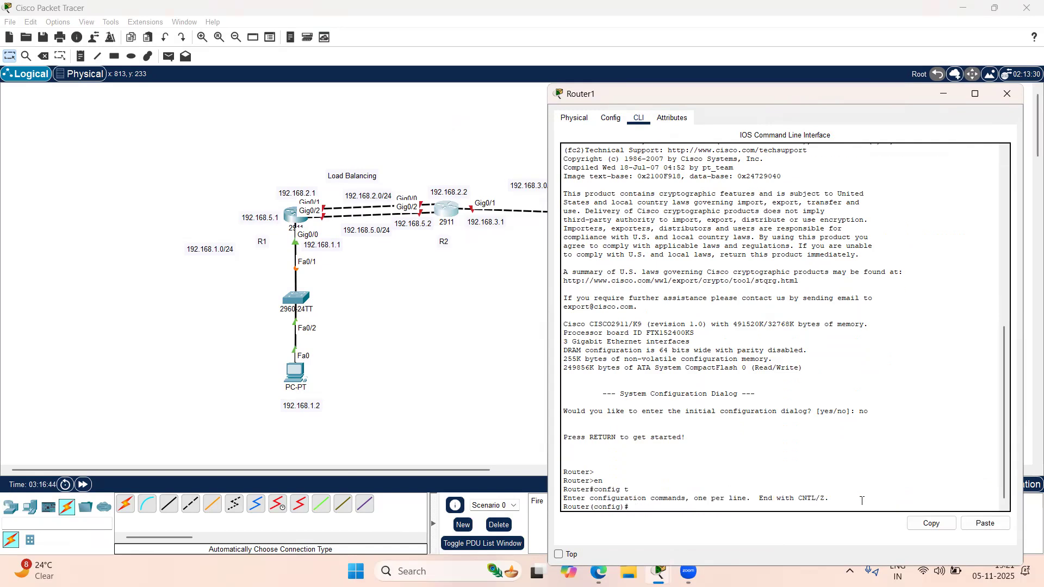
pyautogui.press('Return')
pyautogui.press('Return')
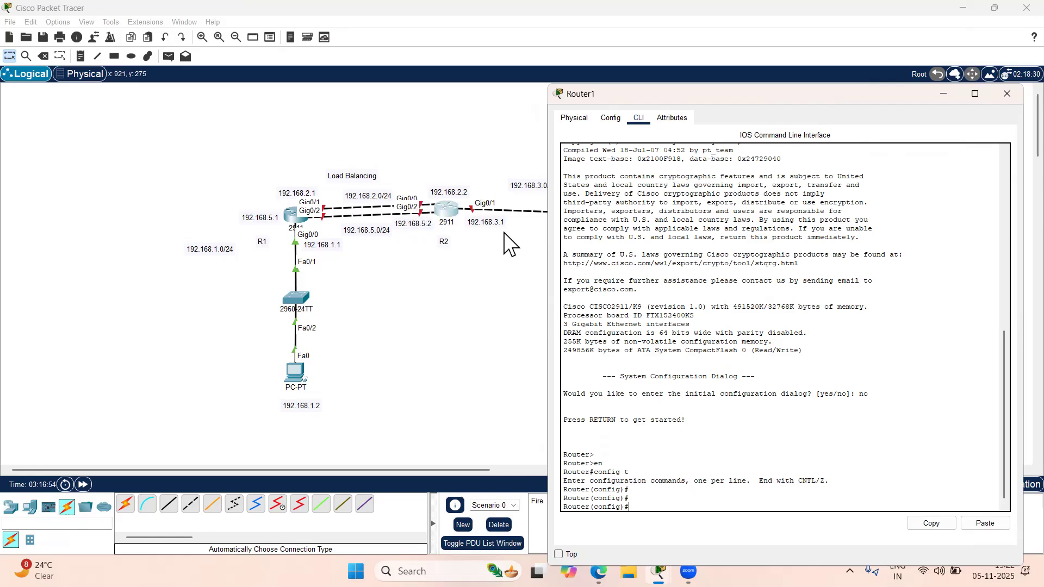
# Assign IP address 192.168.2.2 with mask 255.255.255.0 to R2's interface gig0/0.
pyautogui.write('int gig0/0')
pyautogui.press('Return')
pyautogui.write('ip add 192.168.2.2 255.255.255.0')
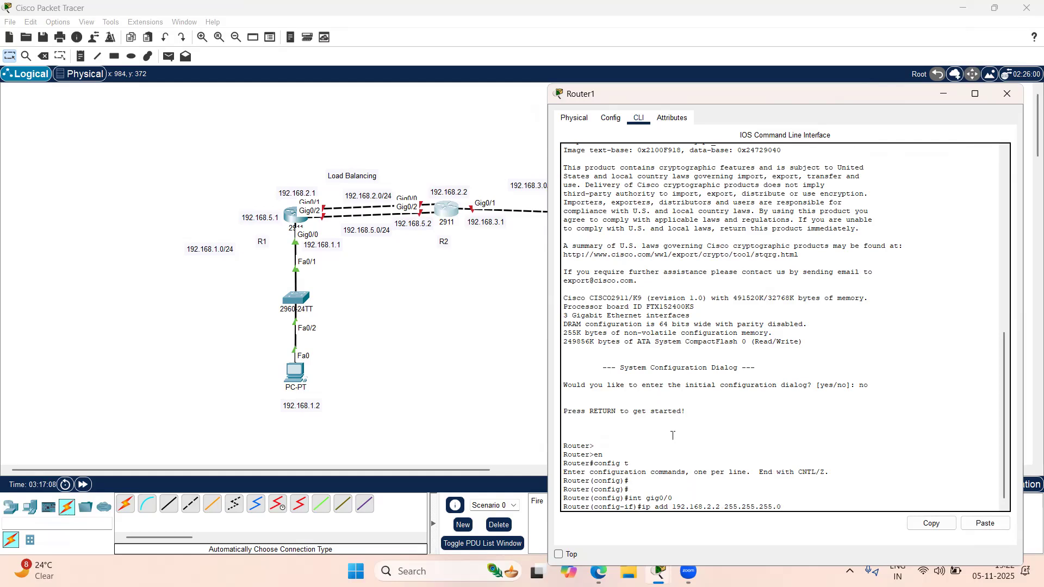
pyautogui.press('Return')
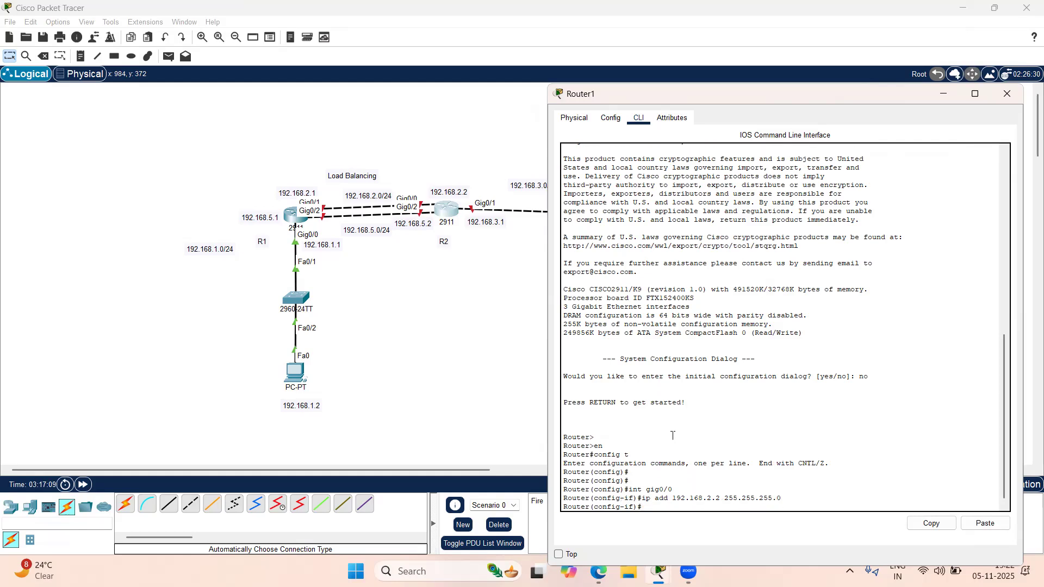
# Enable R2's gig0/0 interface with no shut and exit to global configuration mode.
pyautogui.write('no shut')
pyautogui.press('Return')
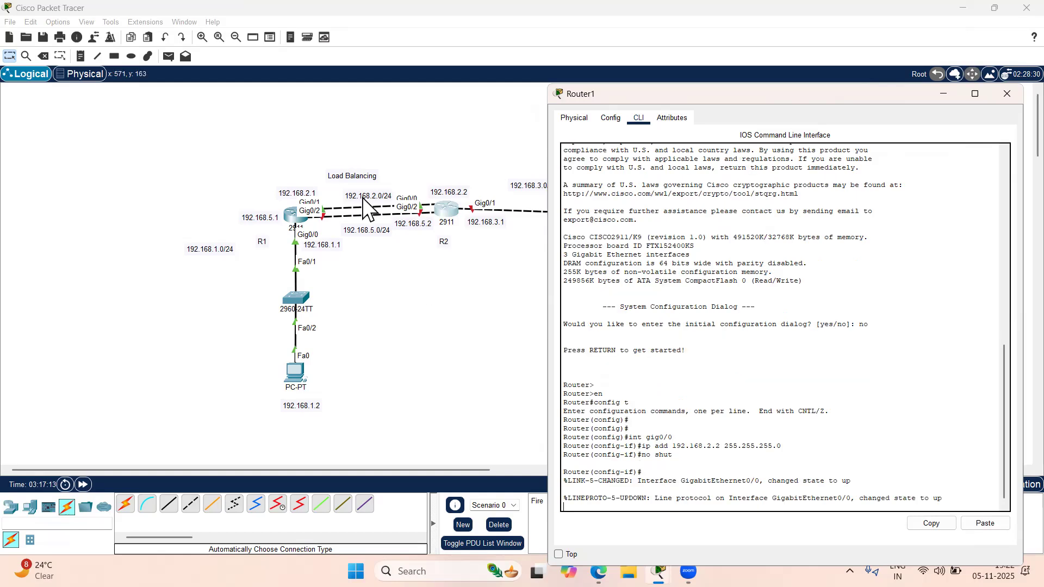
pyautogui.press('Return')
pyautogui.press('Return')
pyautogui.press('Return')
pyautogui.write('exit')
pyautogui.press('Return')
pyautogui.press('Return')
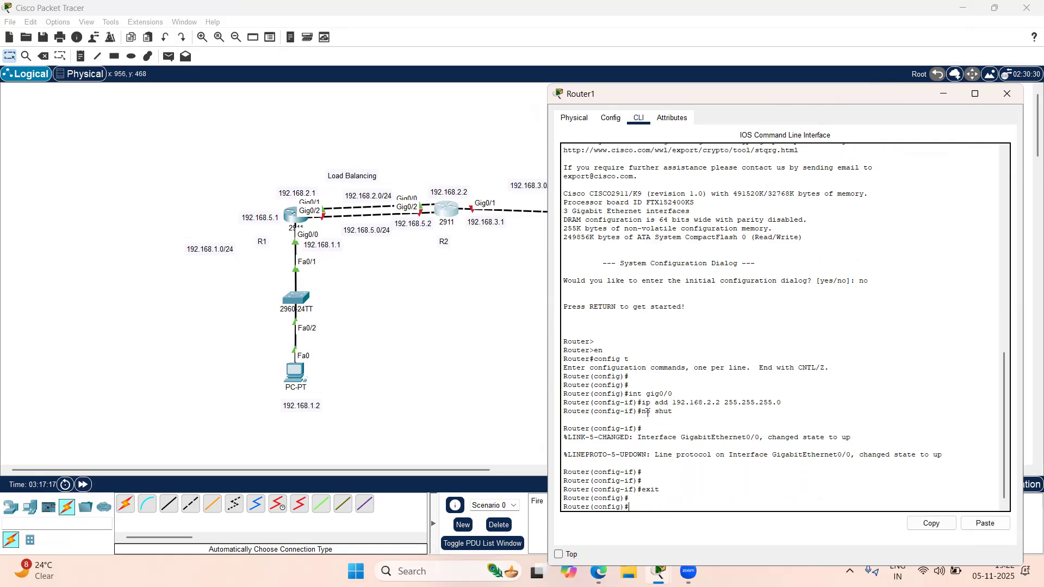
# Assign IP address 192.168.5.2 with mask 255.255.255.0 to R2's interface gig0/2.
pyautogui.write('int gig0/2')
pyautogui.press('Return')
pyautogui.write('ip')
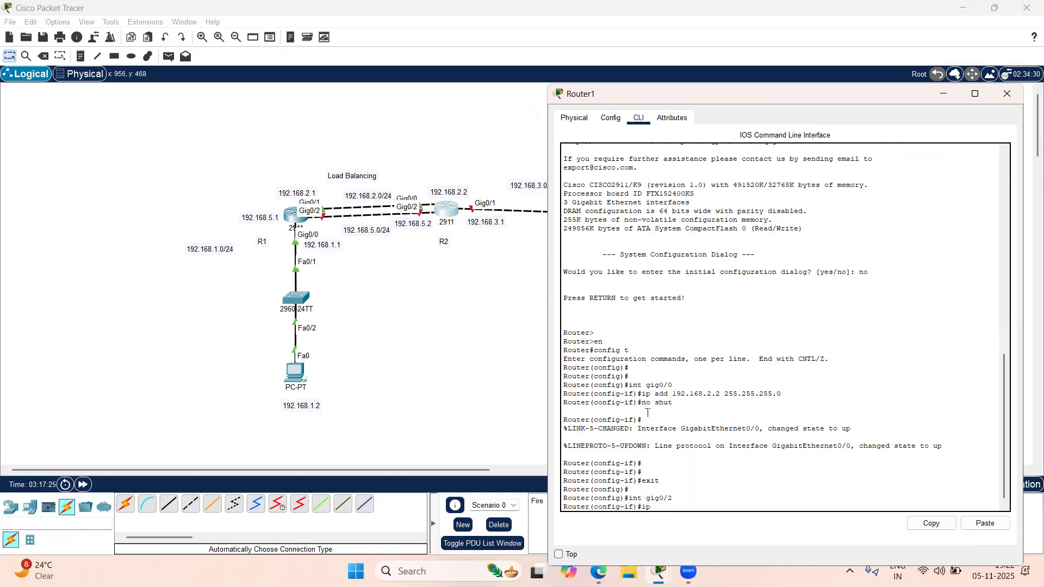
pyautogui.write(' add 192.168.5.2 255.255.255.0')
pyautogui.press('Return')
pyautogui.press('Return')
pyautogui.press('Return')
# Enable R2's gig0/2 interface with no shut and return to global configuration mode.
pyautogui.write('no shut')
pyautogui.press('Return')
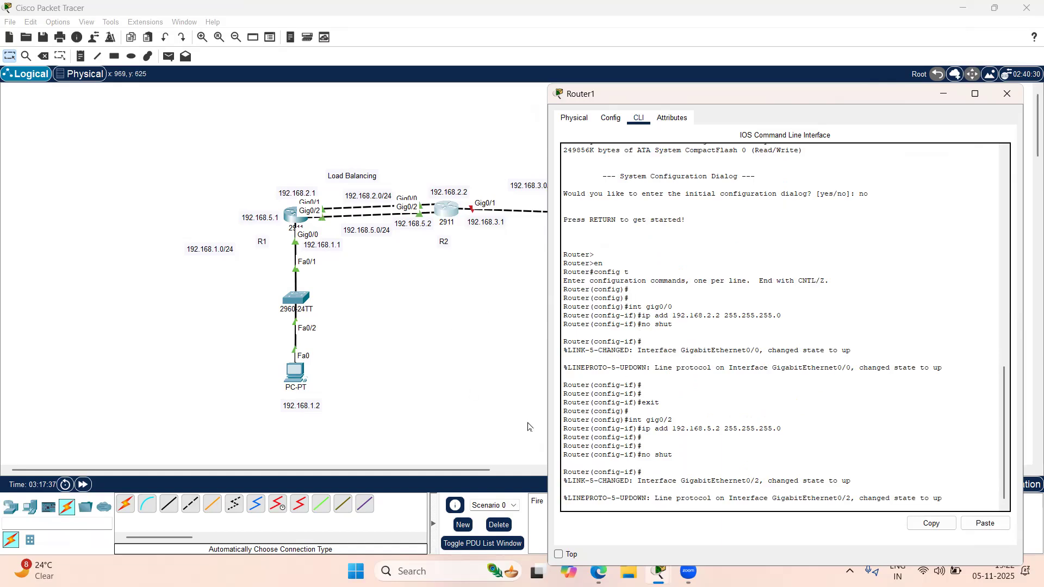
pyautogui.press('Return')
pyautogui.press('Return')
pyautogui.press('Return')
pyautogui.write('exit')
pyautogui.press('Return')
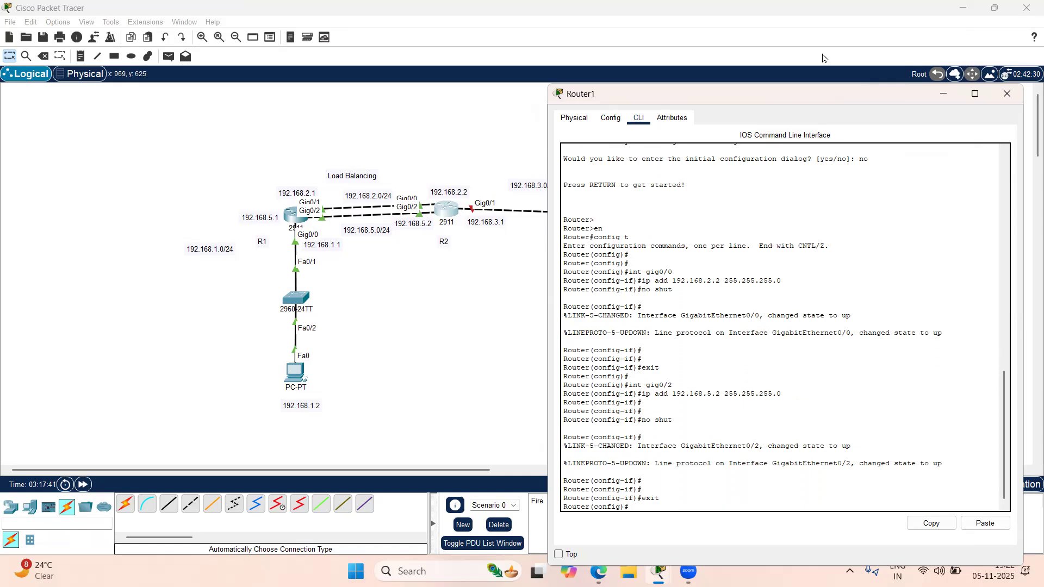
# Assign IP address 192.168.3.1 with mask 255.255.255.0 to R2's interface gig0/1.
pyautogui.moveTo(800, 96); pyautogui.dragTo(833, 102)
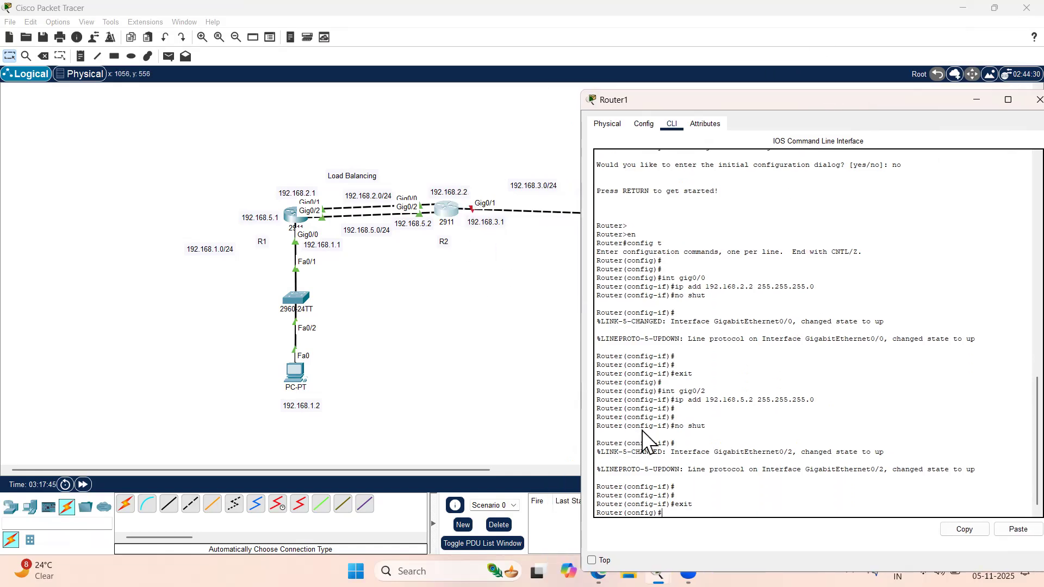
pyautogui.write('int gig0/1')
pyautogui.press('Return')
pyautogui.press('Return')
pyautogui.press('Return')
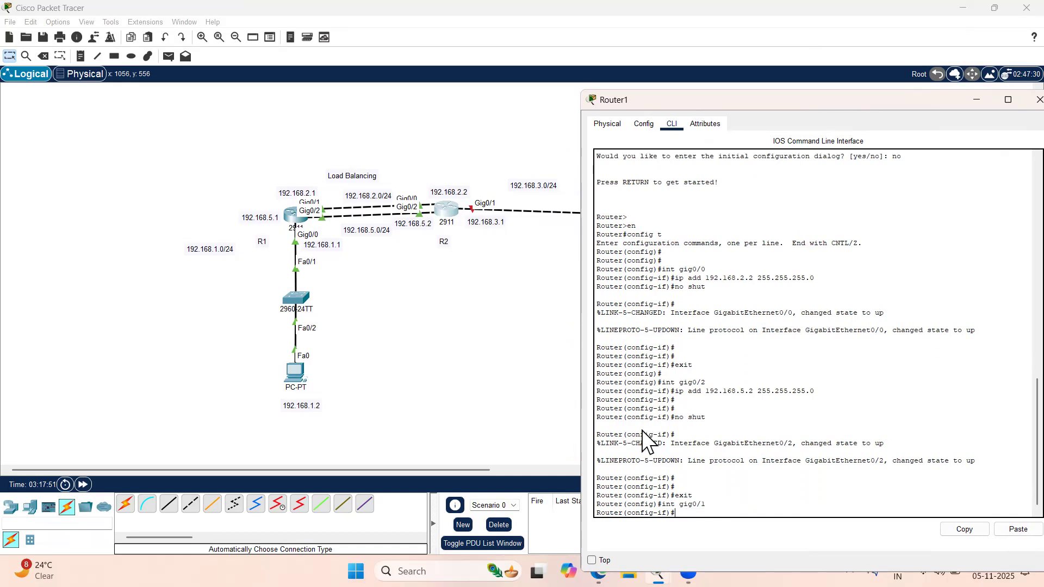
pyautogui.write('ip add')
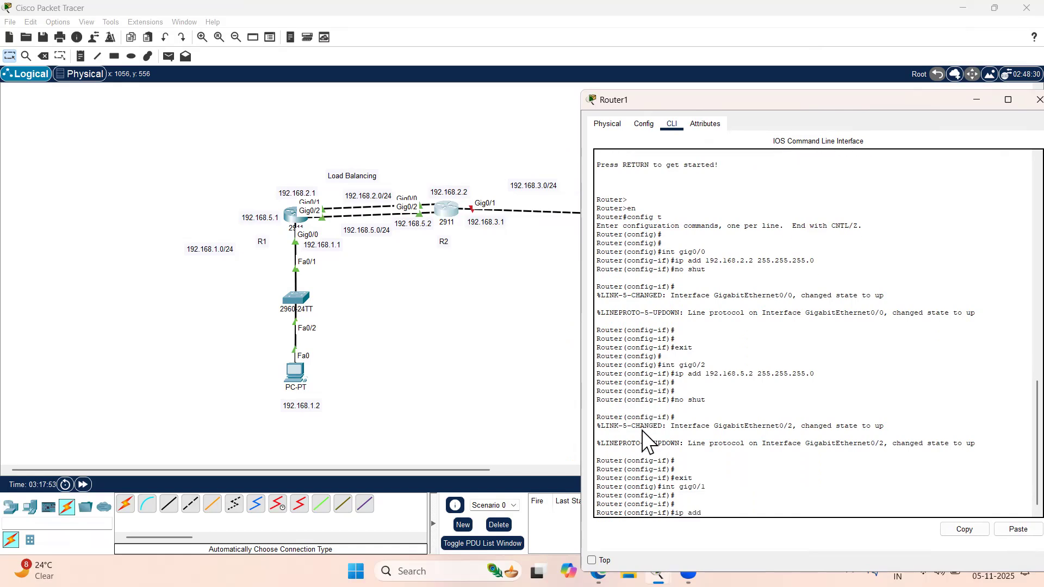
pyautogui.write(' 192.1')
pyautogui.write('68.31.')
pyautogui.write('3')
pyautogui.write('.1 255.2')
pyautogui.write('55.2550')
pyautogui.press('Return')
# Enable R2's gig0/1 interface with no shut and exit to global configuration mode.
pyautogui.write('no shut')
pyautogui.press('Return')
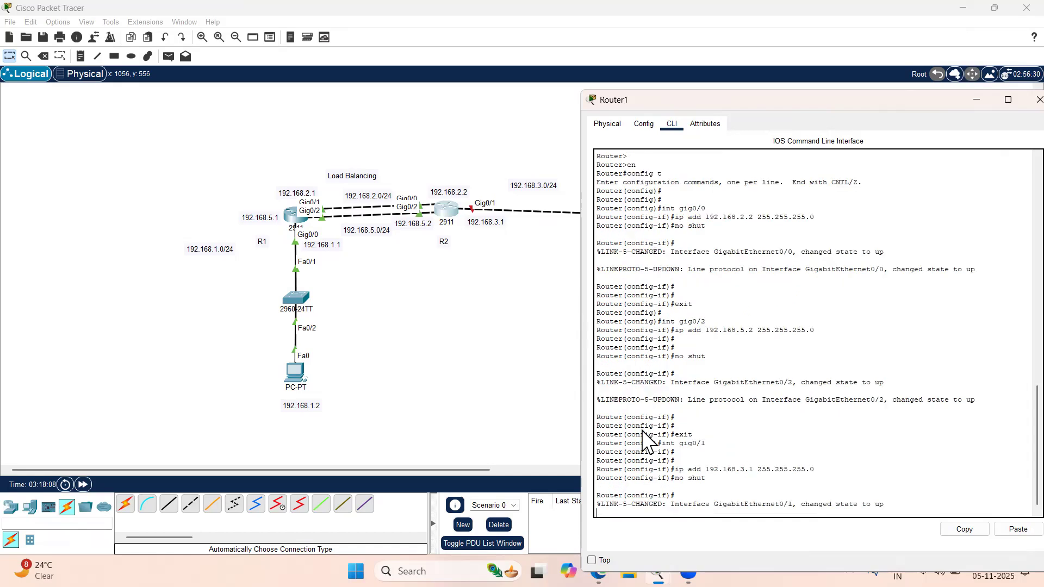
pyautogui.press('Return')
pyautogui.press('Return')
pyautogui.press('Return')
pyautogui.press('Return')
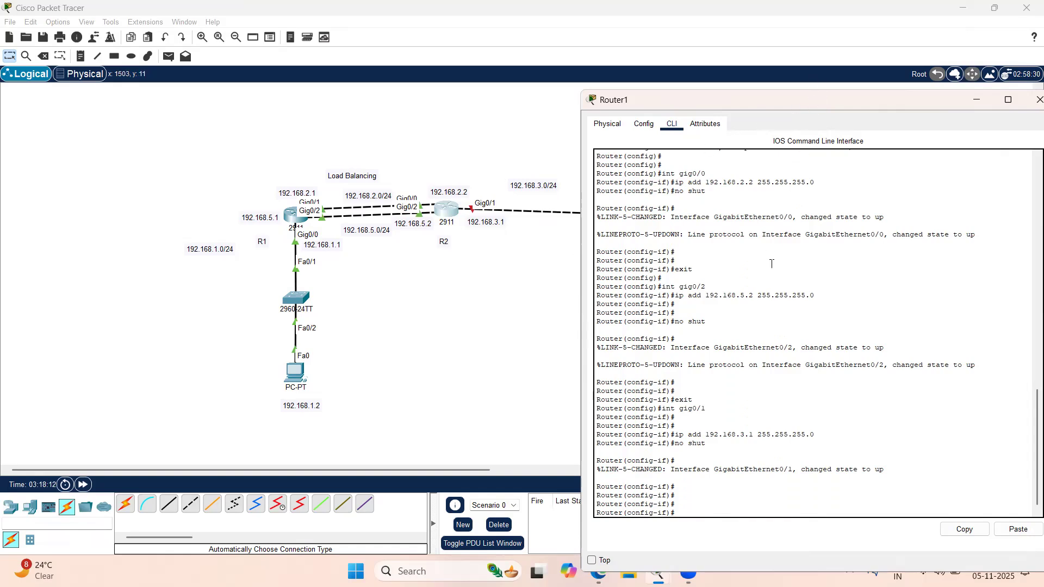
pyautogui.write('exit')
pyautogui.press('Return')
# Minimize R2's window, open router R3's command line and decline its initial configuration dialog.
pyautogui.click(975, 102)
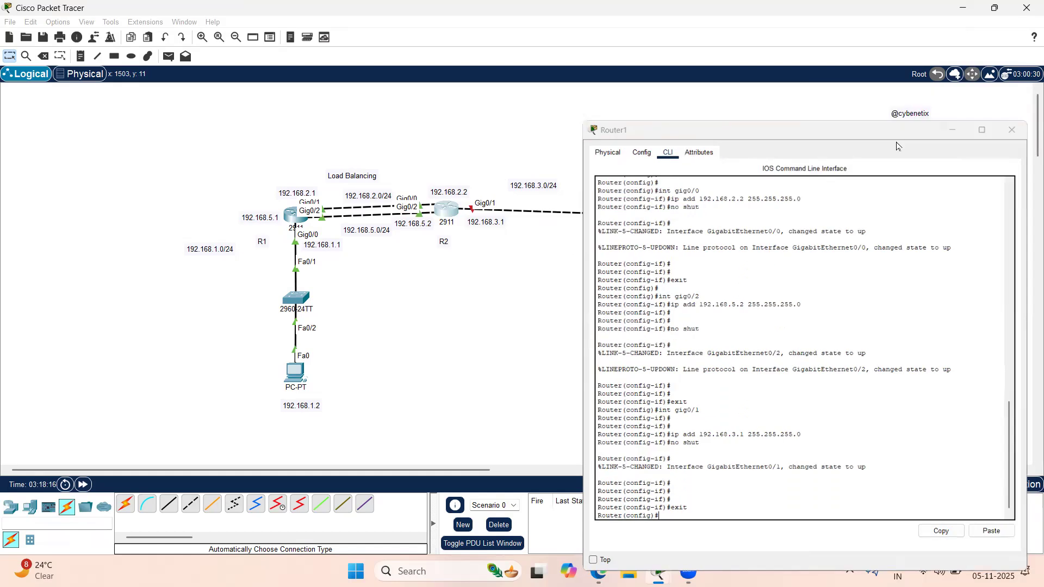
pyautogui.click(621, 214)
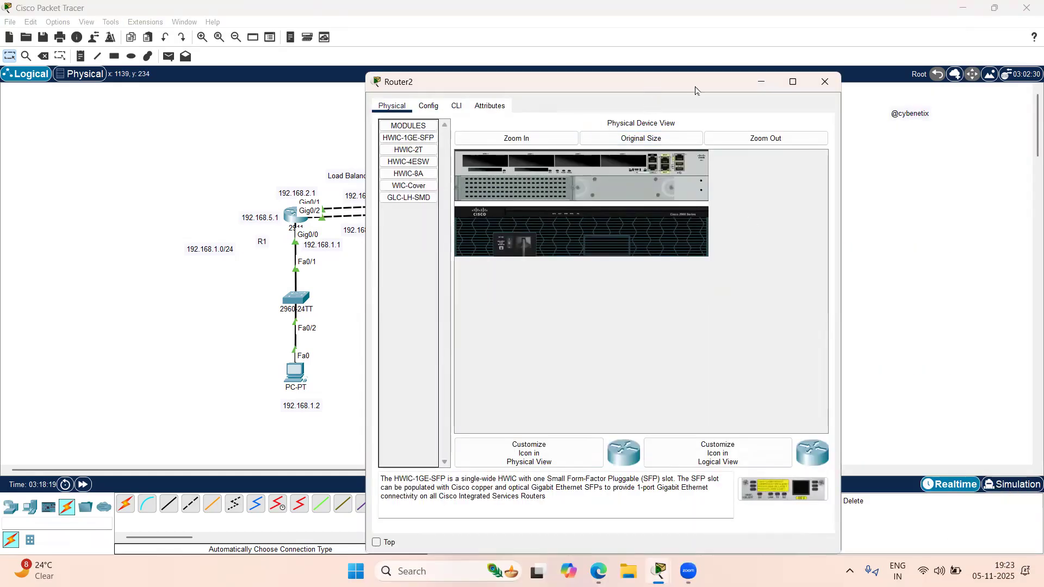
pyautogui.moveTo(695, 90); pyautogui.dragTo(894, 119)
pyautogui.click(657, 135)
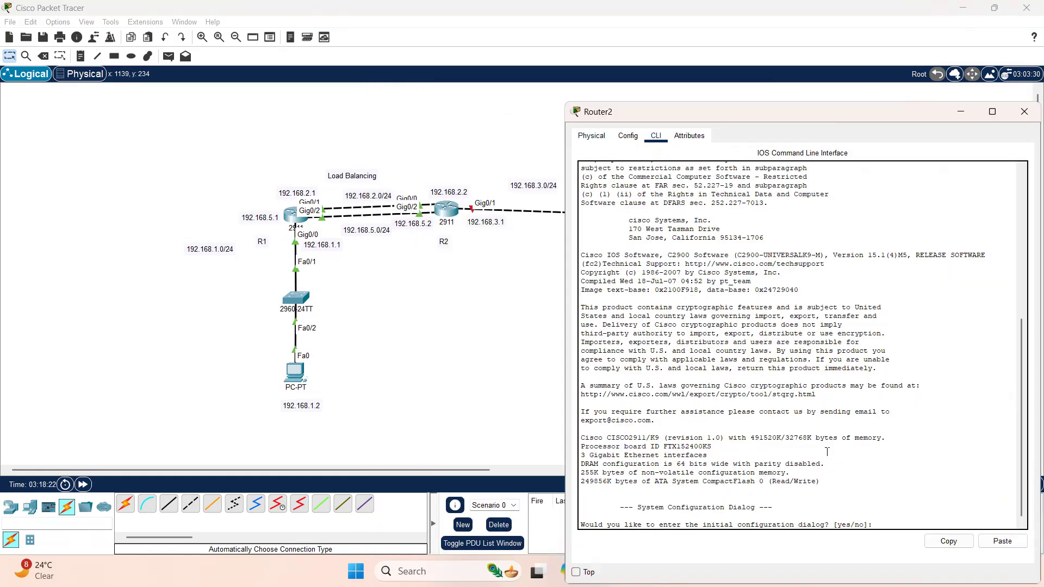
pyautogui.write('no')
pyautogui.press('Return')
pyautogui.press('Return')
pyautogui.press('Return')
# Enter privileged mode and global configuration mode on R3.
pyautogui.write('er>e')
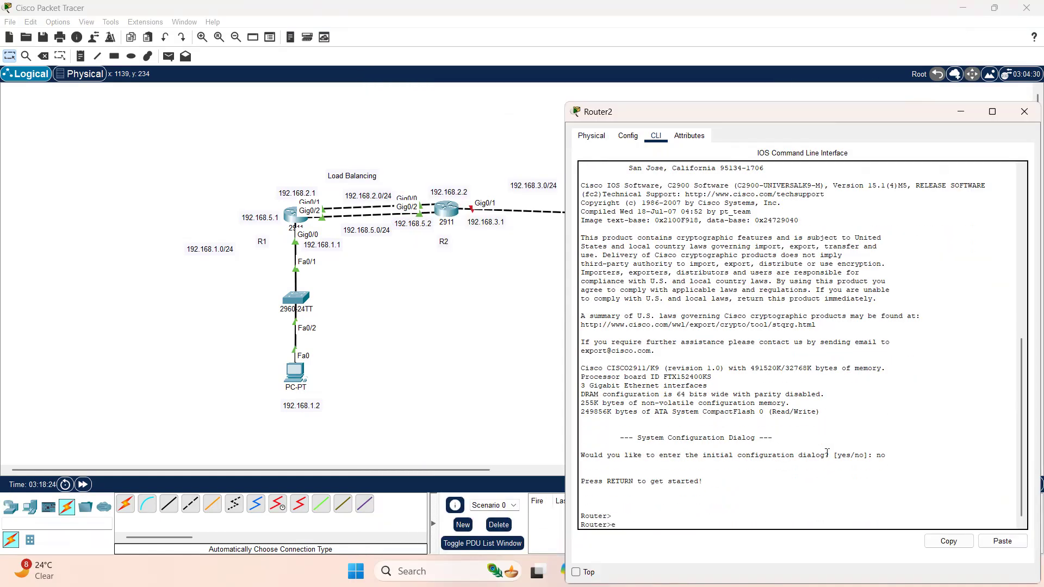
pyautogui.write('n')
pyautogui.press('Return')
pyautogui.write('config ')
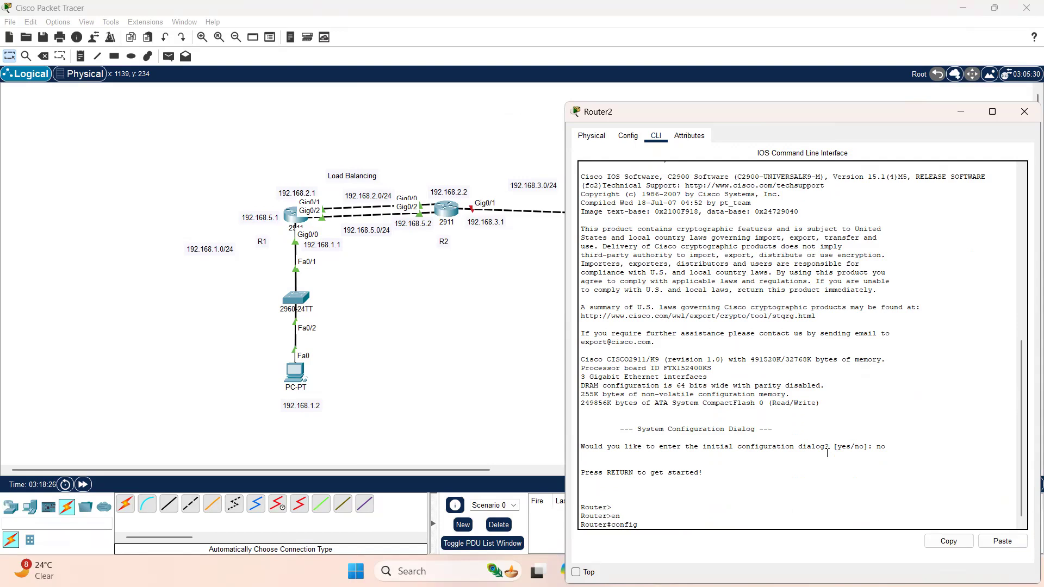
pyautogui.write('t')
pyautogui.press('Return')
pyautogui.press('Return')
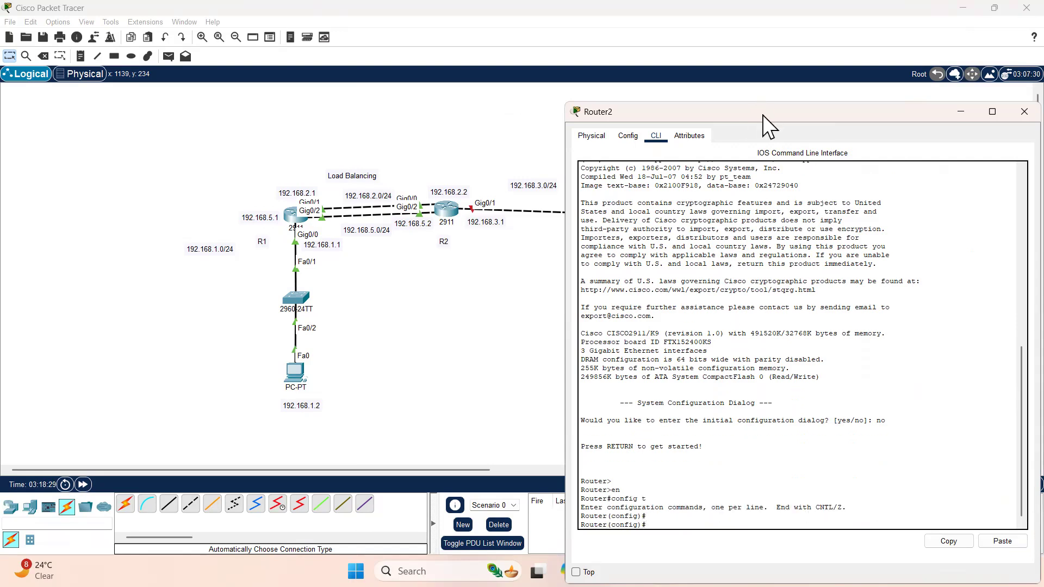
# Move R3's window clear of its topology labels and assign 192.168.3.2 with mask 255.255.255.0 to interface gig0/0.
pyautogui.moveTo(762, 116); pyautogui.dragTo(214, 90)
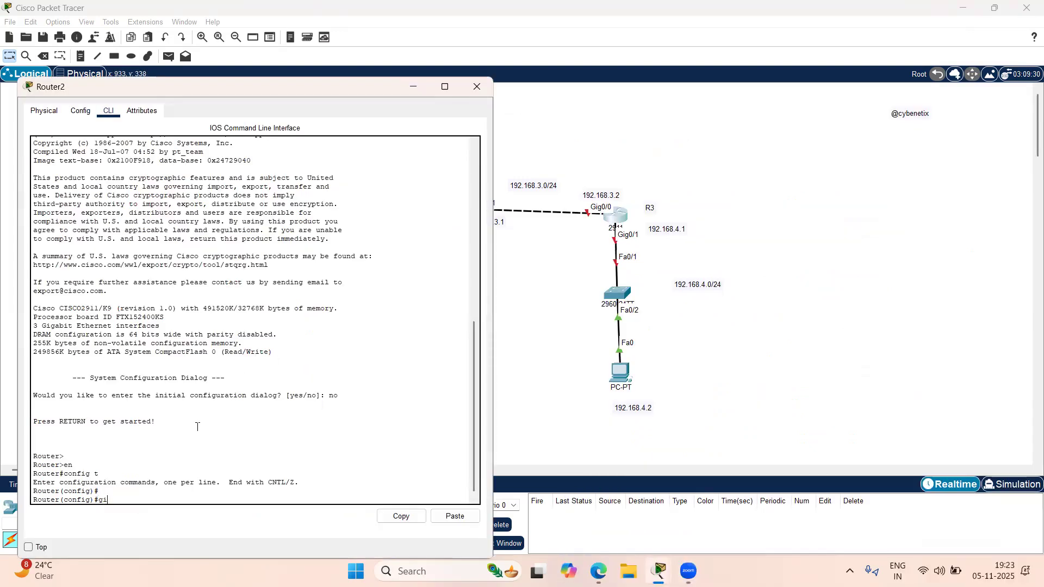
pyautogui.write('int gig0/0')
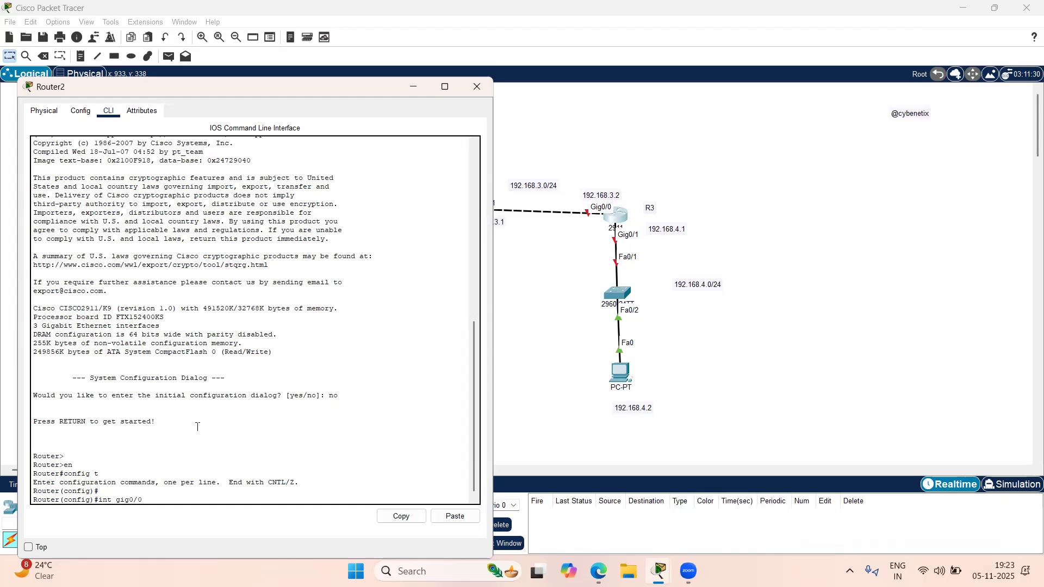
pyautogui.press('Return')
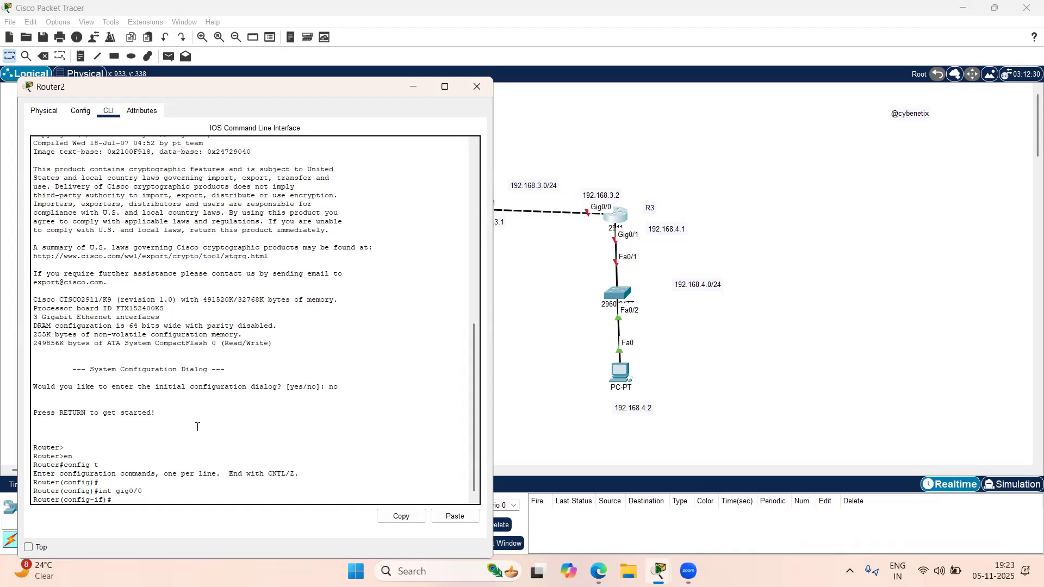
pyautogui.write('ip add 192.168.3.2 255.255.255.0')
pyautogui.press('Return')
pyautogui.press('Return')
# Enable R3's gig0/0 interface with no shut and exit to global configuration mode.
pyautogui.write('no shut')
pyautogui.press('Return')
pyautogui.press('Return')
pyautogui.press('Return')
pyautogui.press('Return')
pyautogui.press('Return')
pyautogui.press('Return')
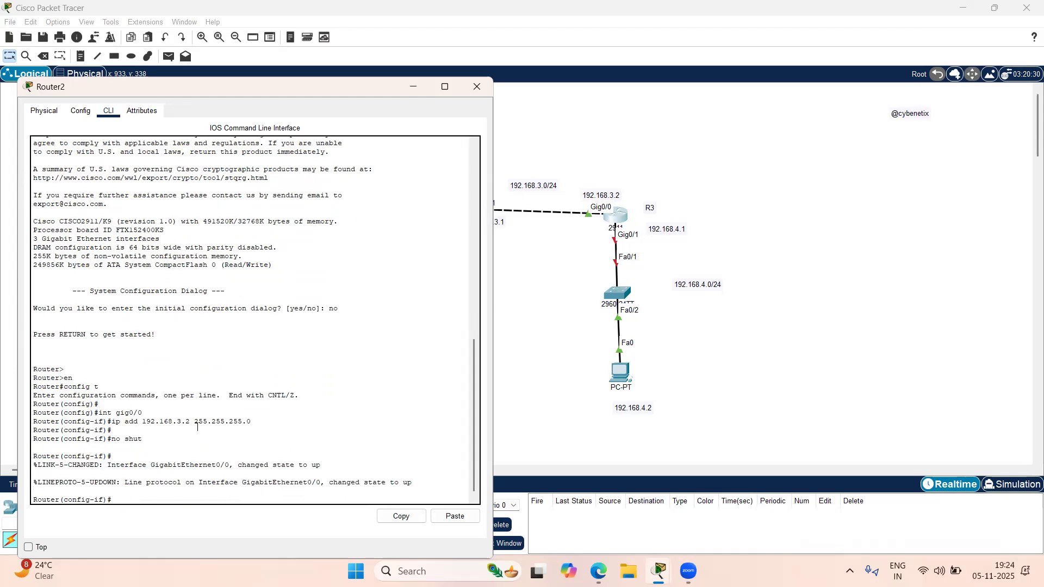
pyautogui.write('exit')
pyautogui.press('Return')
pyautogui.press('Return')
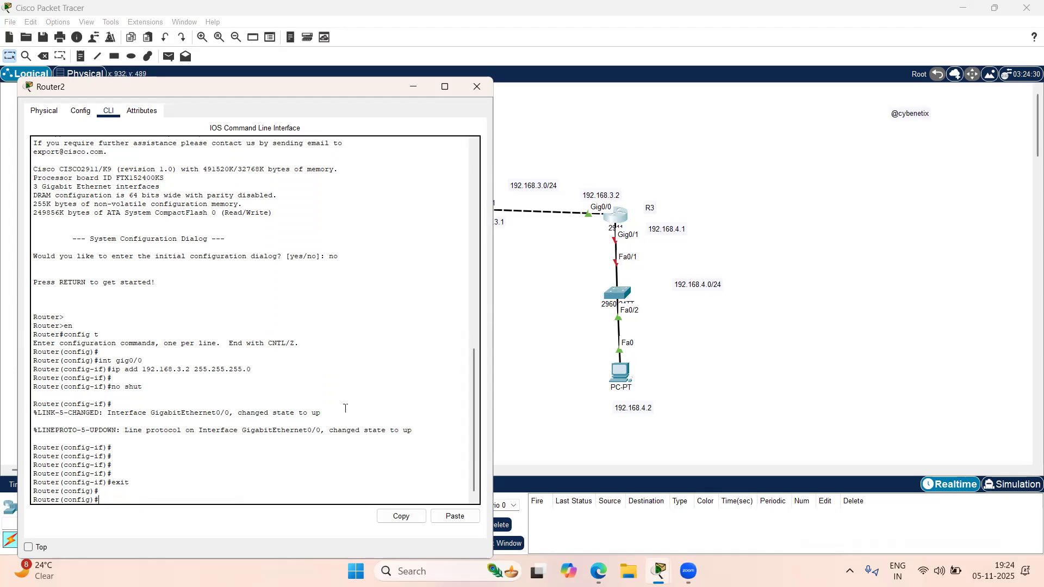
# Assign IP address 192.168.4.1 with mask 255.255.255.0 to R3's interface gig0/1.
pyautogui.write('int gig0/1')
pyautogui.press('Return')
pyautogui.write('ip add 192.168.1')
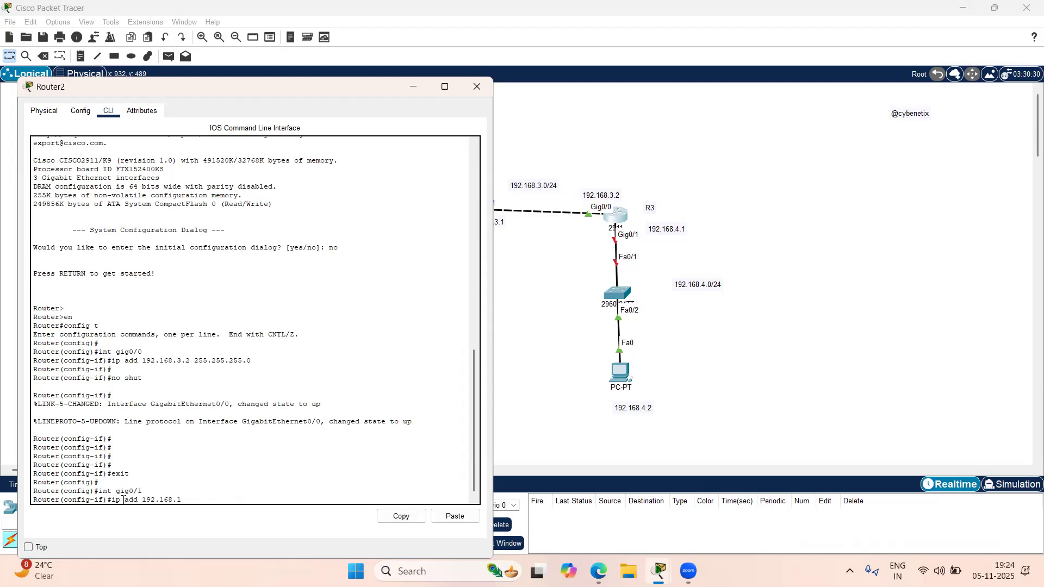
pyautogui.press('BackSpace')
pyautogui.write('4.1 255.255.255.0')
pyautogui.press('Return')
# Enable R3's gig0/1 interface with no shut and minimize R3's window.
pyautogui.write('no shut')
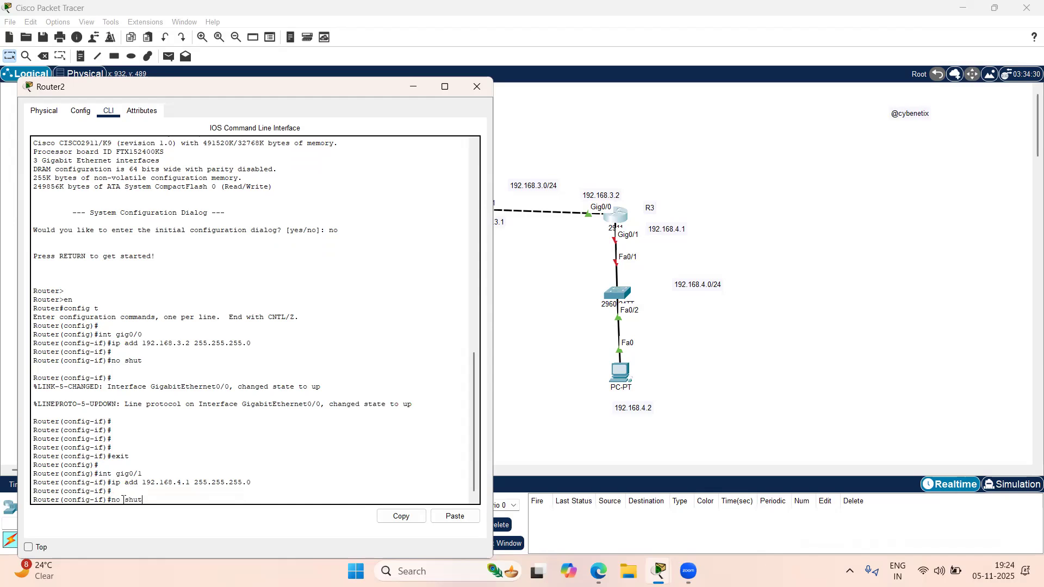
pyautogui.press('Return')
pyautogui.press('Return')
pyautogui.press('Return')
pyautogui.press('Return')
pyautogui.press('Return')
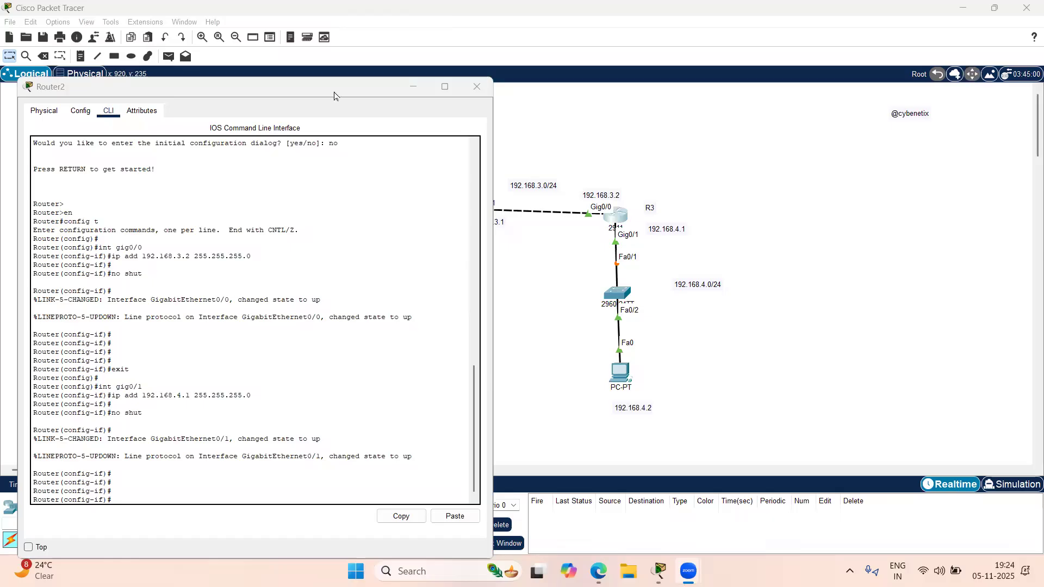
pyautogui.click(335, 95)
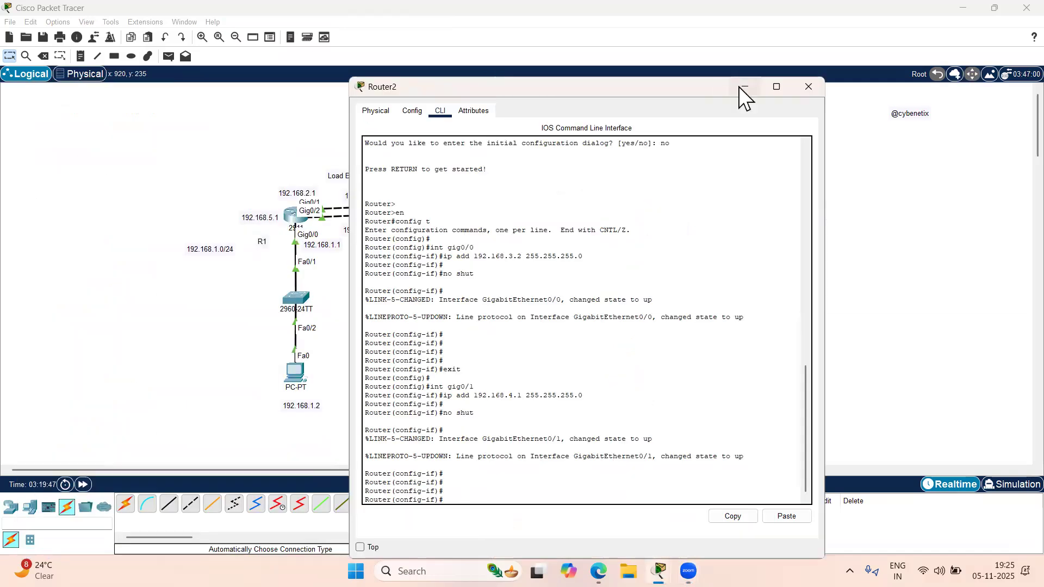
pyautogui.click(743, 90)
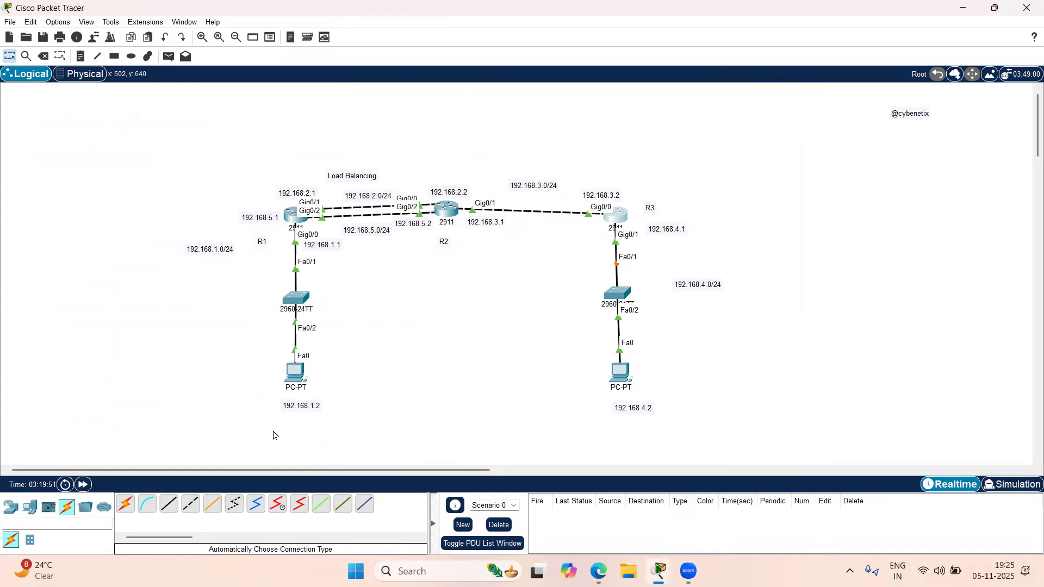
# Open the IP configuration of PC0, the PC on the 192.168.1.0/24 network.
pyautogui.click(302, 381)
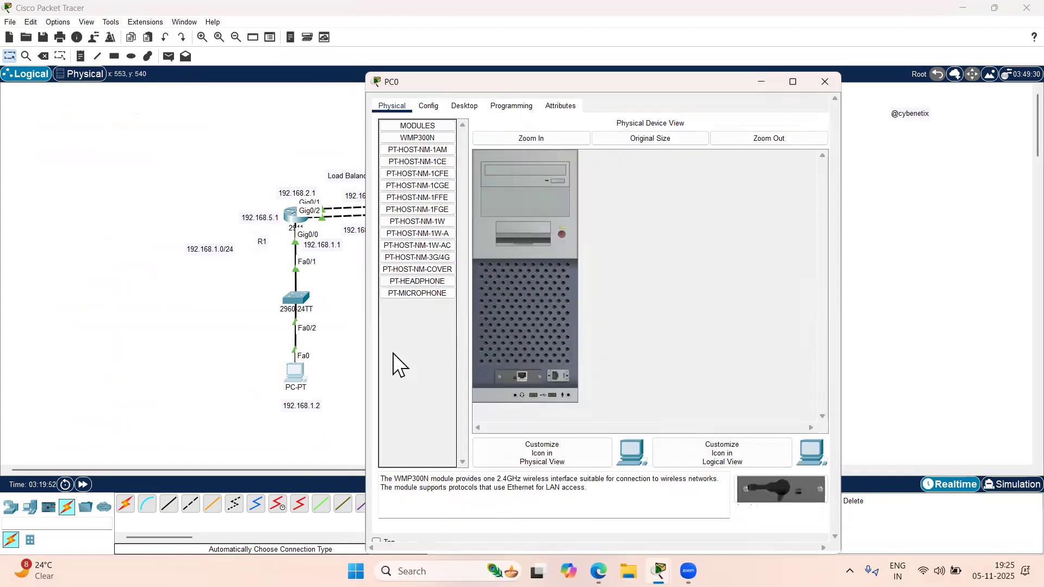
pyautogui.click(466, 105)
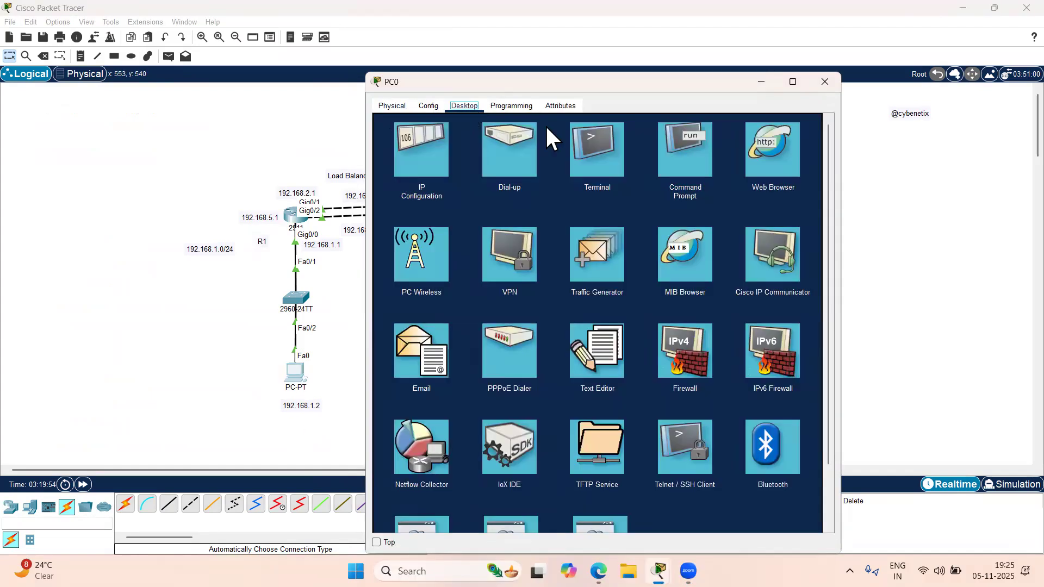
pyautogui.click(434, 151)
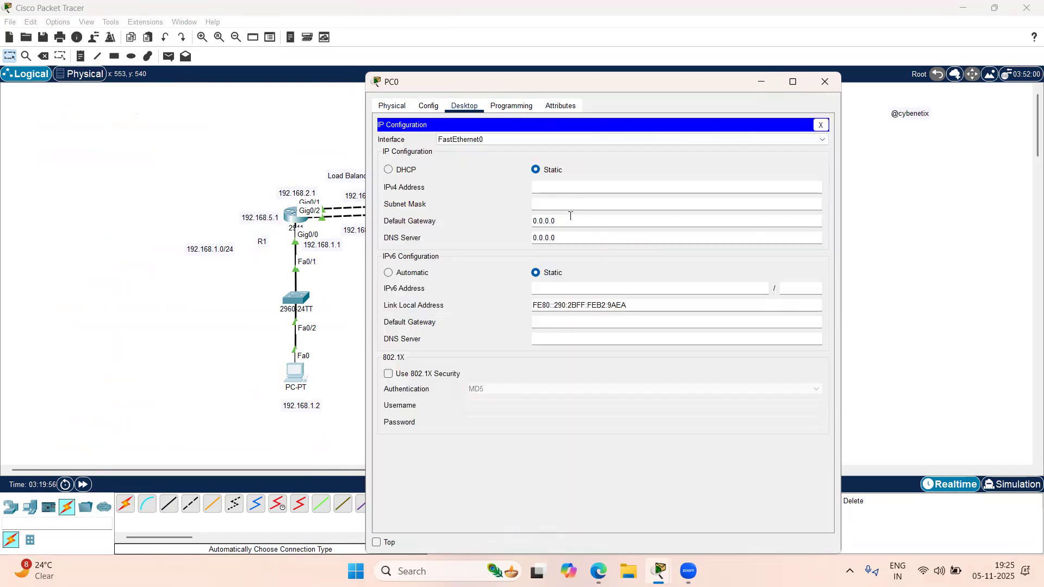
# Try to set PC0's static IPv4 address to 192.168.1.1.
pyautogui.write('192.168.3')
pyautogui.press('BackSpace')
pyautogui.write('1.1')
pyautogui.click(592, 202)
# Set PC0's IPv4 address to 192.168.1.2 with subnet mask 255.255.255.0.
pyautogui.click(585, 186)
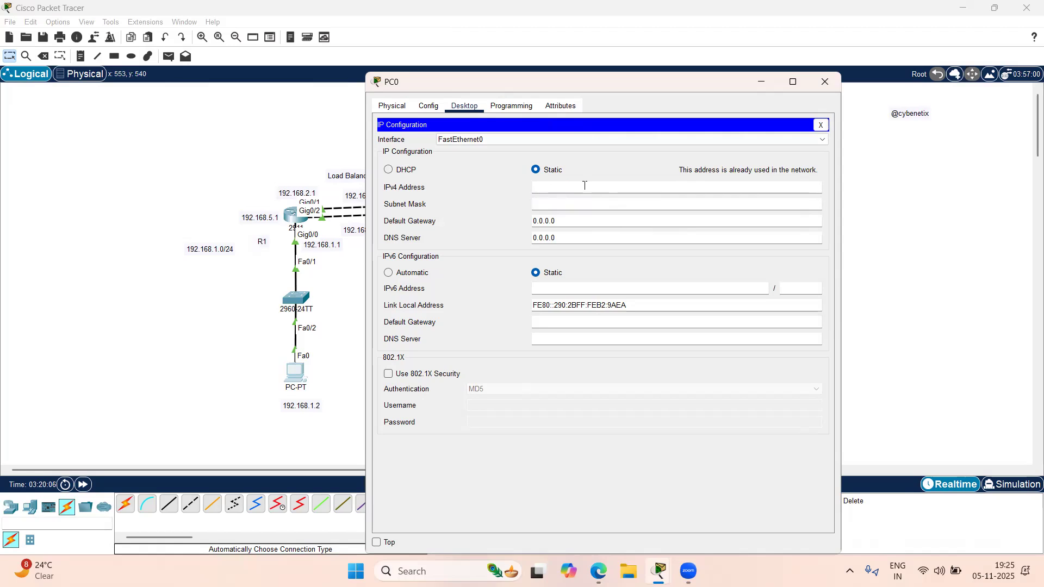
pyautogui.write('192.168.1.2')
pyautogui.click(572, 204)
# Set PC0's default gateway to 192.168.1.1 and close its window.
pyautogui.click(573, 222)
pyautogui.press('BackSpace')
pyautogui.press('BackSpace')
pyautogui.press('BackSpace')
pyautogui.press('BackSpace')
pyautogui.press('BackSpace')
pyautogui.press('BackSpace')
pyautogui.press('BackSpace')
pyautogui.write('192.168.1')
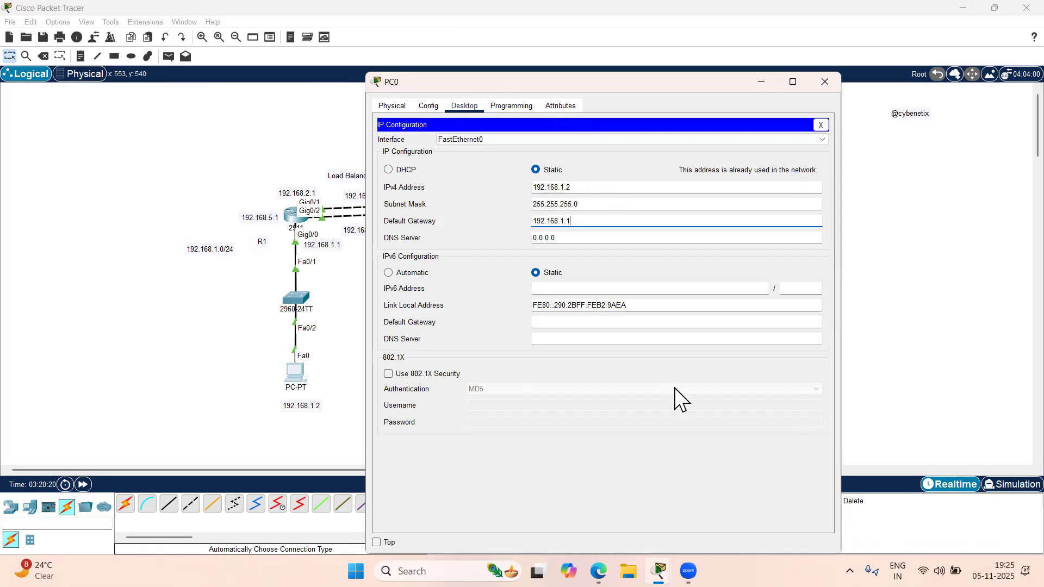
pyautogui.click(825, 81)
# In the IP configuration of PC1 on the 192.168.4.0/24 network, set IPv4 address 192.168.4.2 with mask 255.255.255.0.
pyautogui.click(625, 383)
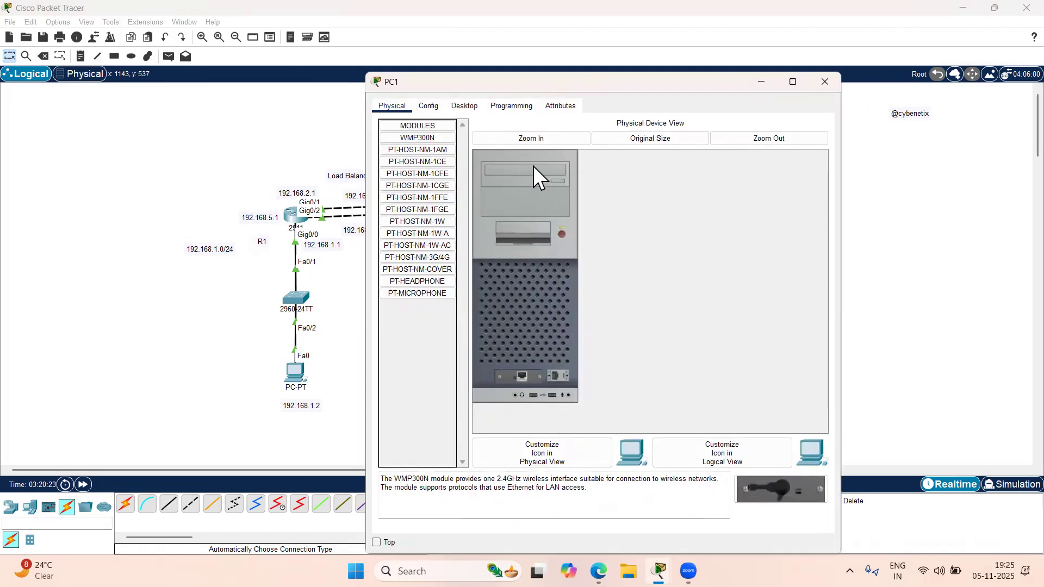
pyautogui.click(460, 106)
pyautogui.click(422, 161)
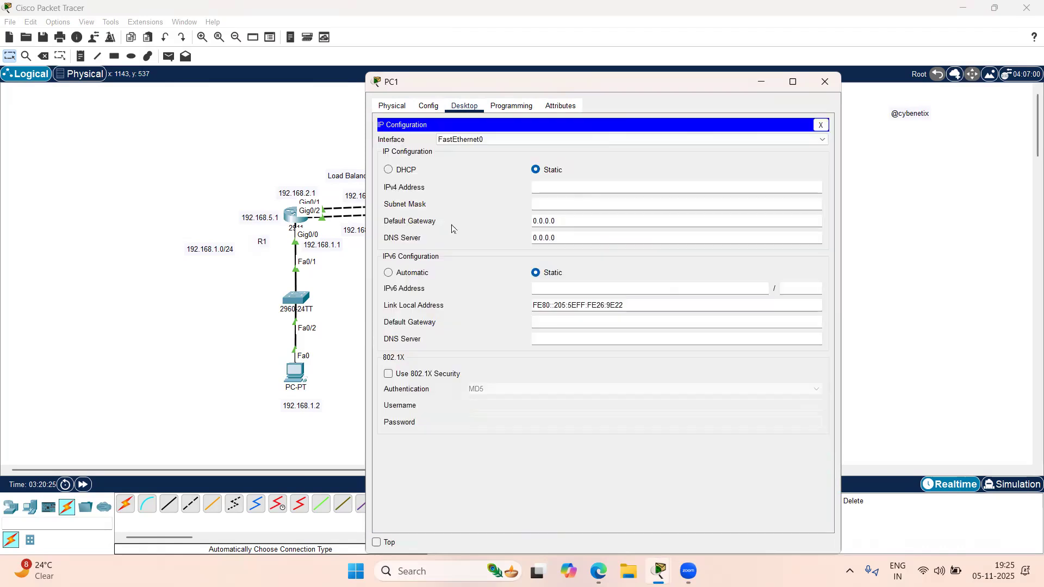
pyautogui.click(555, 192)
pyautogui.write('192.168.4.2')
pyautogui.click(547, 204)
# Set PC1's default gateway to 192.168.4.1 and close its window.
pyautogui.click(561, 223)
pyautogui.press('BackSpace')
pyautogui.press('BackSpace')
pyautogui.press('BackSpace')
pyautogui.press('BackSpace')
pyautogui.press('BackSpace')
pyautogui.press('BackSpace')
pyautogui.press('BackSpace')
pyautogui.write('192.168')
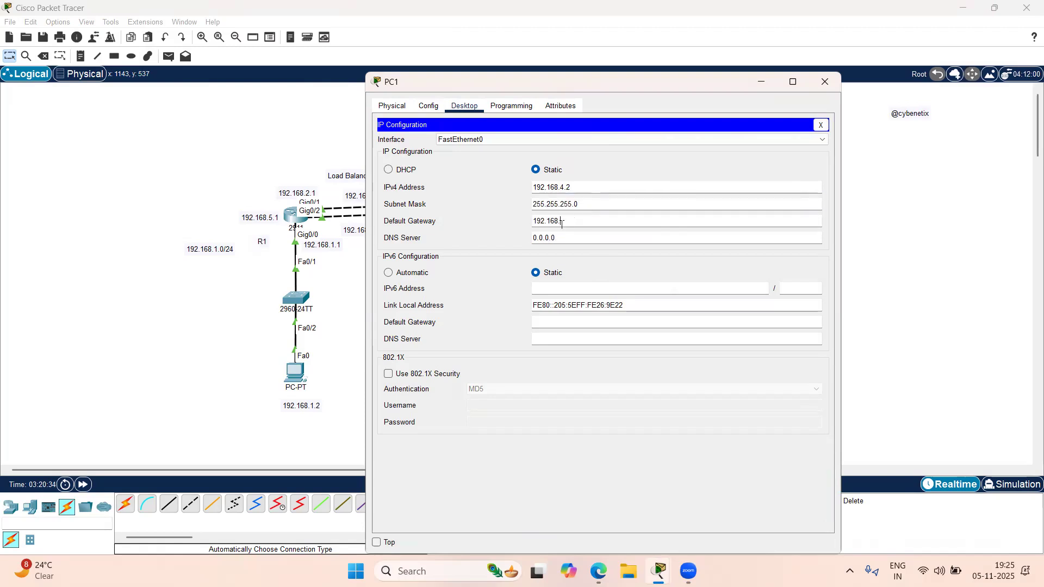
pyautogui.write('.4.1')
pyautogui.click(824, 82)
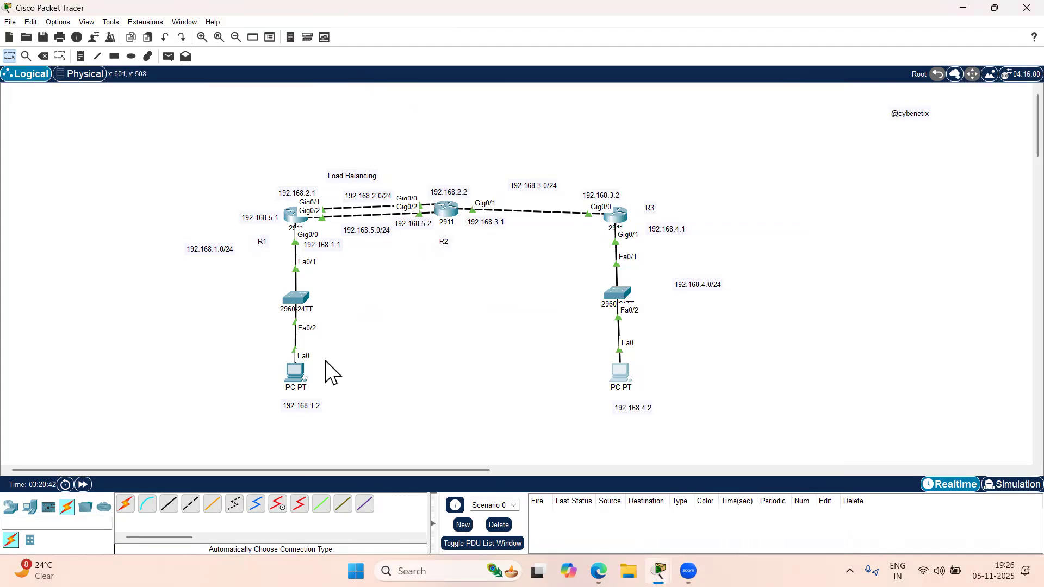
# Ping 192.168.4.2 from PC0's command prompt to test connectivity to PC1, and close PC0's window.
pyautogui.click(298, 380)
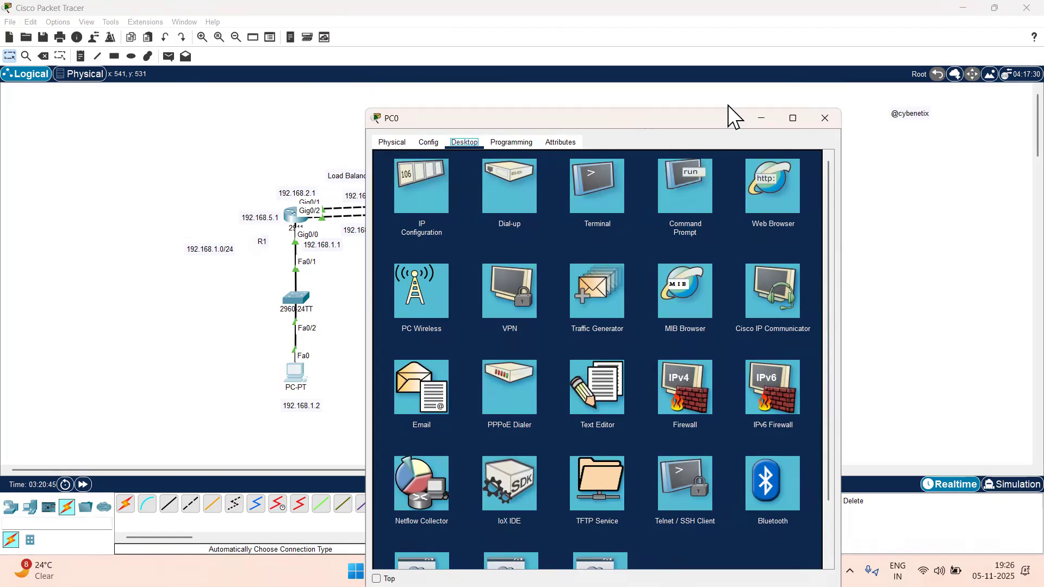
pyautogui.moveTo(727, 106); pyautogui.dragTo(1035, 121)
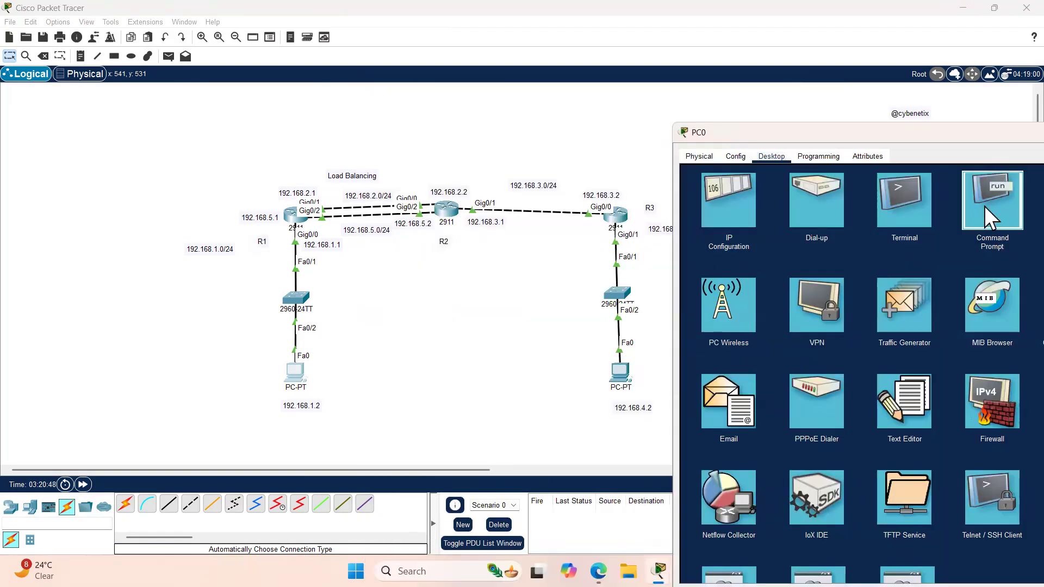
pyautogui.click(984, 209)
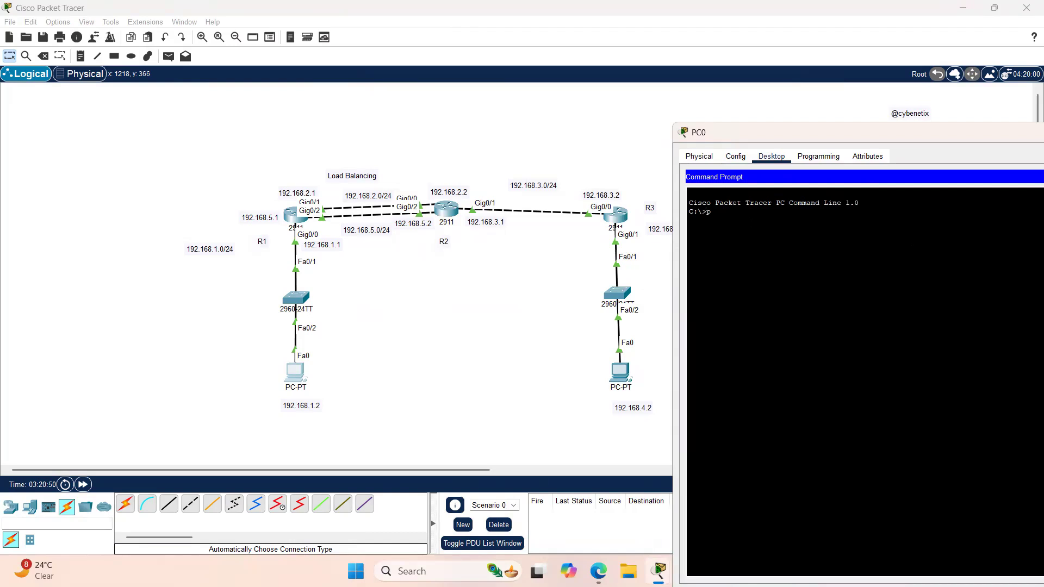
pyautogui.write('ping 192.168.4.2')
pyautogui.press('Return')
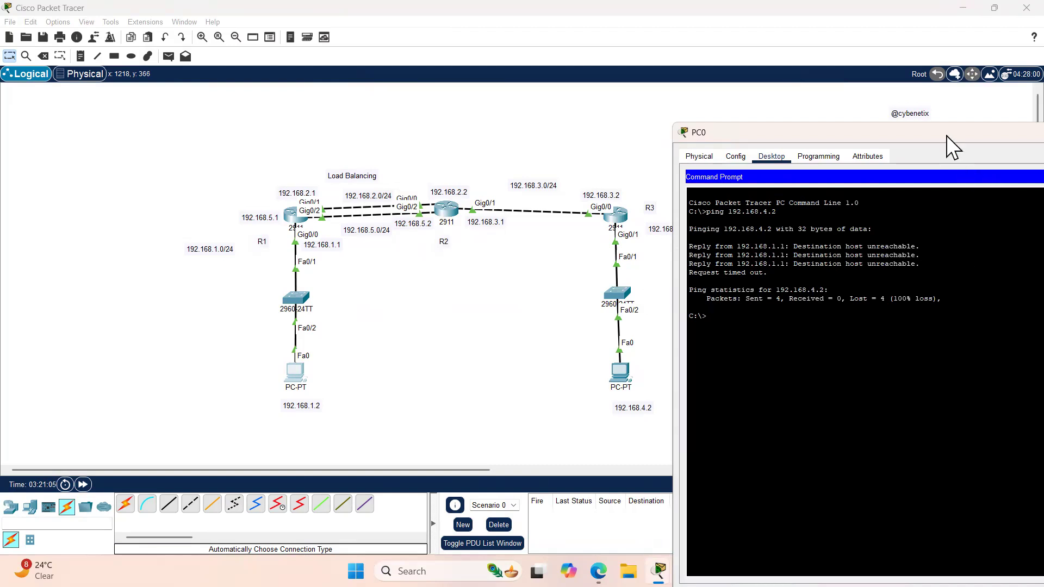
pyautogui.click(1033, 132)
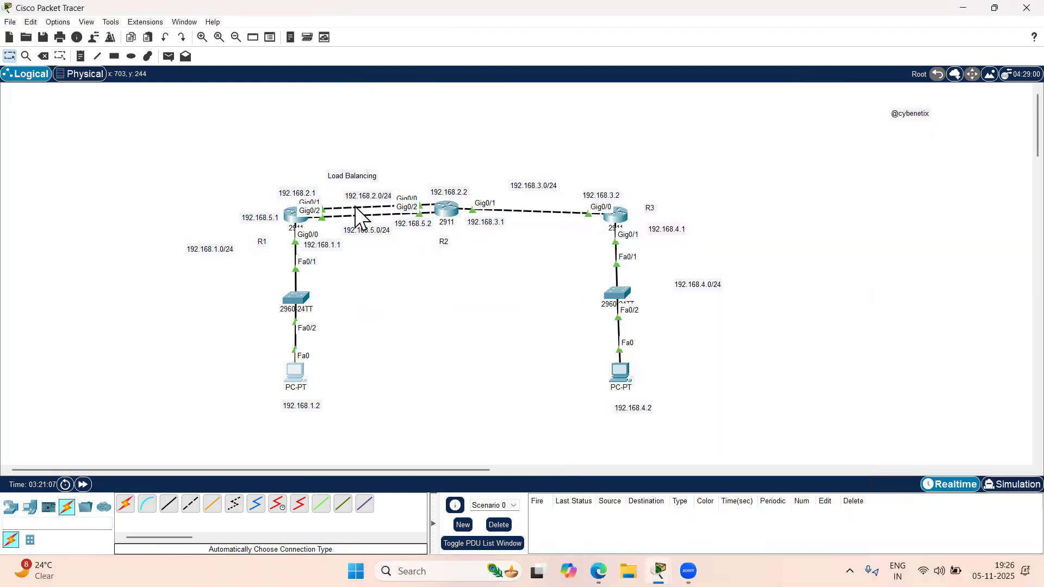
# Show R1's IP routing table from configuration mode with do sh ip route and examine its directly connected networks.
pyautogui.click(295, 215)
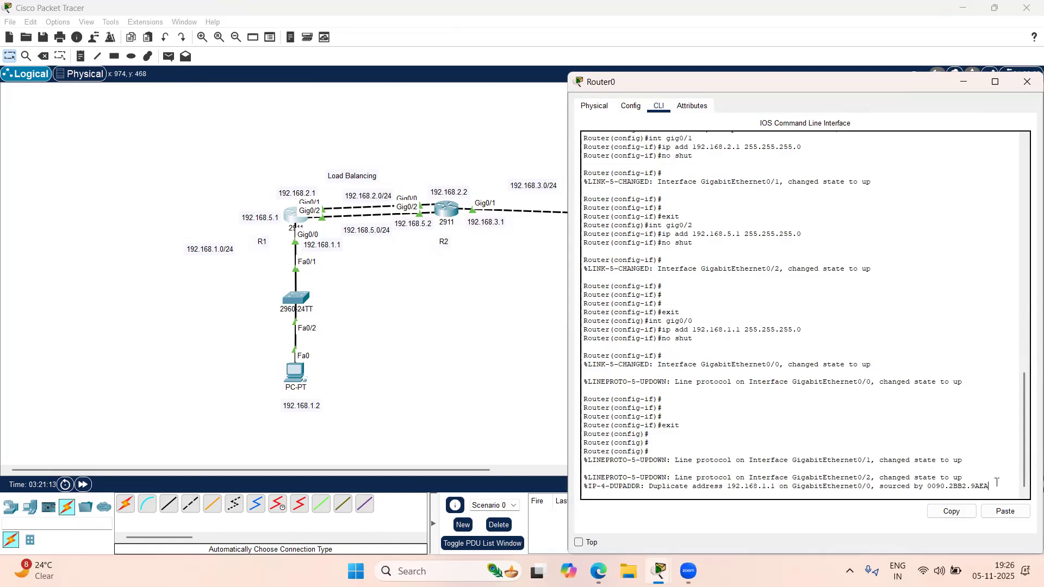
pyautogui.press('Return')
pyautogui.press('Return')
pyautogui.press('Return')
pyautogui.press('Return')
pyautogui.press('Return')
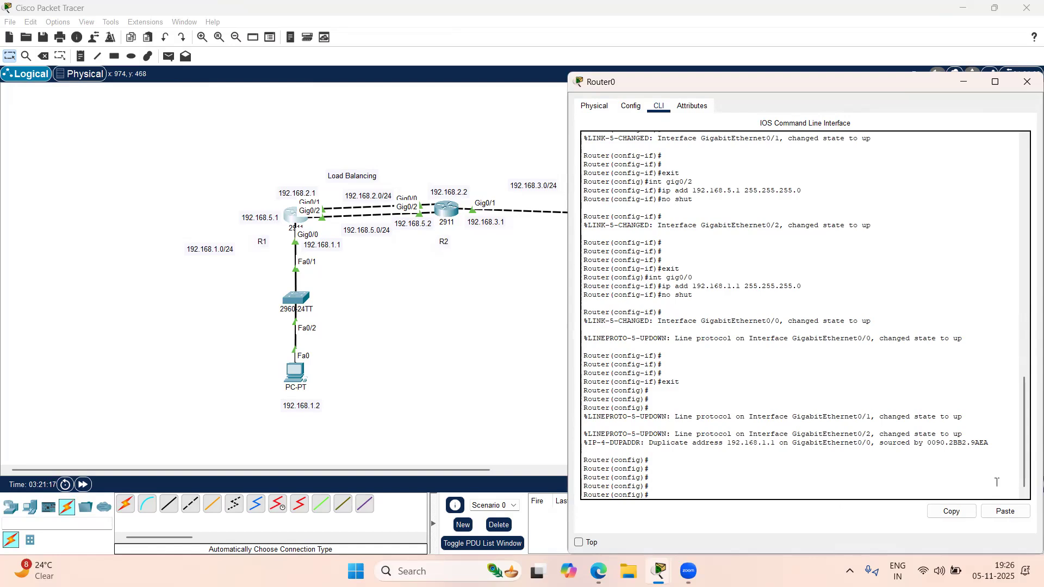
pyautogui.write('do sh ip route')
pyautogui.press('Return')
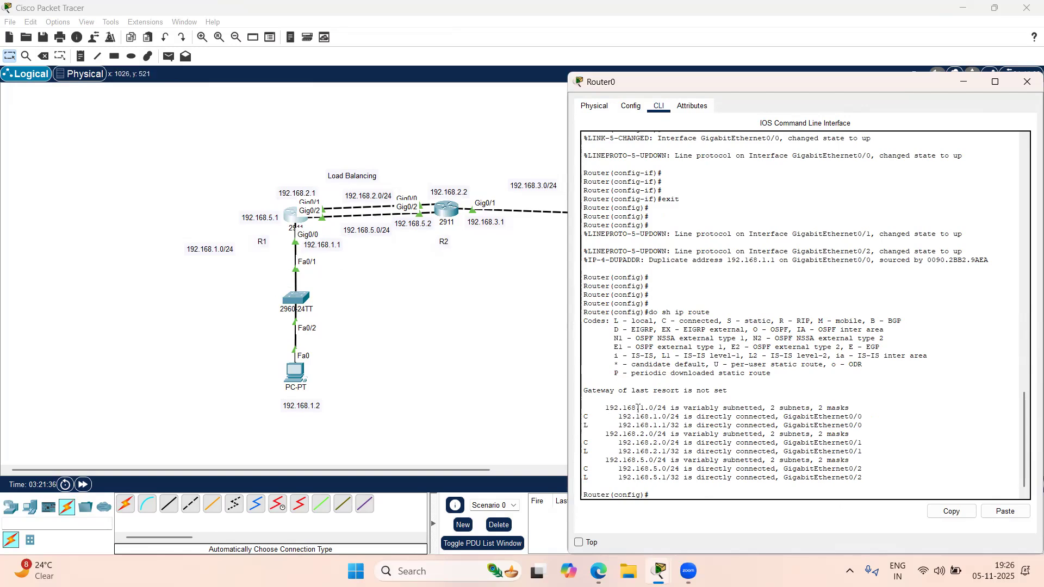
pyautogui.moveTo(653, 417); pyautogui.dragTo(662, 417)
pyautogui.moveTo(648, 442); pyautogui.dragTo(668, 473)
pyautogui.moveTo(730, 83); pyautogui.dragTo(830, 122)
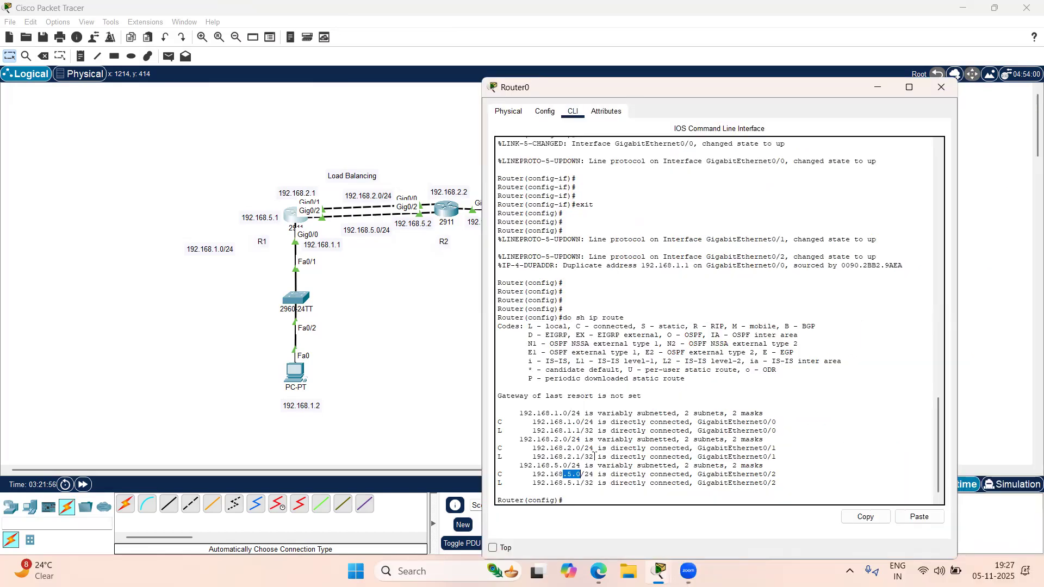
# Add a static route on R1 to 192.168.3.0 with mask 255.255.255.0 via next hop 192.168.2.2.
pyautogui.click(573, 497)
pyautogui.write('ip route')
pyautogui.moveTo(815, 89); pyautogui.dragTo(993, 57)
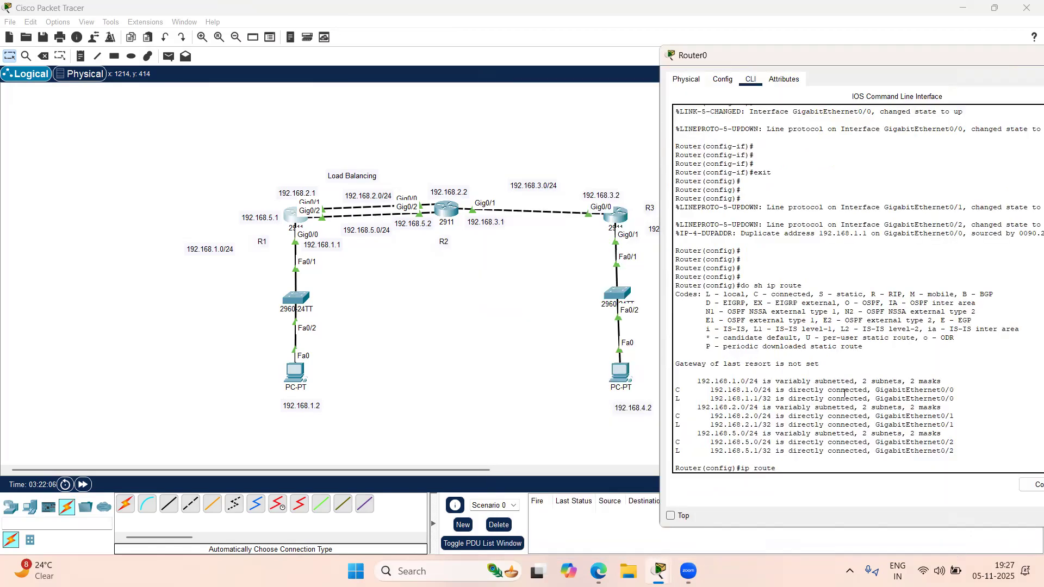
pyautogui.write('192.168.30')
pyautogui.press('BackSpace')
pyautogui.press('BackSpace')
pyautogui.write('3.0')
pyautogui.press('BackSpace')
pyautogui.write('255.255.255.0')
pyautogui.write('92.168.')
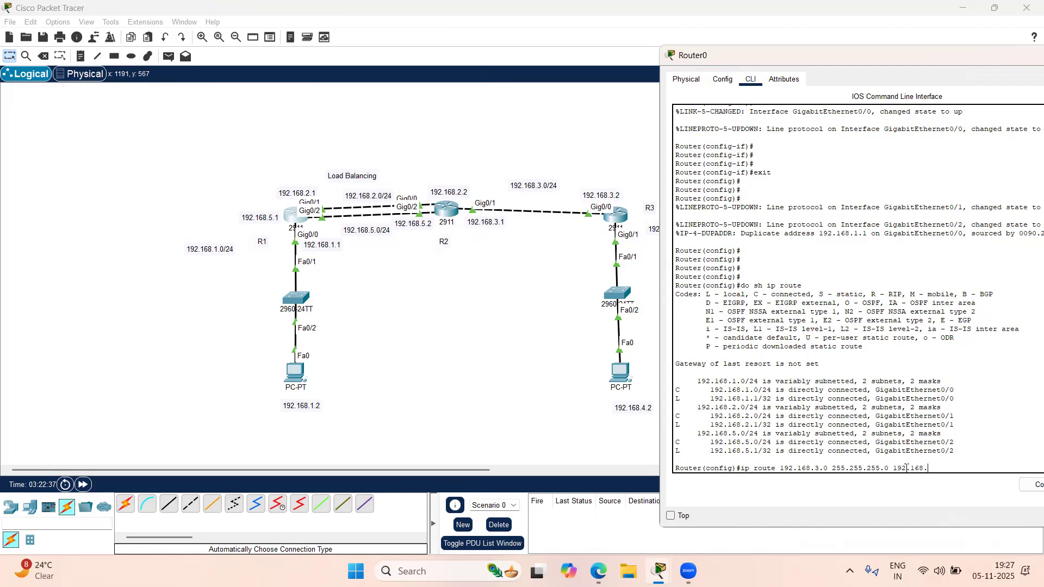
pyautogui.write('2.2')
pyautogui.press('Return')
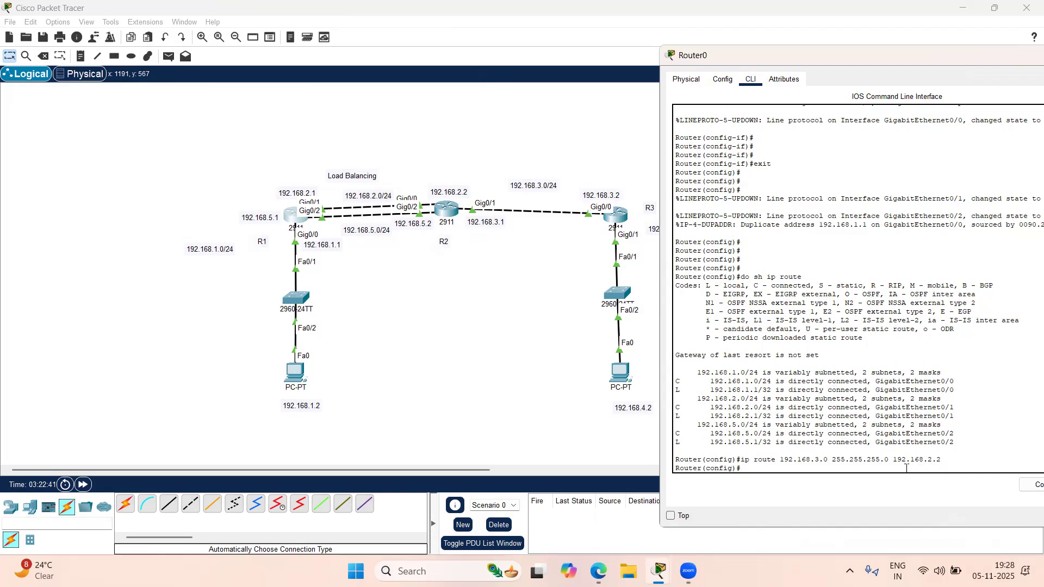
# Add a second static route on R1 to 192.168.3.0 with mask 255.255.255.0 via next hop 192.168.5.2.
pyautogui.press('Up')
pyautogui.press('BackSpace')
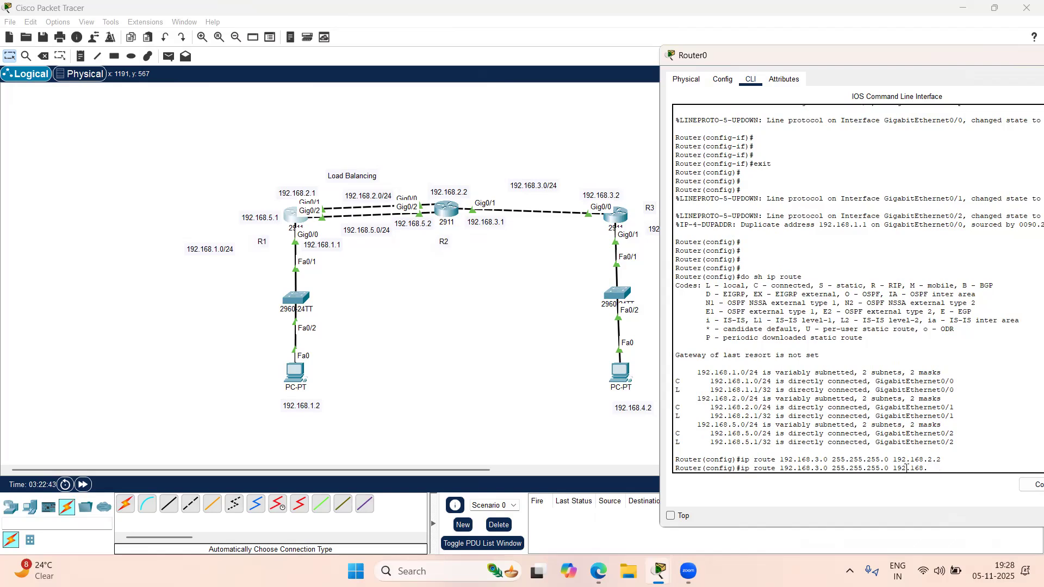
pyautogui.write('5.2')
pyautogui.press('Return')
pyautogui.press('Return')
pyautogui.press('Return')
pyautogui.press('Return')
pyautogui.press('Return')
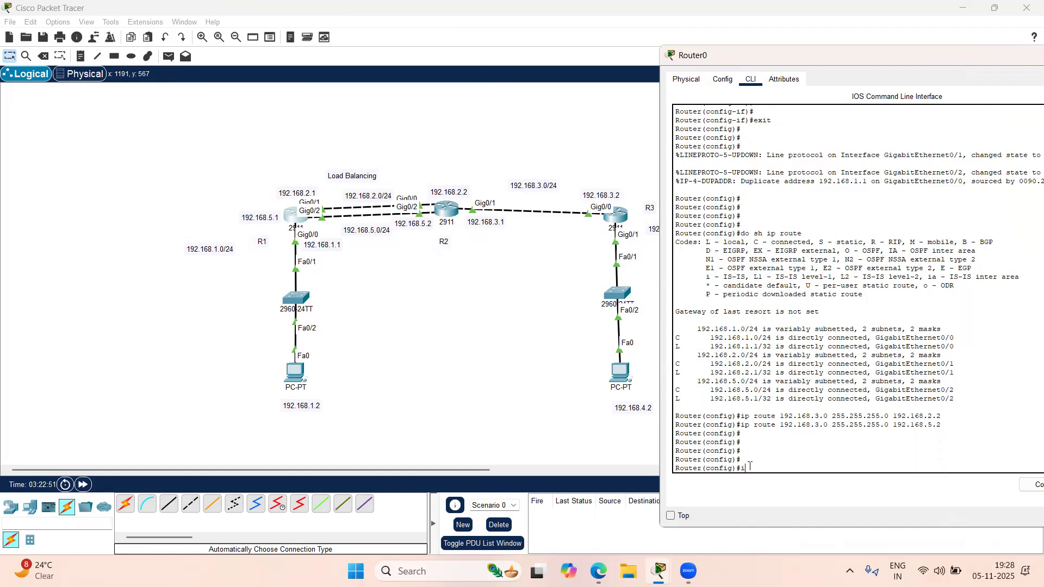
# Add a static route on R1 to 192.168.4.0 with mask 255.255.255.0 via next hop 192.168.5.2.
pyautogui.press('Up')
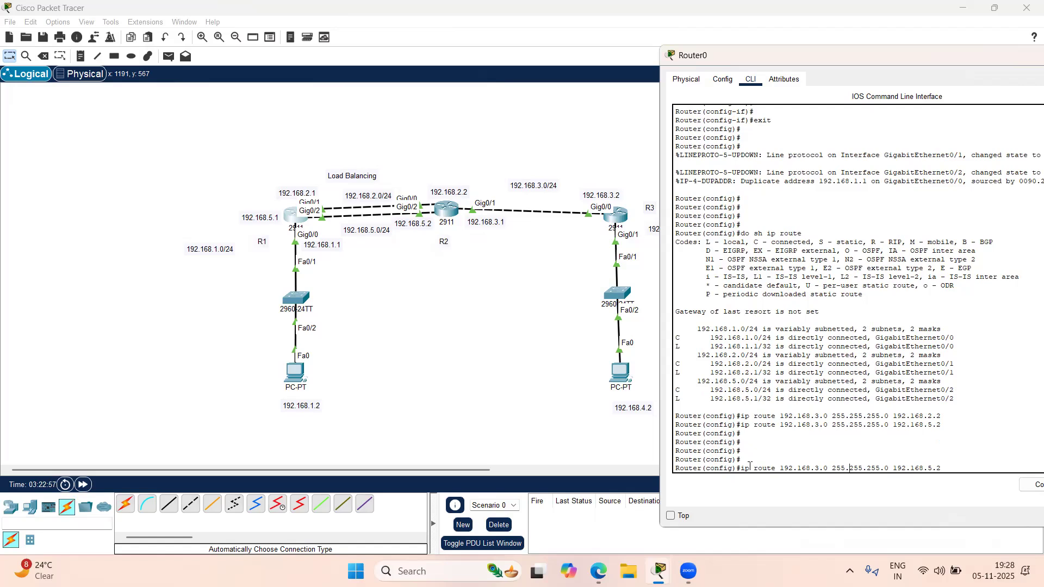
pyautogui.press('BackSpace')
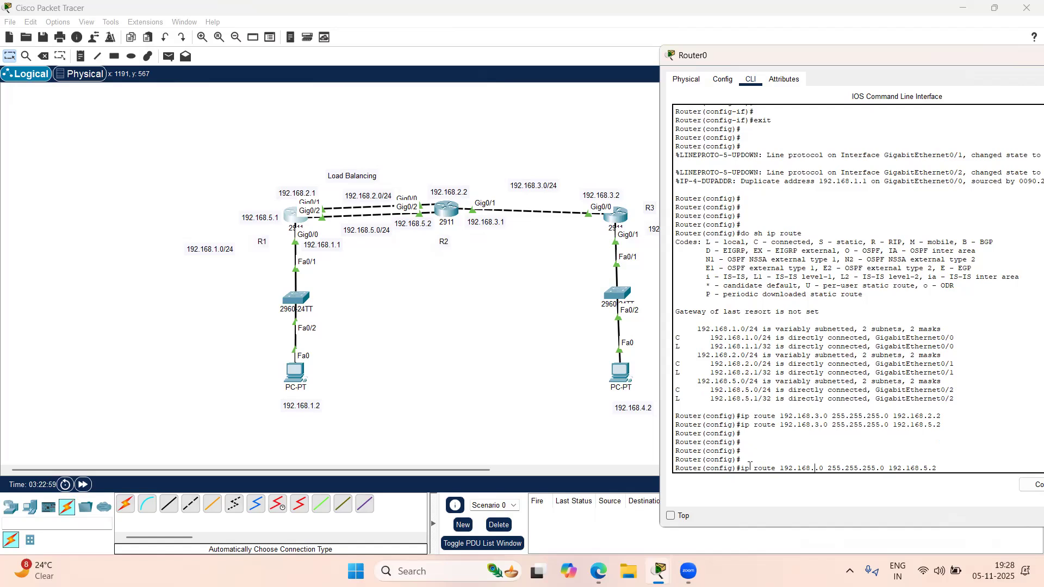
pyautogui.write('4')
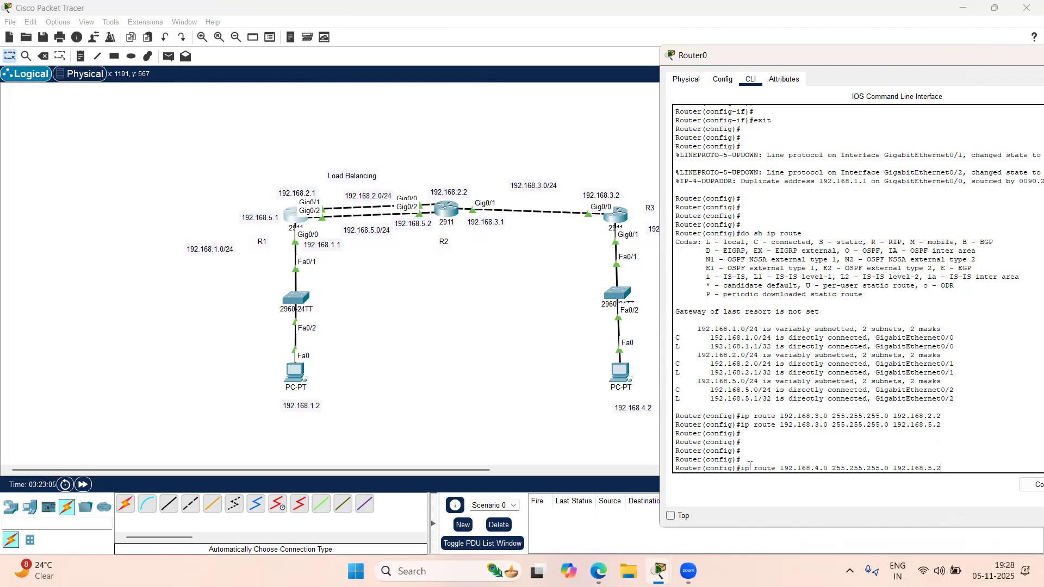
pyautogui.press('Return')
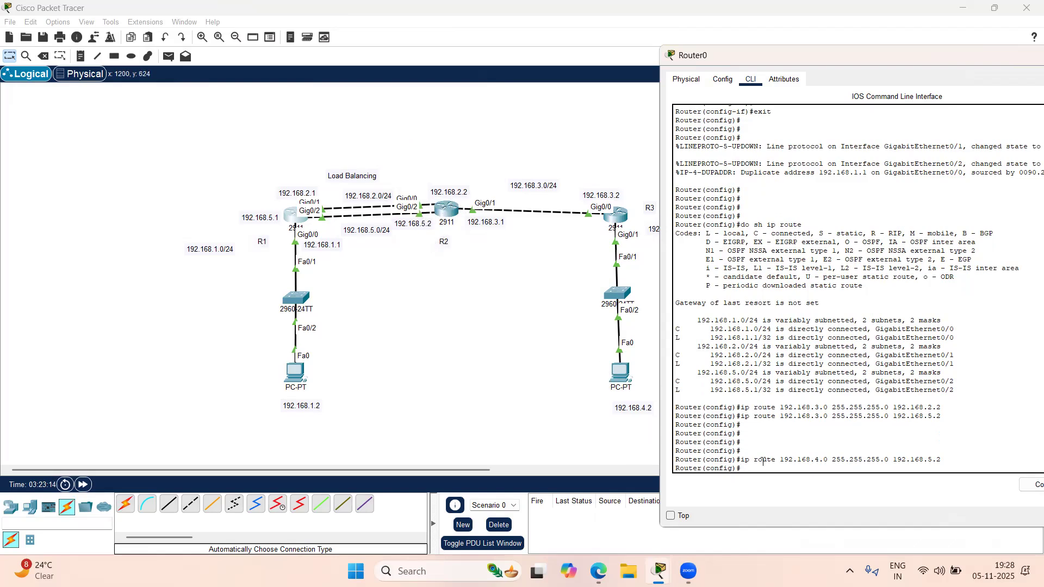
# Add a second static route on R1 to 192.168.4.0 with mask 255.255.255.0 via next hop 192.168.2.2.
pyautogui.press('Up')
pyautogui.press('BackSpace')
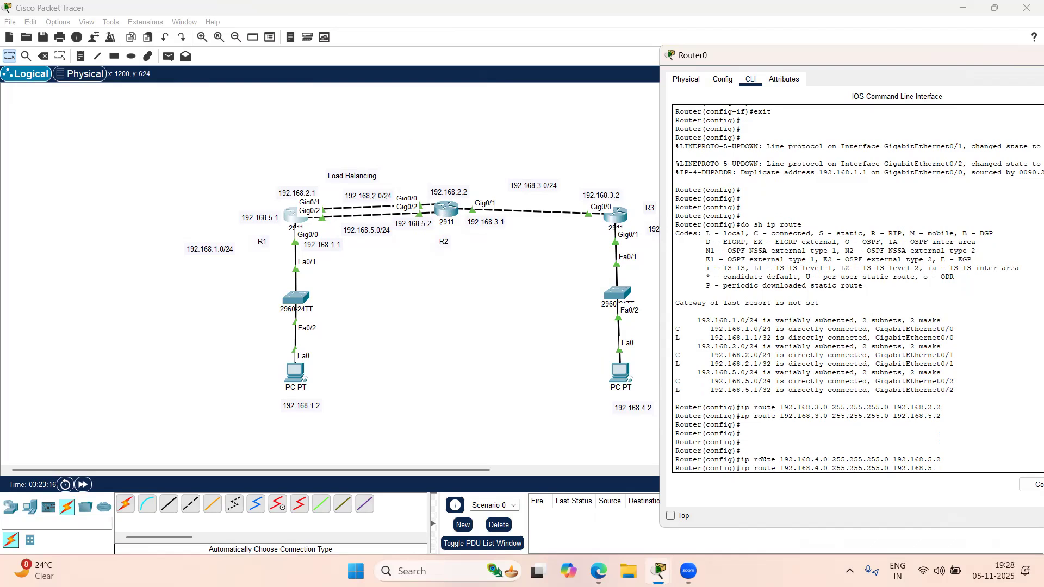
pyautogui.write('2.')
pyautogui.press('Return')
pyautogui.press('Return')
pyautogui.press('Return')
pyautogui.press('Return')
pyautogui.press('Return')
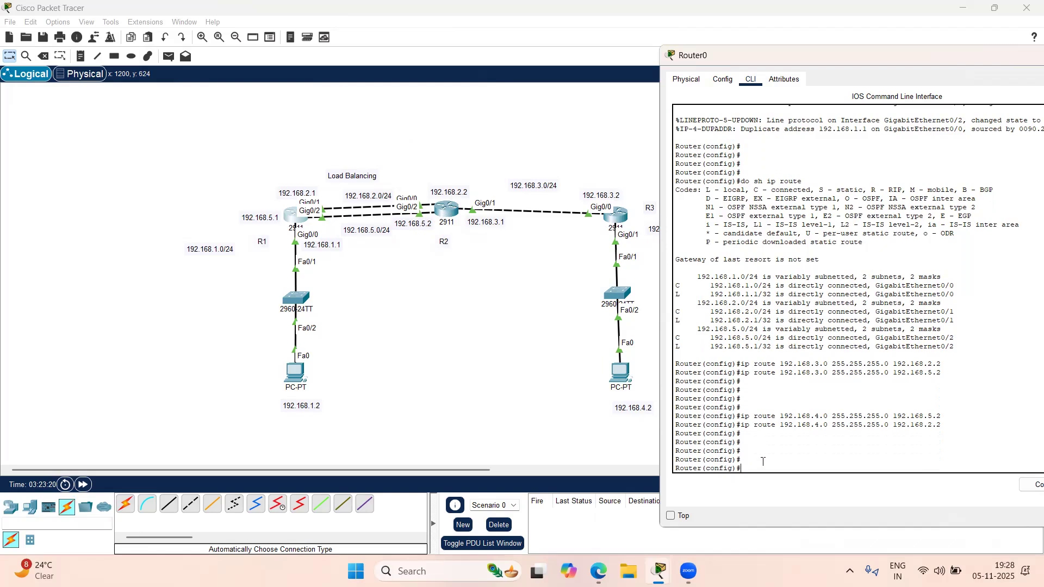
# Exit R1's global configuration mode and show its routing table with sh ip route.
pyautogui.write('exit')
pyautogui.press('Return')
pyautogui.press('Return')
pyautogui.press('Return')
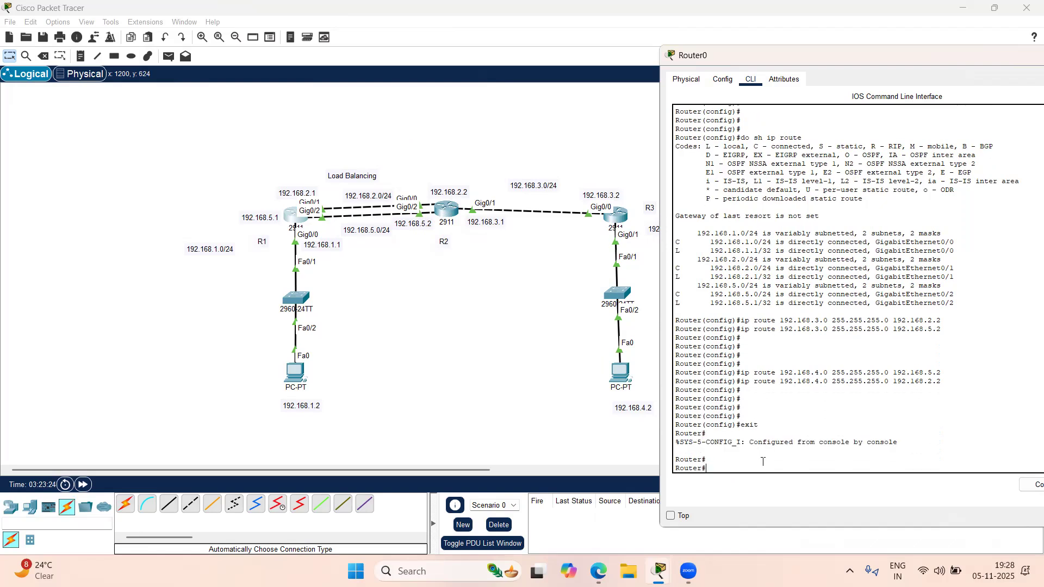
pyautogui.write('sh')
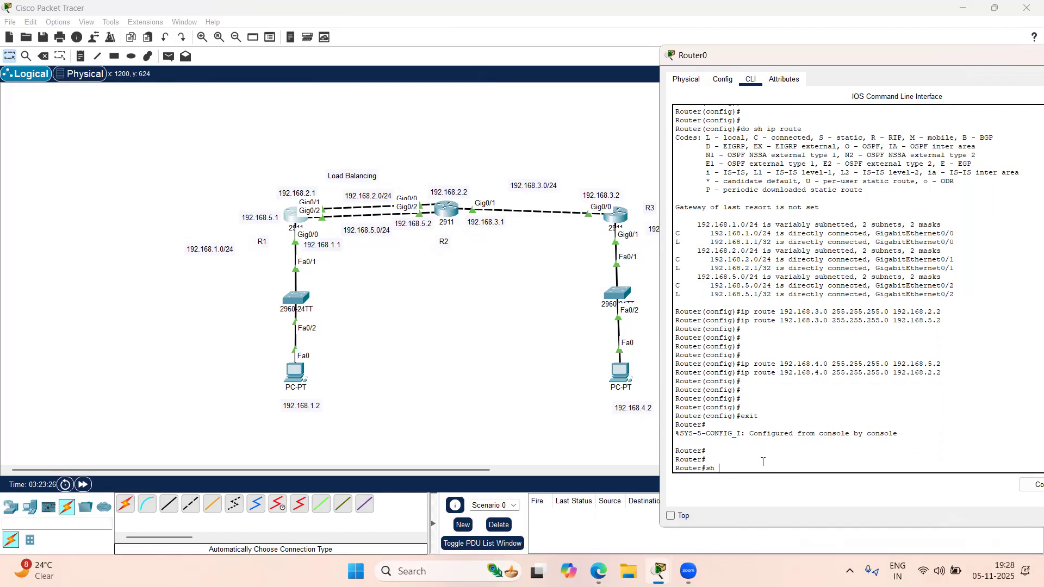
pyautogui.write(' ip route')
pyautogui.press('Return')
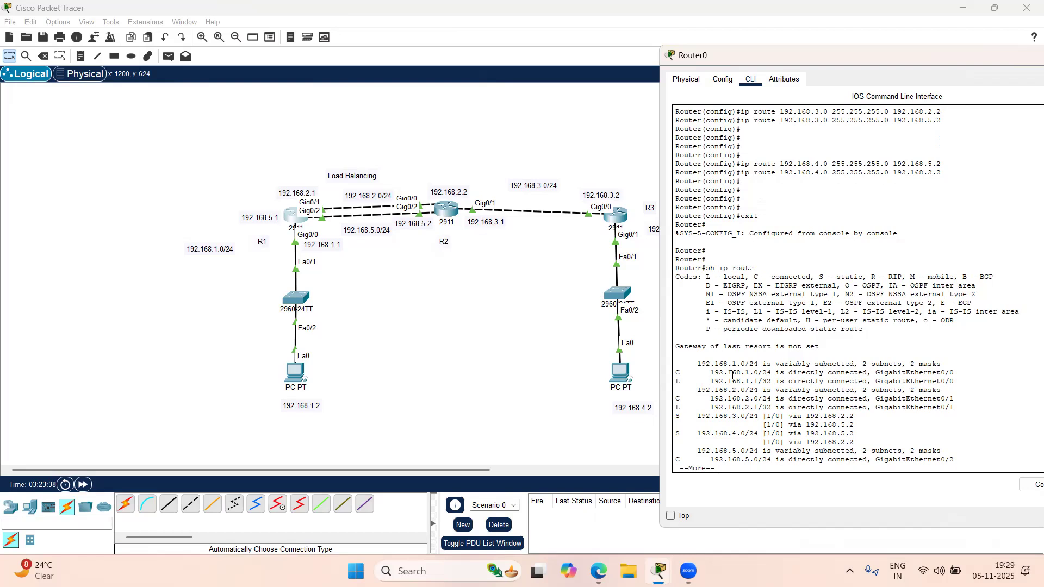
# Examine the next hops of R1's static routes to 192.168.3.0/24 and 192.168.4.0/24, and return to the topology.
pyautogui.moveTo(684, 417); pyautogui.dragTo(737, 416)
pyautogui.moveTo(806, 415)
pyautogui.mouseDown()
pyautogui.moveTo(853, 416)
pyautogui.moveTo(807, 421)
pyautogui.mouseUp()
pyautogui.click(858, 422)
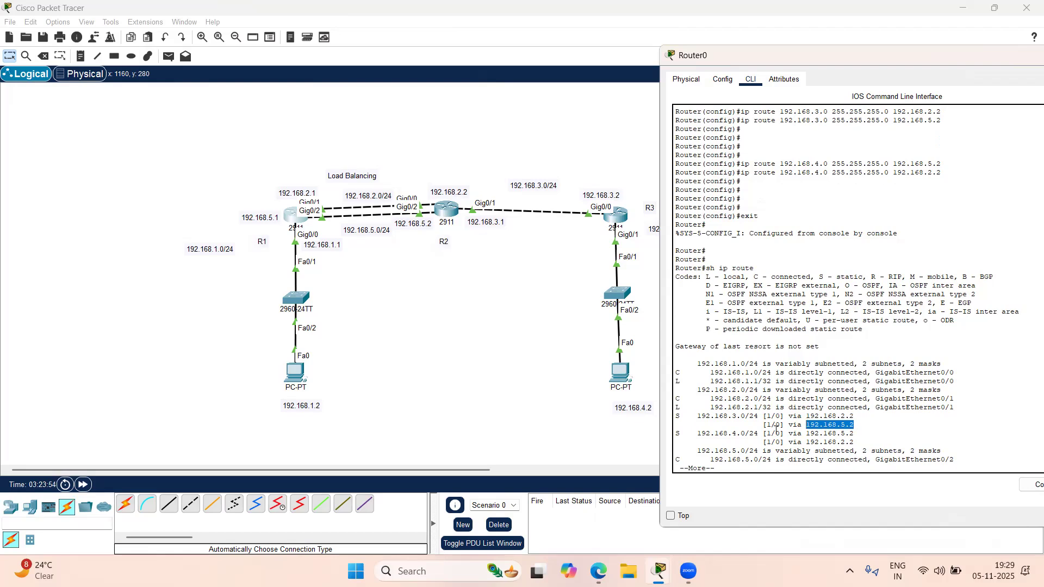
pyautogui.moveTo(854, 434); pyautogui.dragTo(819, 442)
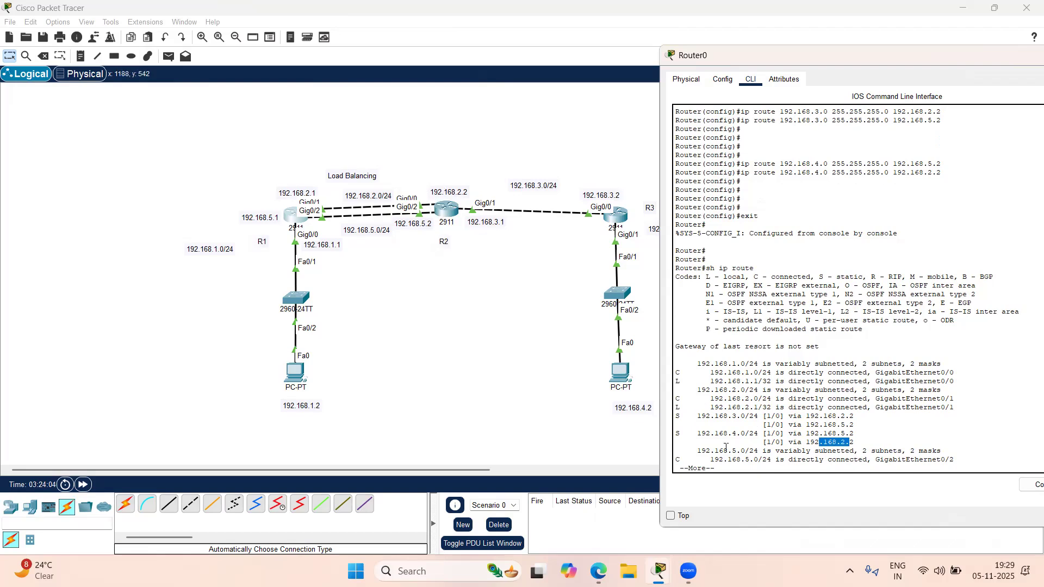
pyautogui.click(717, 464)
pyautogui.press('Return')
pyautogui.press('Return')
pyautogui.press('Return')
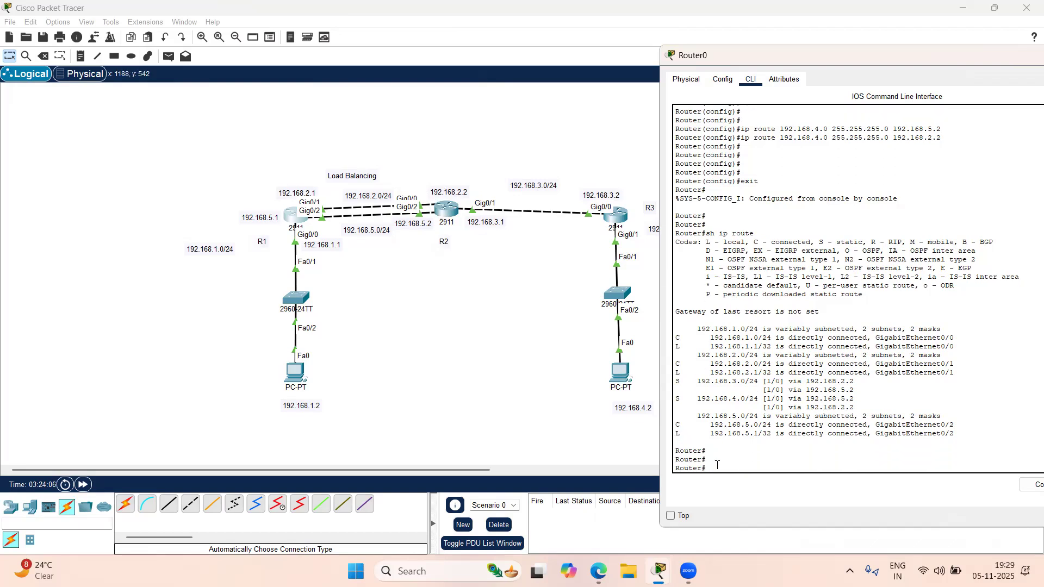
pyautogui.press('Return')
pyautogui.press('Return')
pyautogui.press('Return')
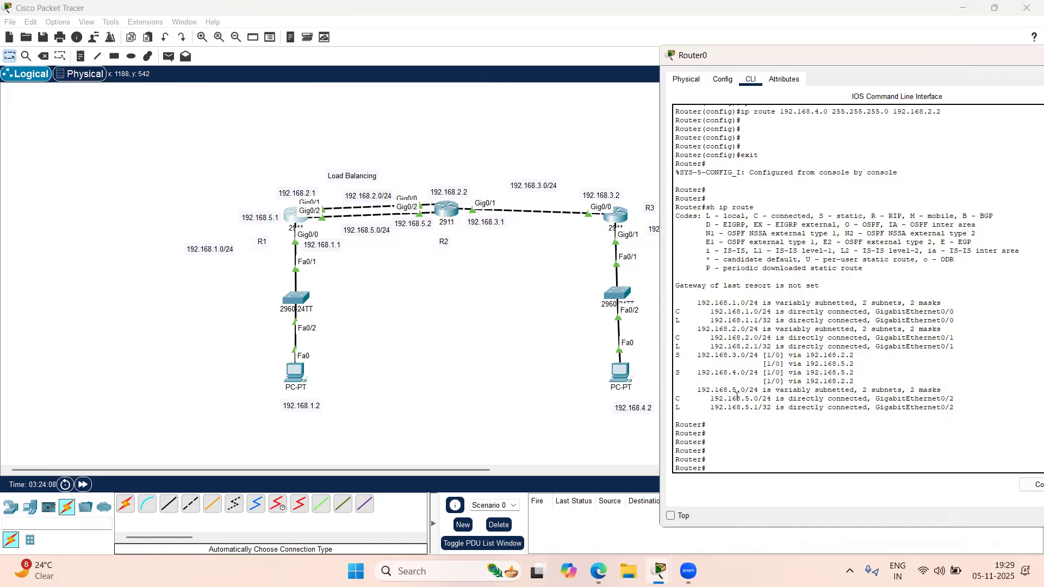
pyautogui.click(857, 83)
pyautogui.click(562, 310)
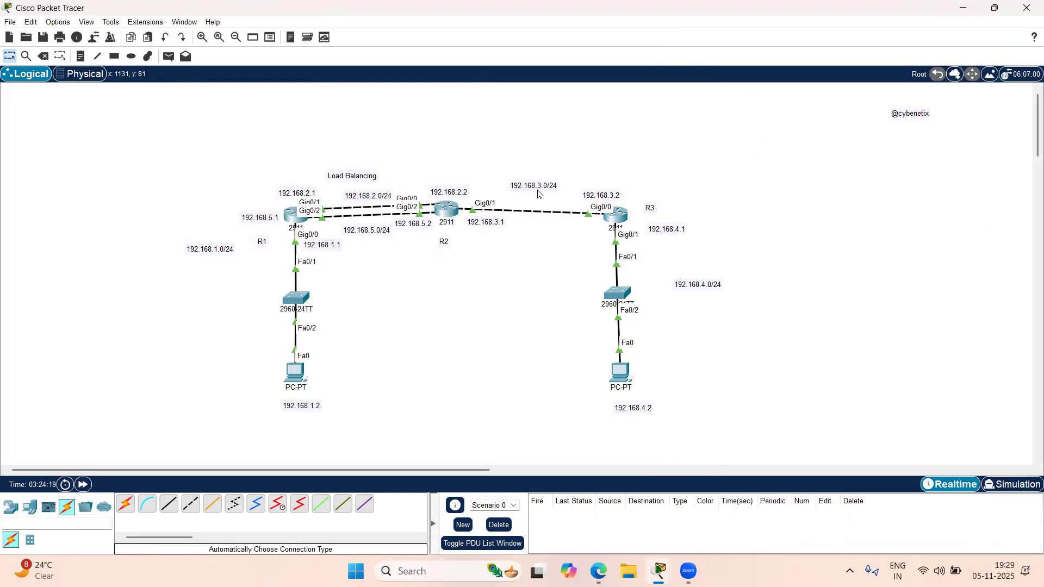
# Open R2's command line and show its routing table with do sh ip route.
pyautogui.click(448, 216)
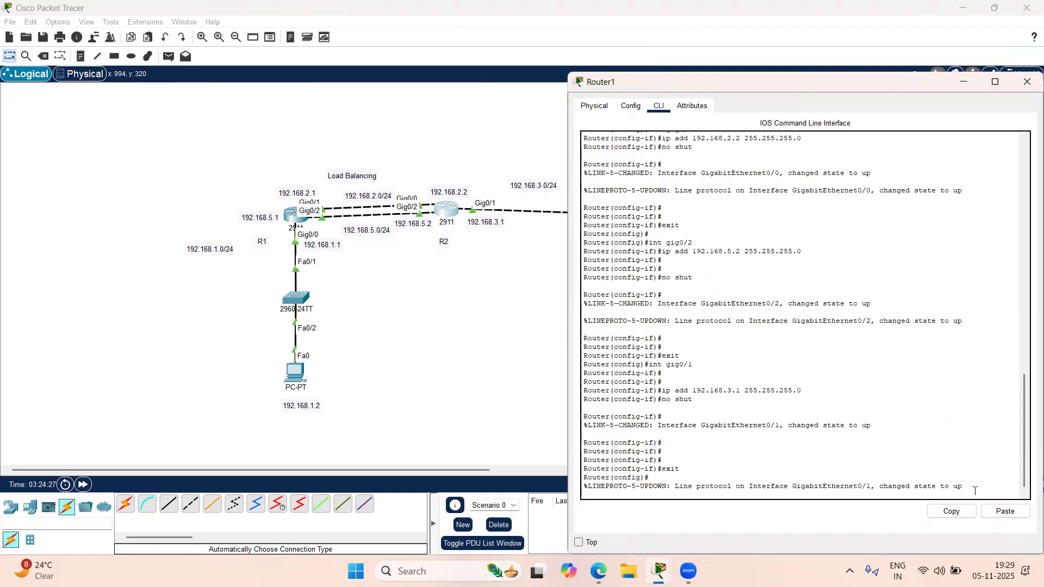
pyautogui.press('Return')
pyautogui.press('Return')
pyautogui.press('Return')
pyautogui.press('Return')
pyautogui.press('Return')
pyautogui.write('do sh ip route')
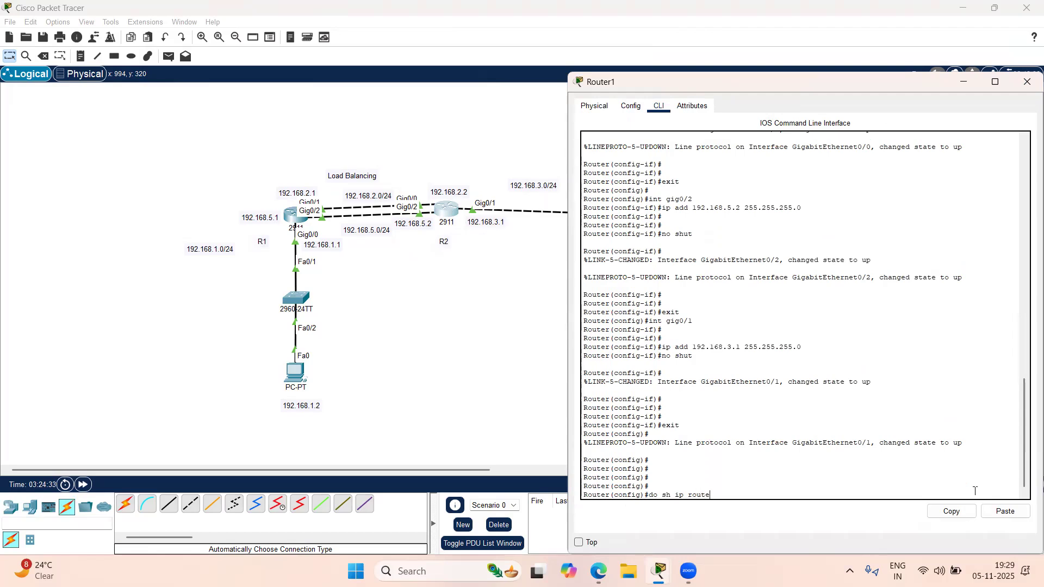
pyautogui.press('Return')
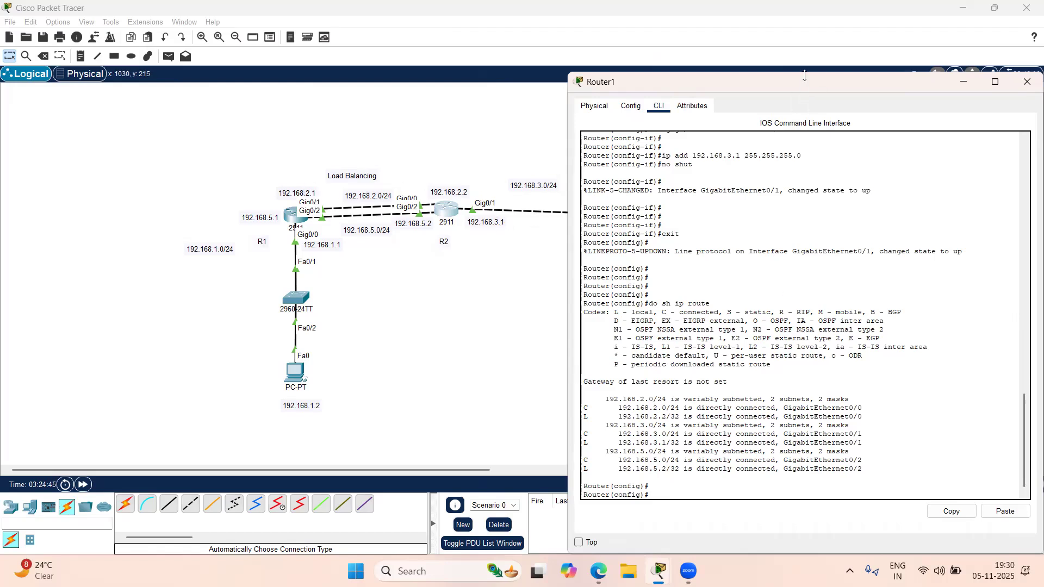
# Add a static route on R2 to 192.168.1.0 with mask 255.255.255.0 via next hop 192.168.2.1.
pyautogui.moveTo(744, 86)
pyautogui.mouseDown()
pyautogui.moveTo(822, 91)
pyautogui.moveTo(737, 84)
pyautogui.mouseUp()
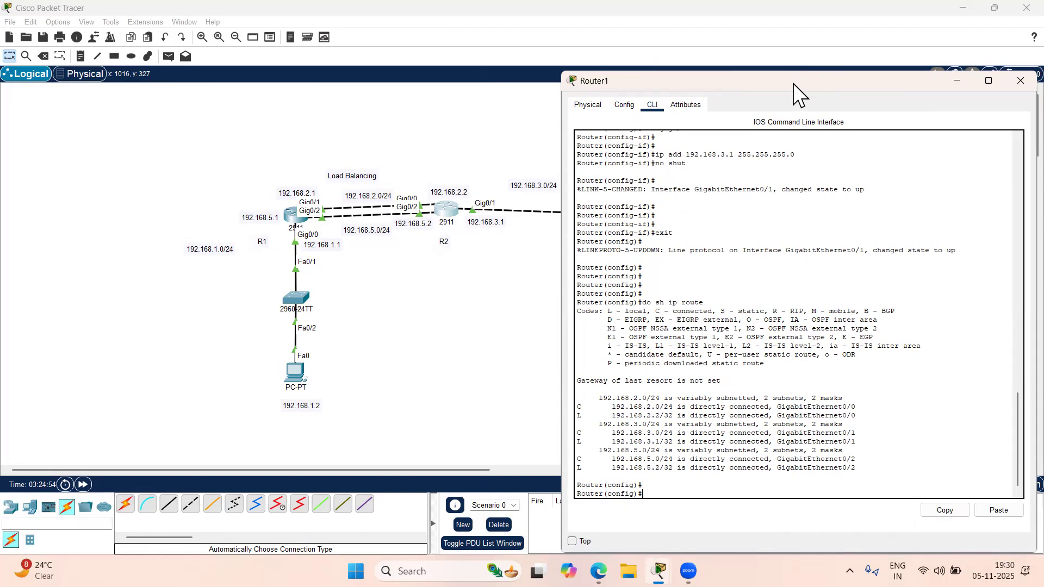
pyautogui.moveTo(793, 83); pyautogui.dragTo(957, 91)
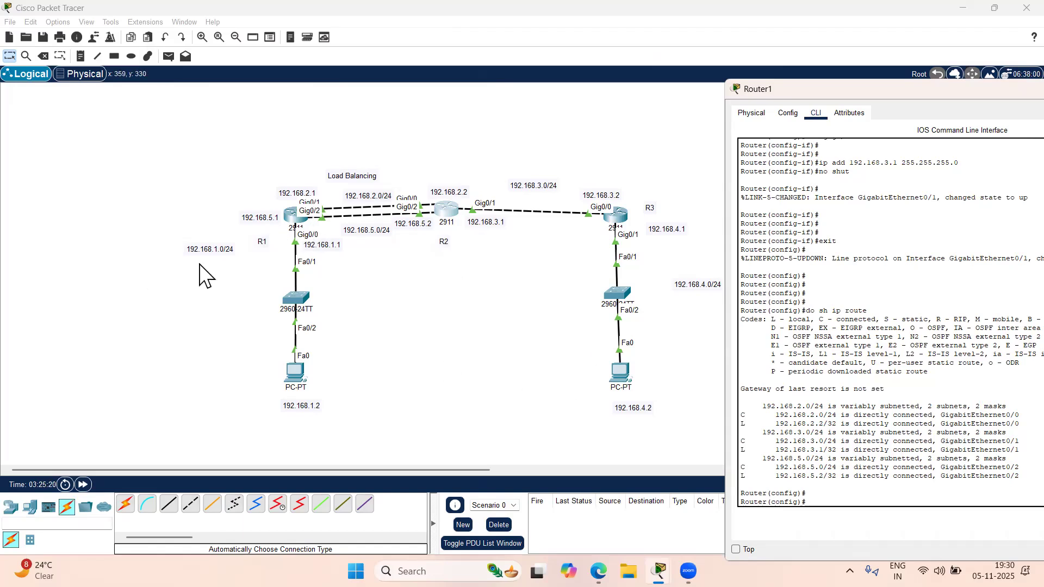
pyautogui.click(818, 500)
pyautogui.write('ip route 192.168.1.0 255.255.255.0')
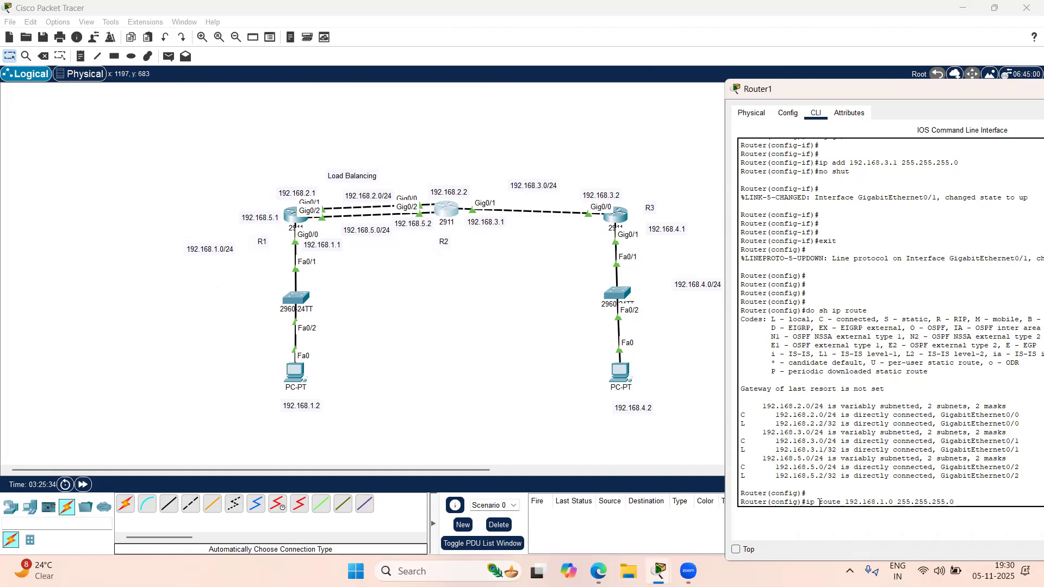
pyautogui.write(' 192.168.2.1')
pyautogui.press('Return')
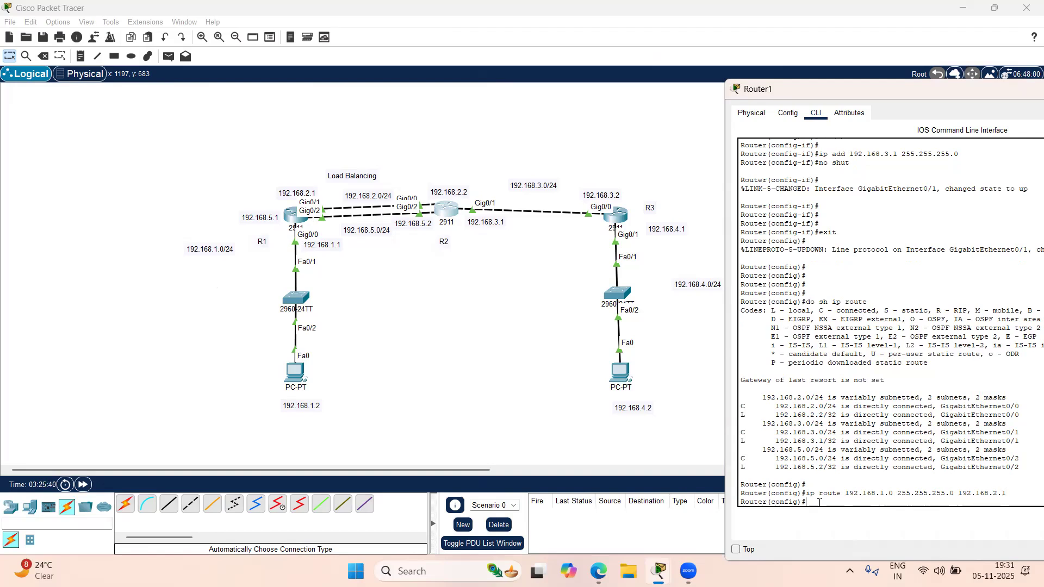
# Add a second static route on R2 to 192.168.1.0 with mask 255.255.255.0 via next hop 192.168.5.1.
pyautogui.press('Up')
pyautogui.press('BackSpace')
pyautogui.press('Return')
pyautogui.press('Return')
pyautogui.press('Return')
pyautogui.press('Return')
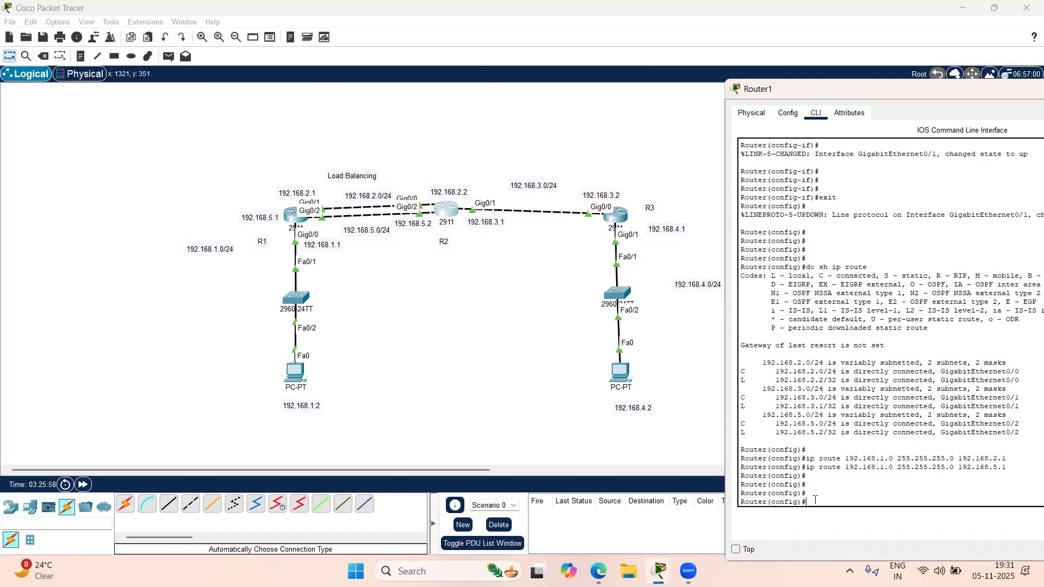
# Add a static route on R2 to 192.168.4.0 with mask 255.255.255.0 via next hop 192.168.3.2.
pyautogui.press('Up')
pyautogui.press('Left')
pyautogui.press('Left')
pyautogui.press('Left')
pyautogui.press('Left')
pyautogui.press('Left')
pyautogui.press('Left')
pyautogui.press('Left')
pyautogui.press('Left')
pyautogui.press('Left')
pyautogui.press('Left')
pyautogui.press('Left')
pyautogui.press('Left')
pyautogui.press('Left')
pyautogui.press('Left')
pyautogui.press('Left')
pyautogui.press('Left')
pyautogui.press('Left')
pyautogui.press('Left')
pyautogui.press('Left')
pyautogui.press('Left')
pyautogui.press('BackSpace')
pyautogui.write('4')
pyautogui.press('BackSpace')
pyautogui.write('3.2')
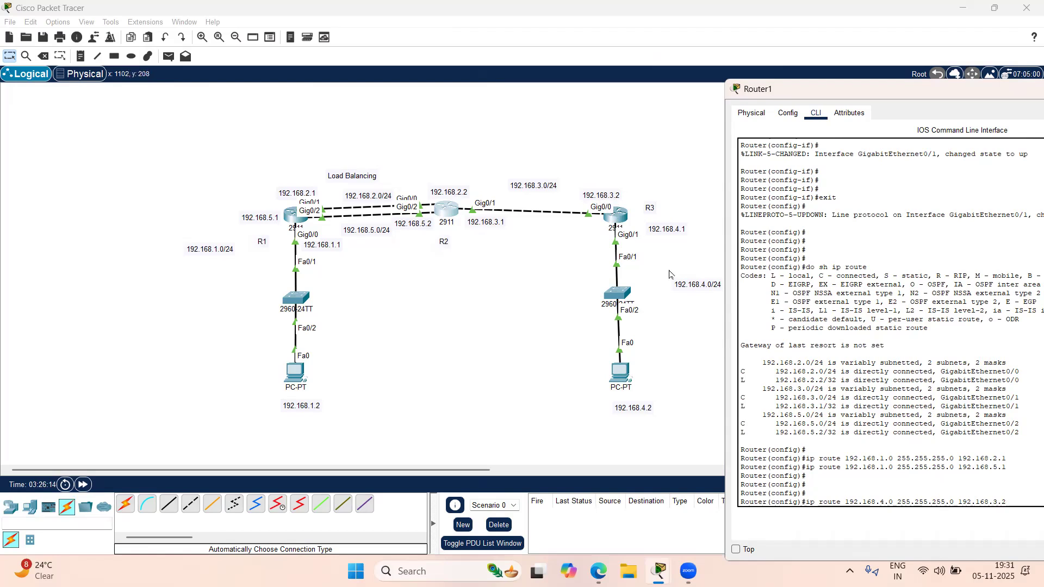
pyautogui.press('Return')
pyautogui.press('Return')
pyautogui.press('Return')
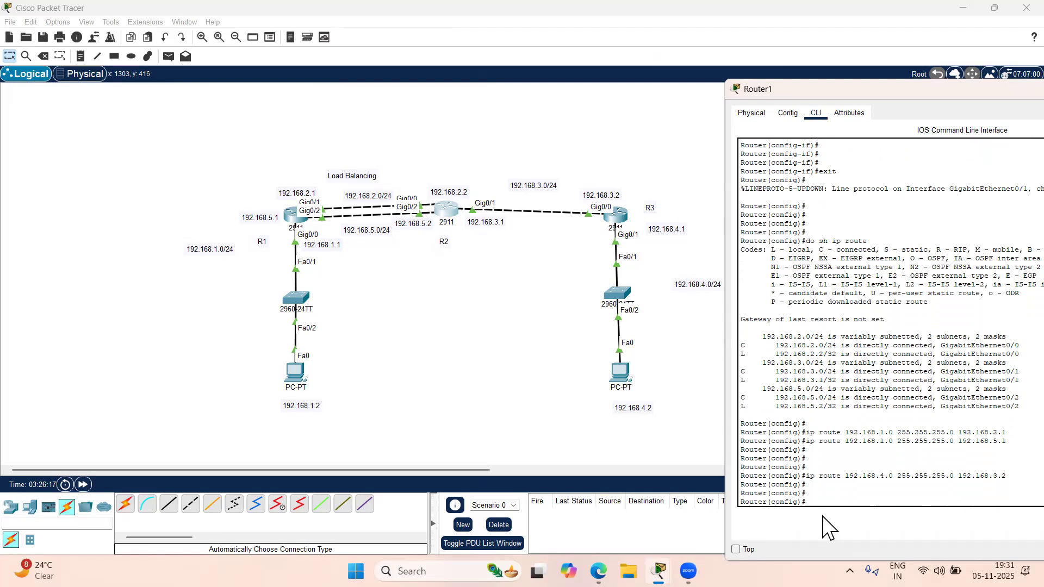
# Show R2's full routing table with do sh ip route.
pyautogui.write('do sh ip route')
pyautogui.press('Return')
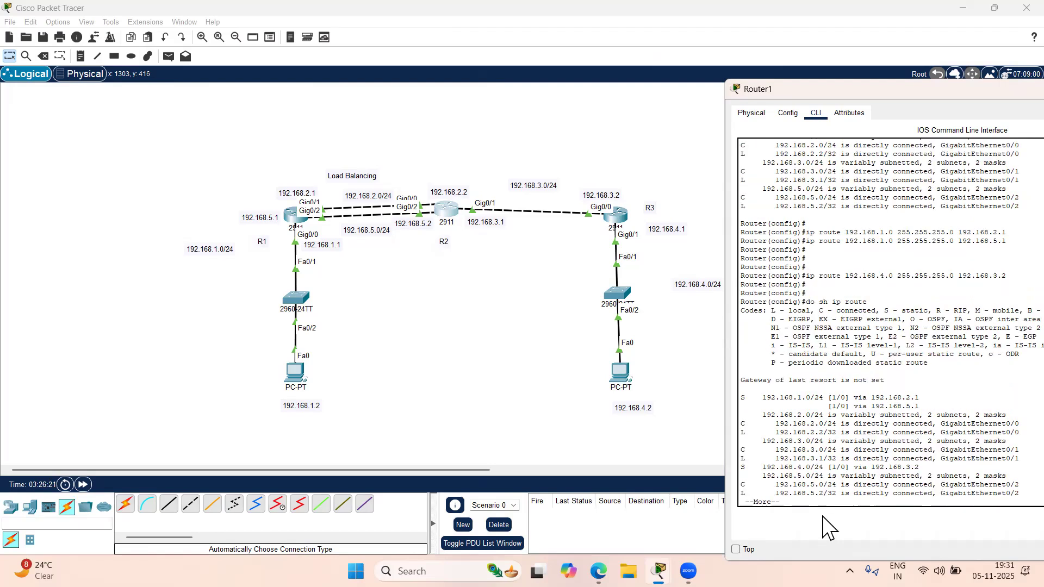
pyautogui.press('Return')
pyautogui.press('Return')
pyautogui.press('Return')
pyautogui.press('Return')
pyautogui.press('Return')
pyautogui.press('Return')
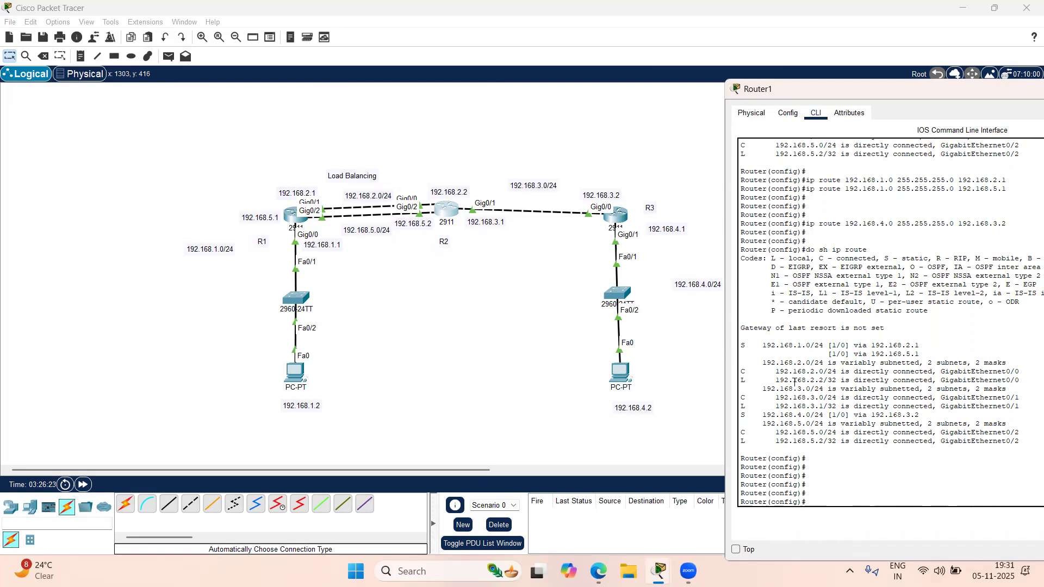
# Examine R2's static routes to 192.168.1.0/24 and 192.168.4.0/24, and return to the topology.
pyautogui.rightClick(800, 346)
pyautogui.click(779, 345)
pyautogui.moveTo(918, 415); pyautogui.dragTo(801, 415)
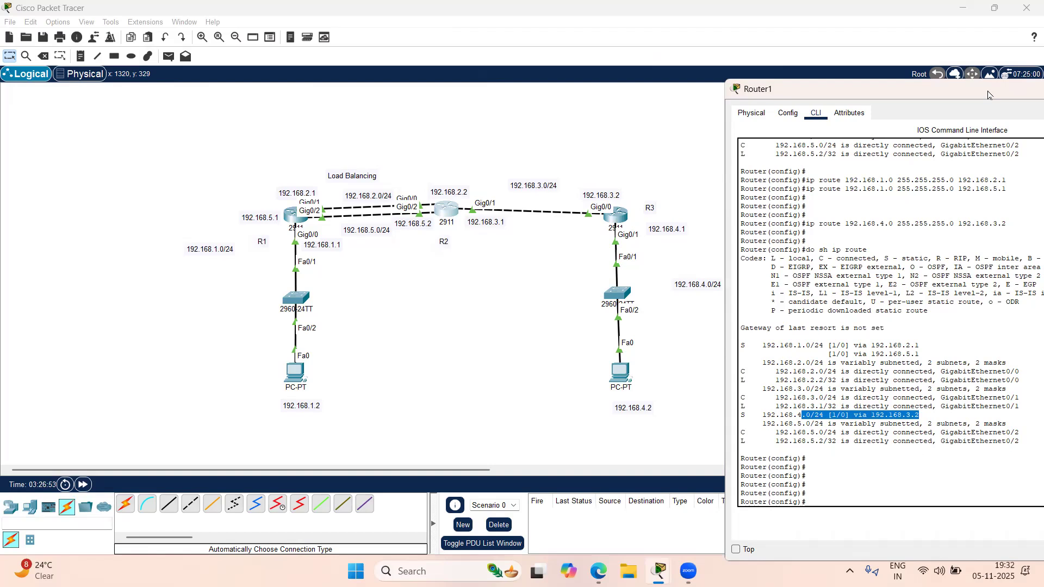
pyautogui.moveTo(987, 96); pyautogui.dragTo(847, 116)
pyautogui.click(903, 110)
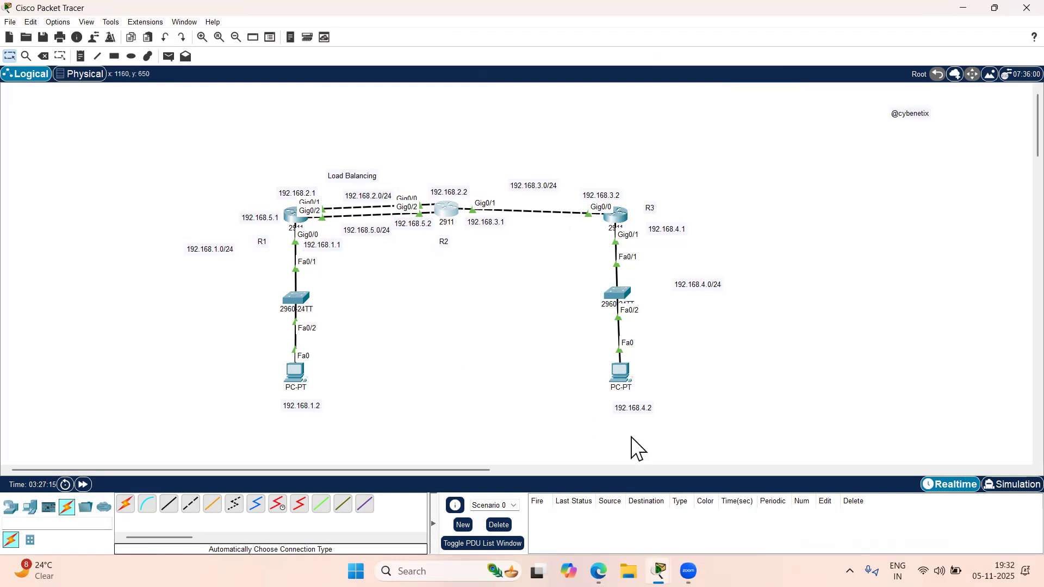
# Open R3's command line beside the topology and exit interface configuration mode.
pyautogui.click(616, 214)
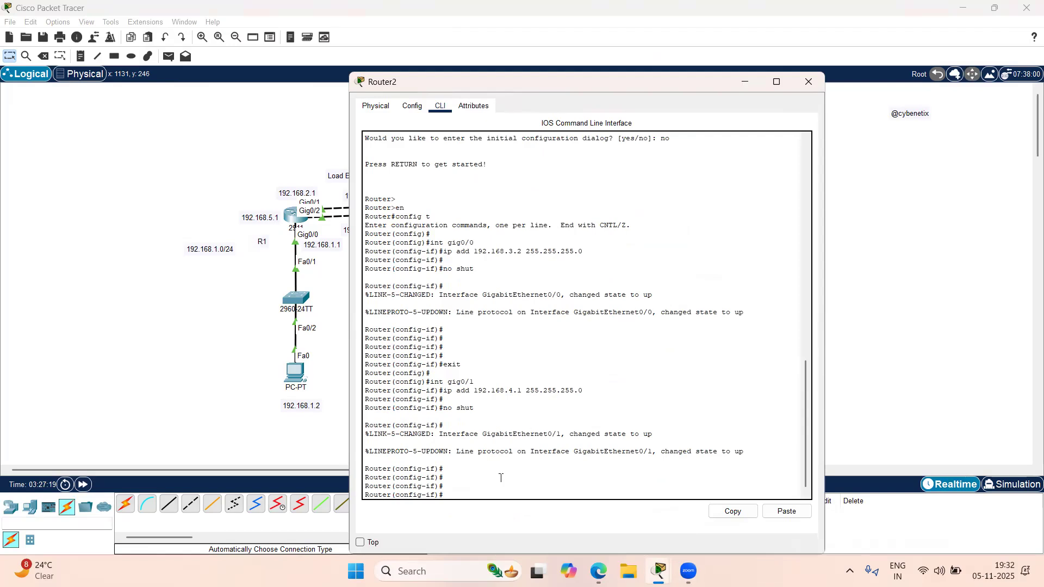
pyautogui.click(752, 86)
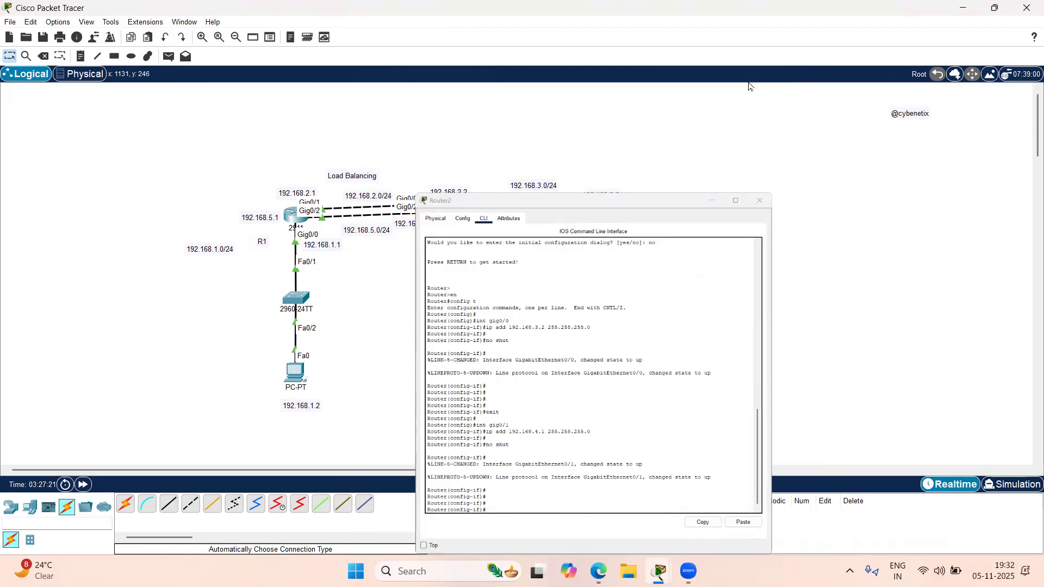
pyautogui.moveTo(659, 571)
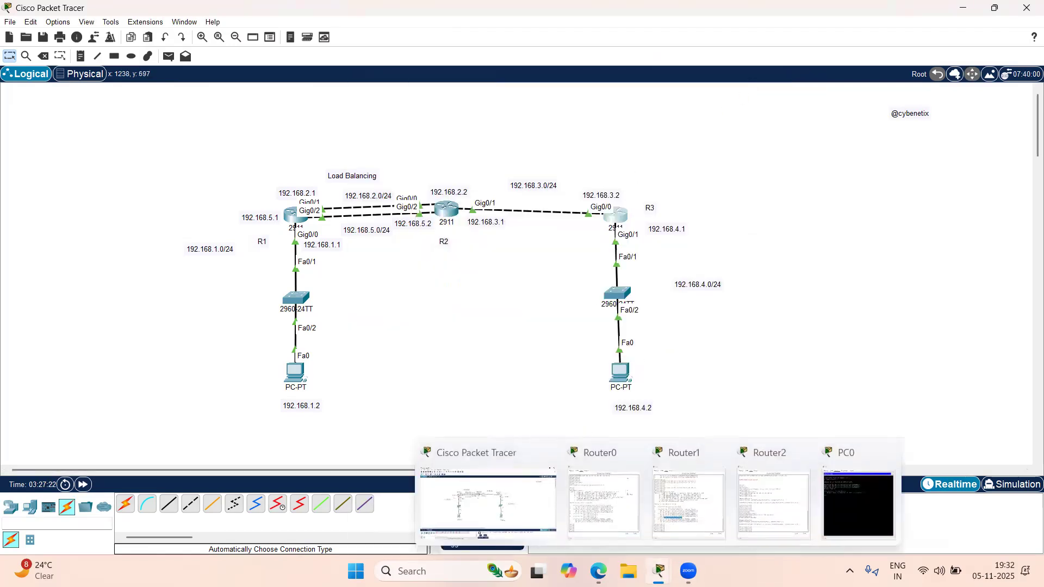
pyautogui.click(772, 505)
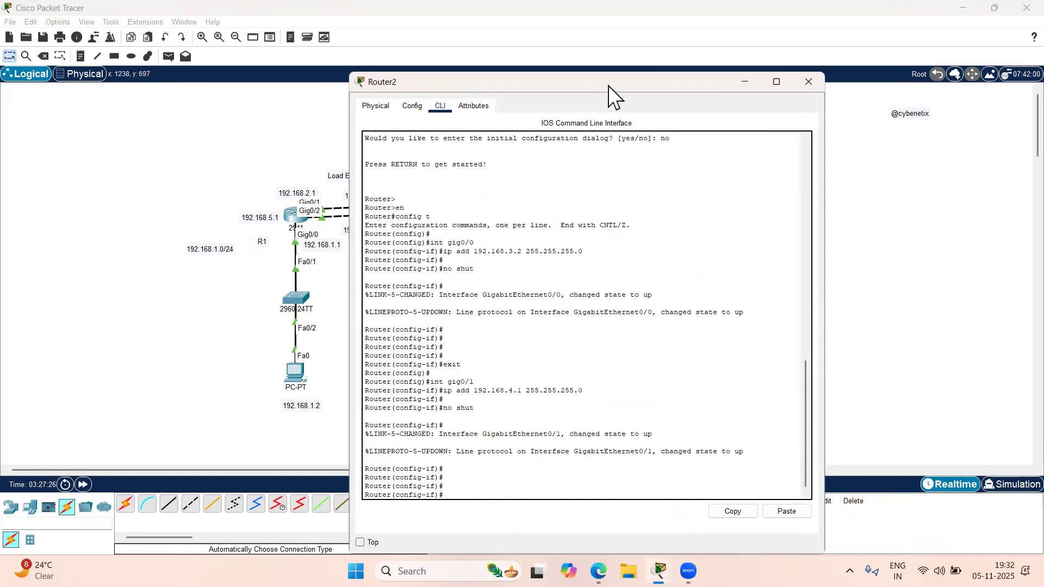
pyautogui.moveTo(608, 86); pyautogui.dragTo(852, 89)
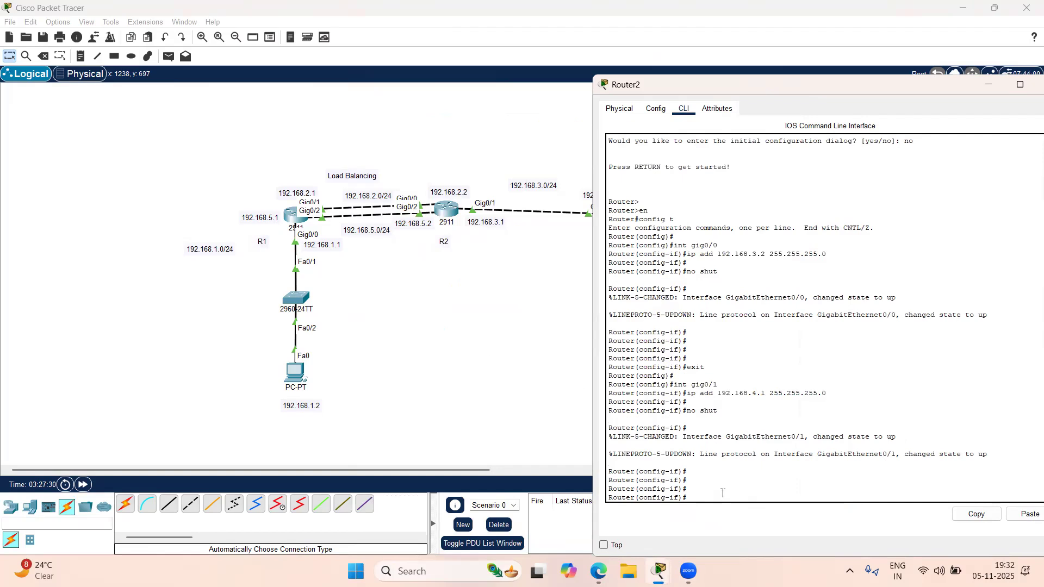
pyautogui.write('exit')
pyautogui.press('Return')
pyautogui.press('Return')
pyautogui.press('Return')
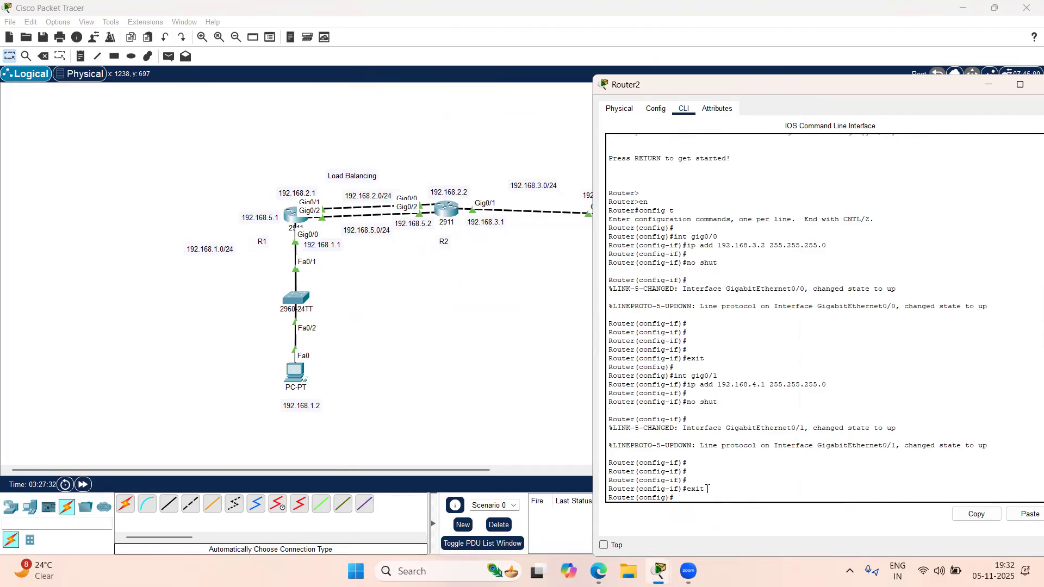
# Show R3's routing table with do sh ip route and check its directly connected networks.
pyautogui.write('do sh ip ro')
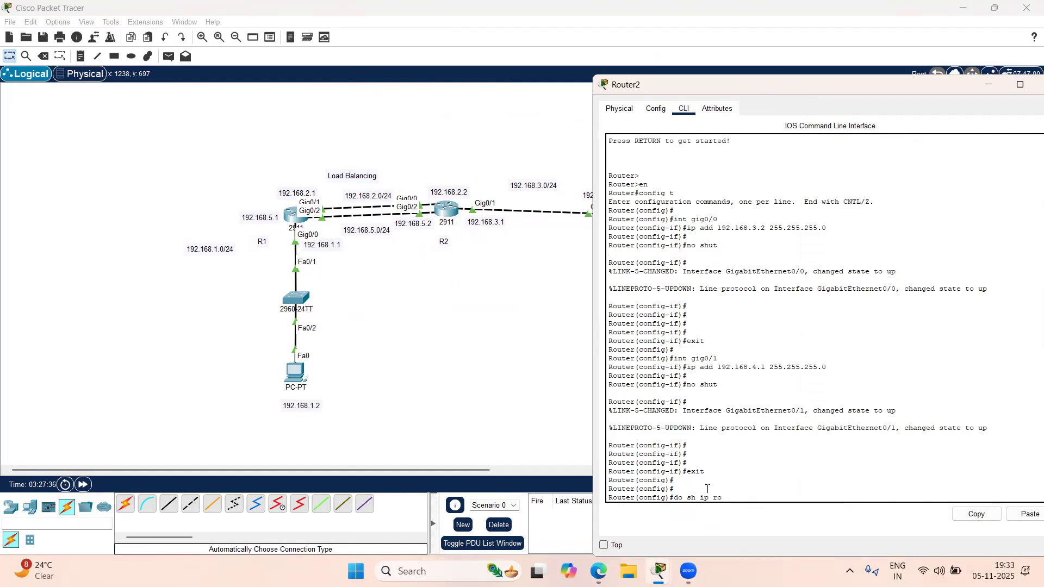
pyautogui.write('ute')
pyautogui.press('Return')
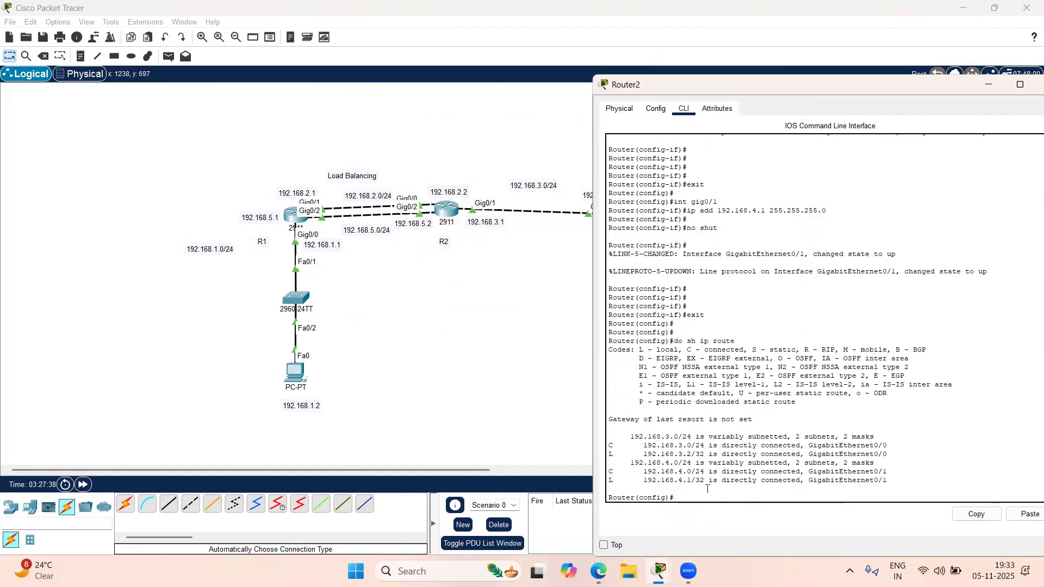
pyautogui.press('Return')
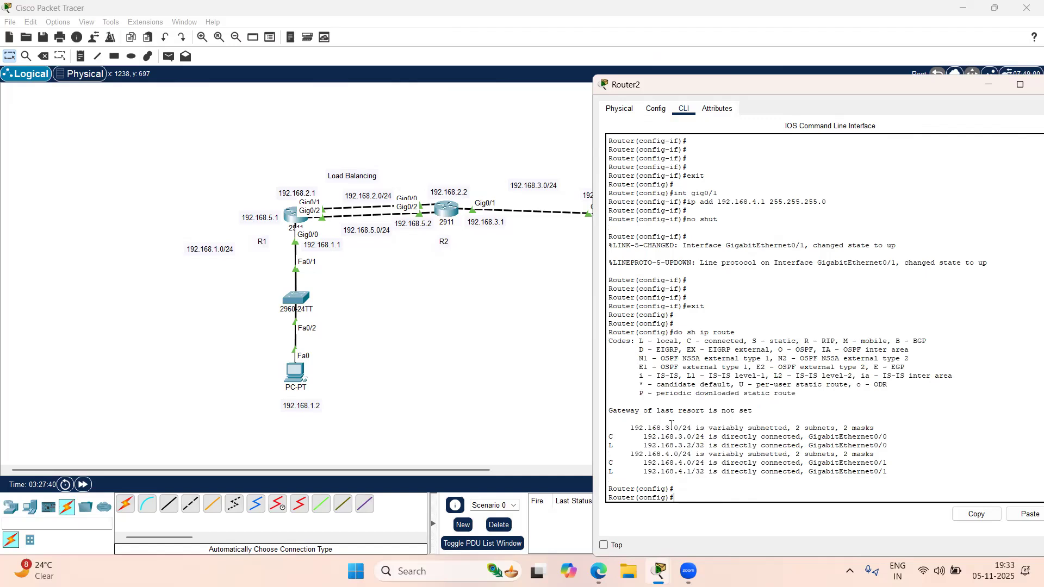
pyautogui.moveTo(671, 424); pyautogui.dragTo(663, 427)
# Add a static route on R3 to 192.168.2.0 with mask 255.255.255.0 via next hop 192.168.3.1.
pyautogui.click(687, 498)
pyautogui.write('ip route 192.168.2.0')
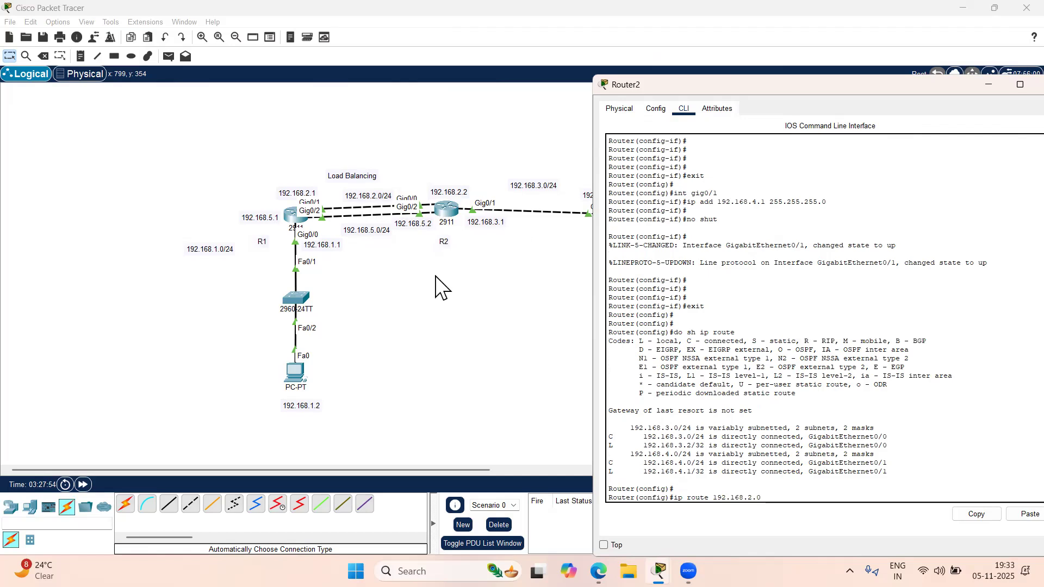
pyautogui.write(' 255.255.255.0 192.168.3.1')
pyautogui.press('Return')
# Add a static route on R3 to 192.168.5.0 with mask 255.255.255.0 via next hop 192.168.3.1.
pyautogui.press('Up')
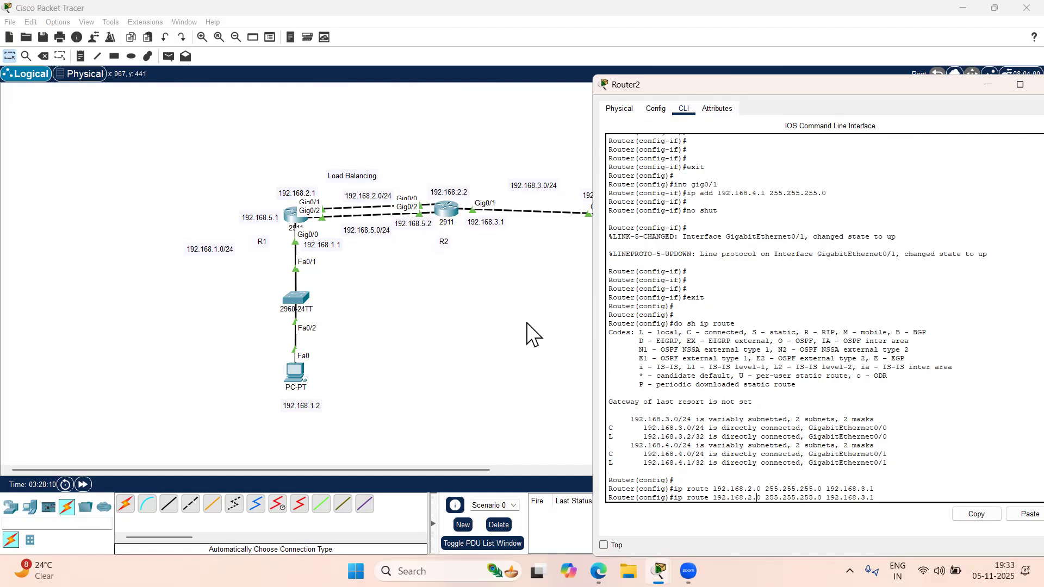
pyautogui.press('Left')
pyautogui.press('Left')
pyautogui.press('Left')
pyautogui.press('Left')
pyautogui.press('Left')
pyautogui.press('Left')
pyautogui.press('Left')
pyautogui.press('Left')
pyautogui.press('Left')
pyautogui.press('Left')
pyautogui.press('Left')
pyautogui.press('Left')
pyautogui.press('Left')
pyautogui.press('Left')
pyautogui.press('Left')
pyautogui.press('Left')
pyautogui.press('Left')
pyautogui.press('Left')
pyautogui.press('Left')
pyautogui.press('Left')
pyautogui.press('BackSpace')
pyautogui.write('5')
pyautogui.press('Return')
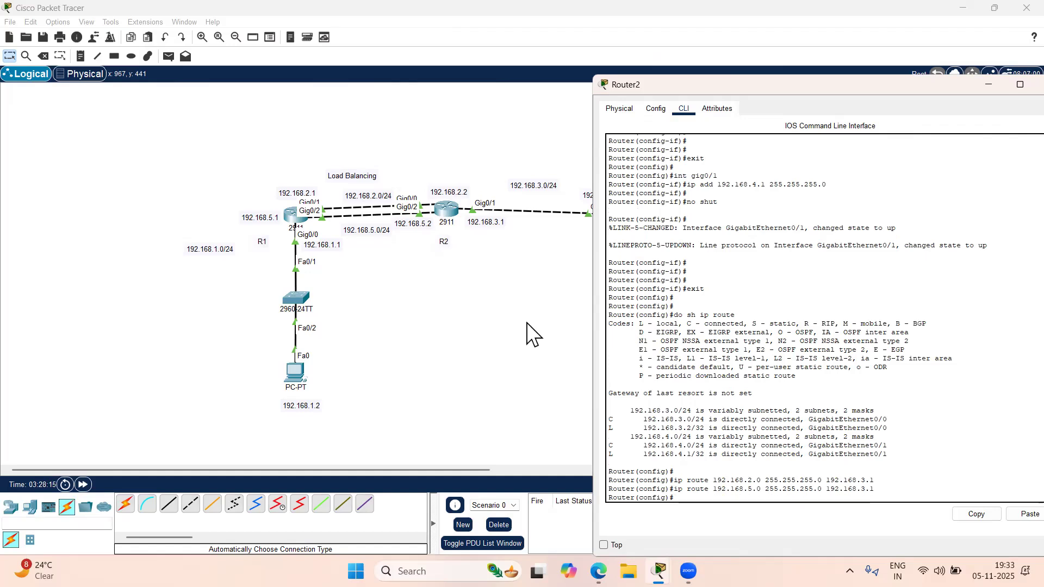
# Add a static route on R3 to 192.168.1.0 with mask 255.255.255.0 via next hop 192.168.3.1.
pyautogui.press('Up')
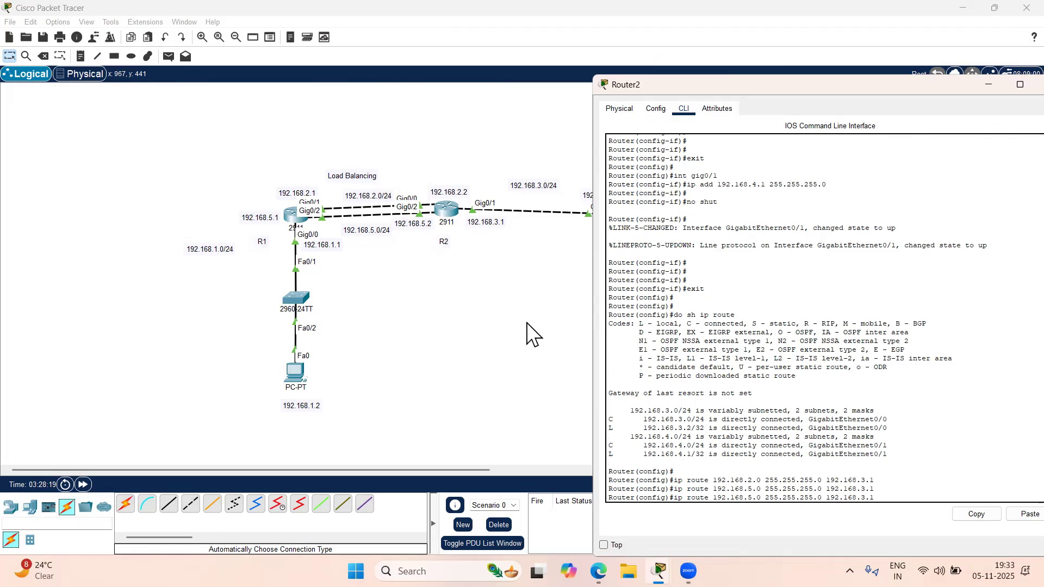
pyautogui.press('BackSpace')
pyautogui.write('1')
pyautogui.press('Return')
pyautogui.press('Return')
pyautogui.press('Return')
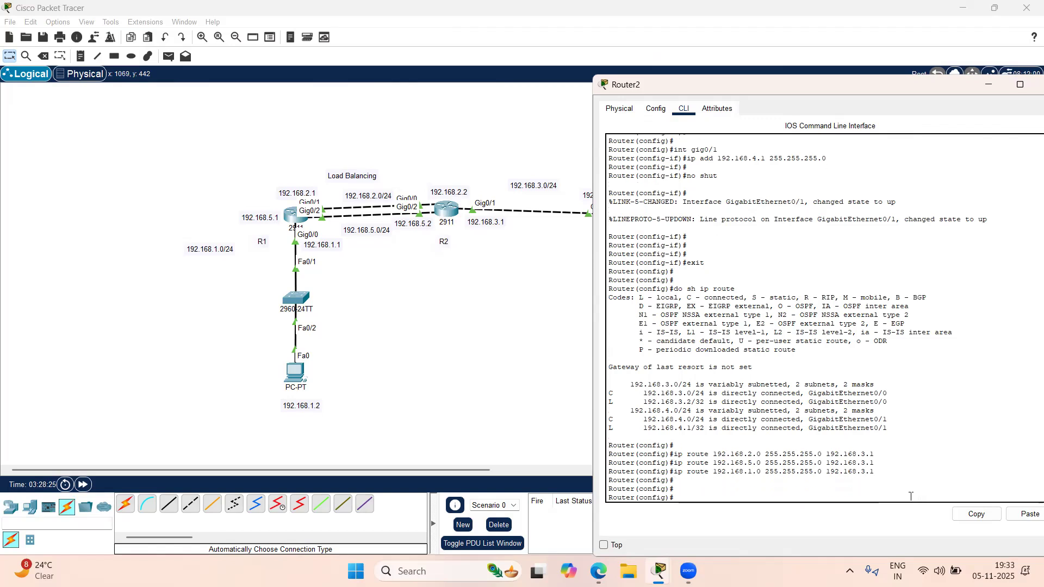
# Show R3's routing table with do sh ip route, examine the static routes' next hops, and return to the topology.
pyautogui.write('do sh ip route')
pyautogui.press('Return')
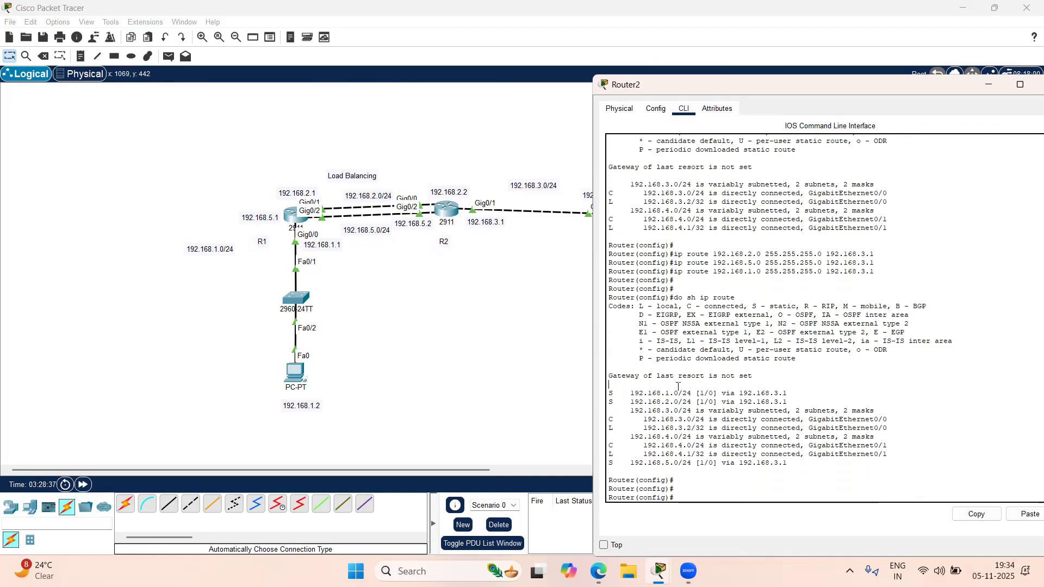
pyautogui.moveTo(695, 392); pyautogui.dragTo(653, 390)
pyautogui.moveTo(788, 393); pyautogui.dragTo(749, 393)
pyautogui.moveTo(788, 463); pyautogui.dragTo(630, 461)
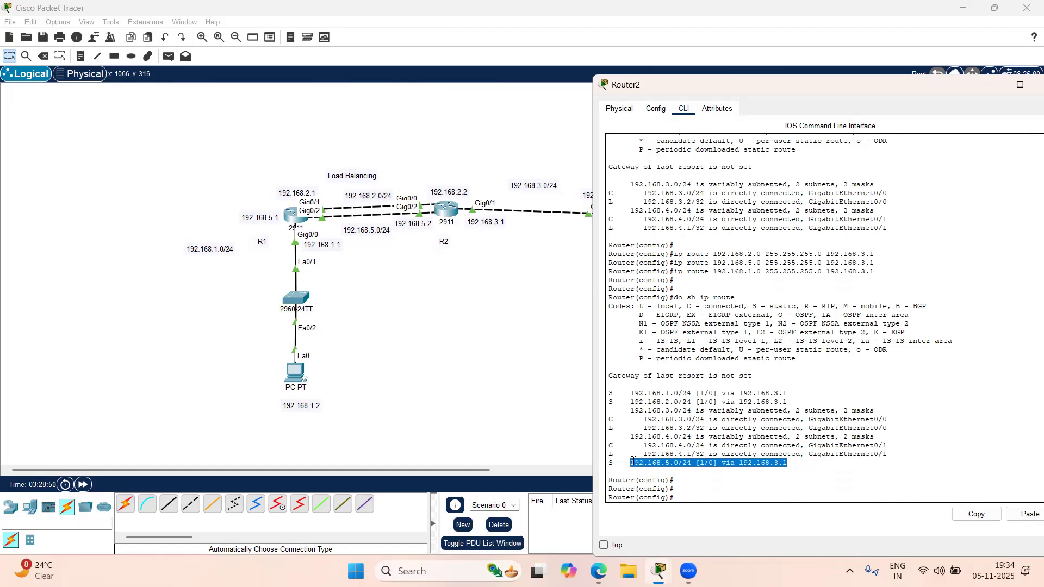
pyautogui.click(696, 499)
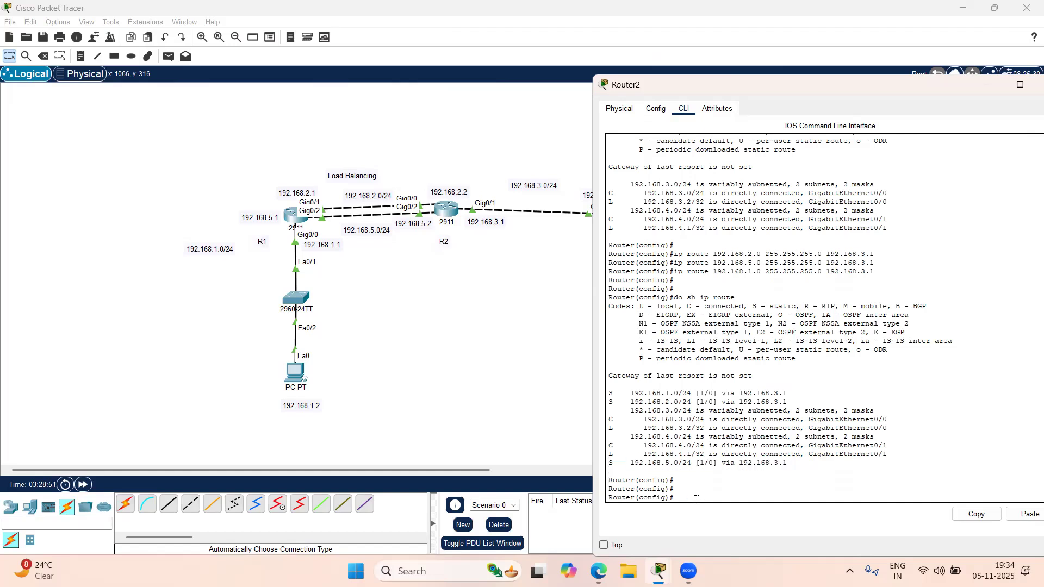
pyautogui.click(501, 379)
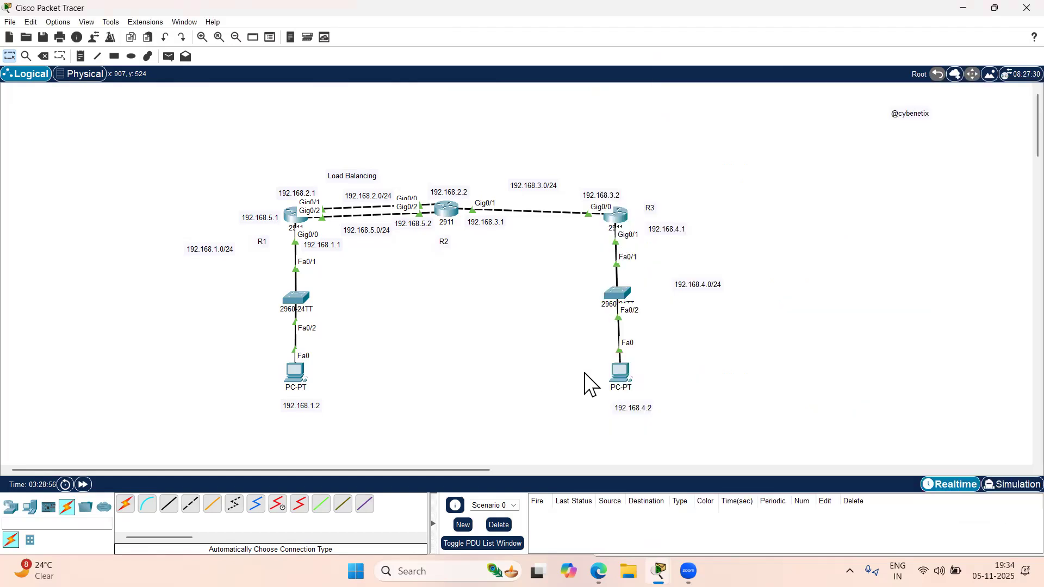
# View the IP configuration of the PC in the 192.168.4.0/24 network and close its window.
pyautogui.moveTo(618, 375)
pyautogui.click(619, 374)
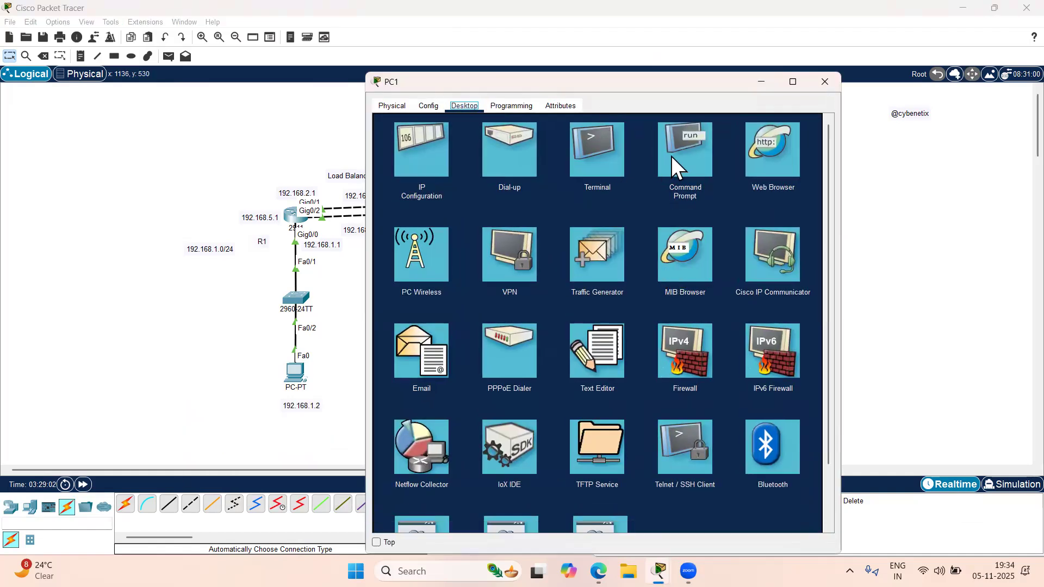
pyautogui.click(414, 161)
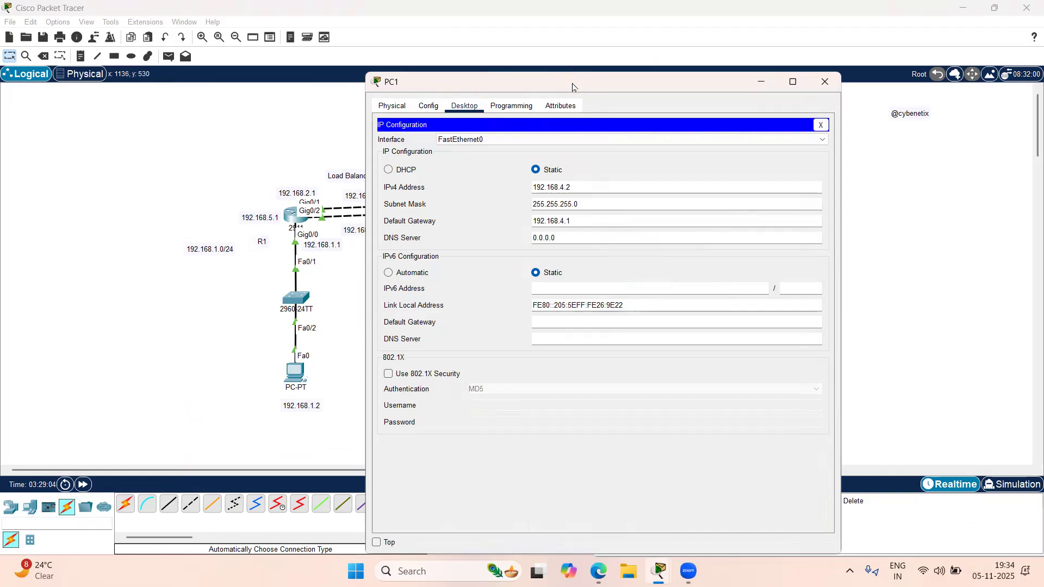
pyautogui.moveTo(682, 92); pyautogui.dragTo(852, 102)
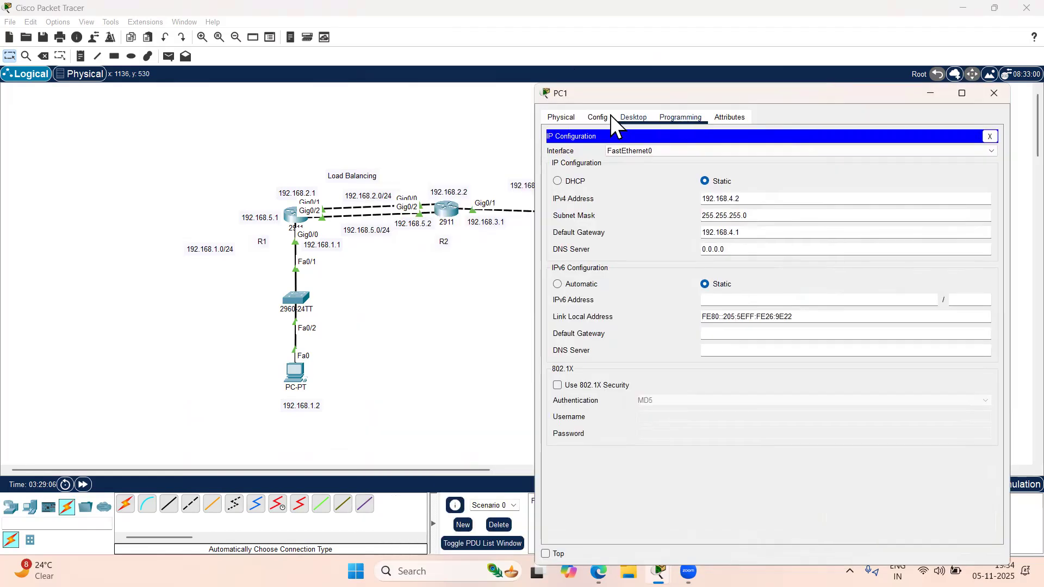
pyautogui.click(565, 117)
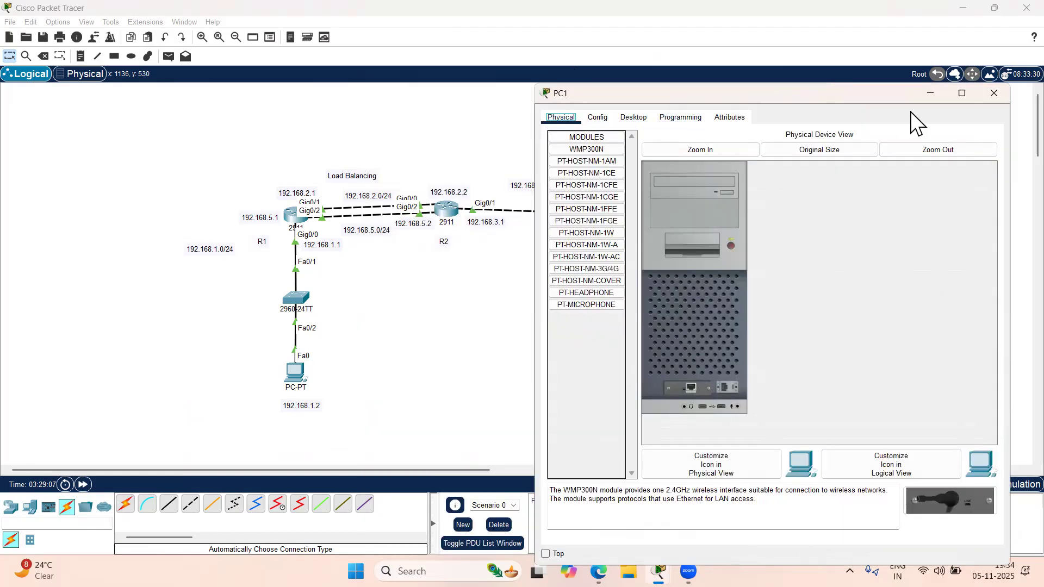
pyautogui.click(991, 94)
# Open the command prompt of the PC in the 192.168.4.0/24 network and run ipconfig.
pyautogui.click(624, 368)
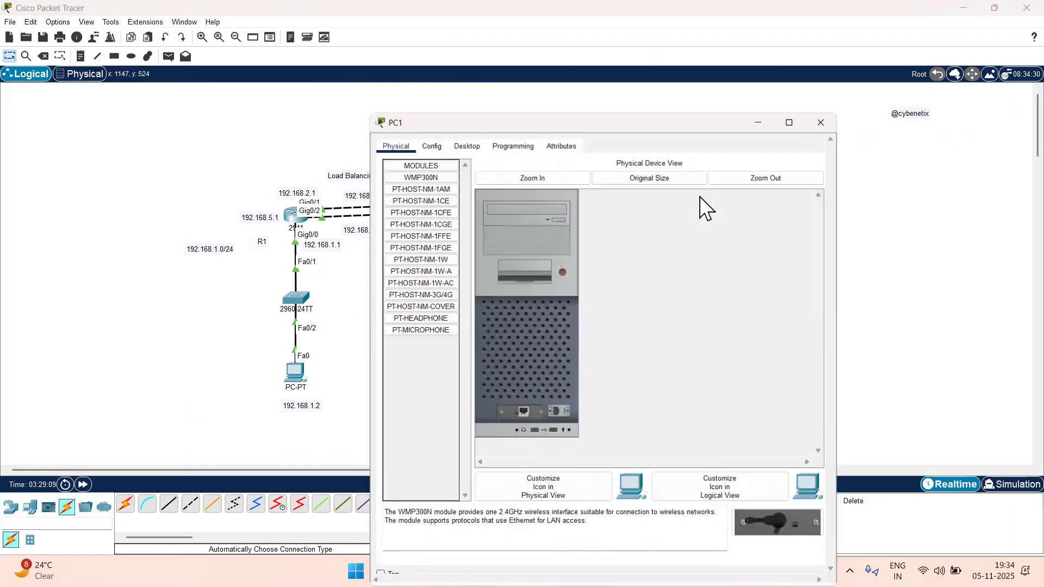
pyautogui.click(467, 143)
pyautogui.click(685, 182)
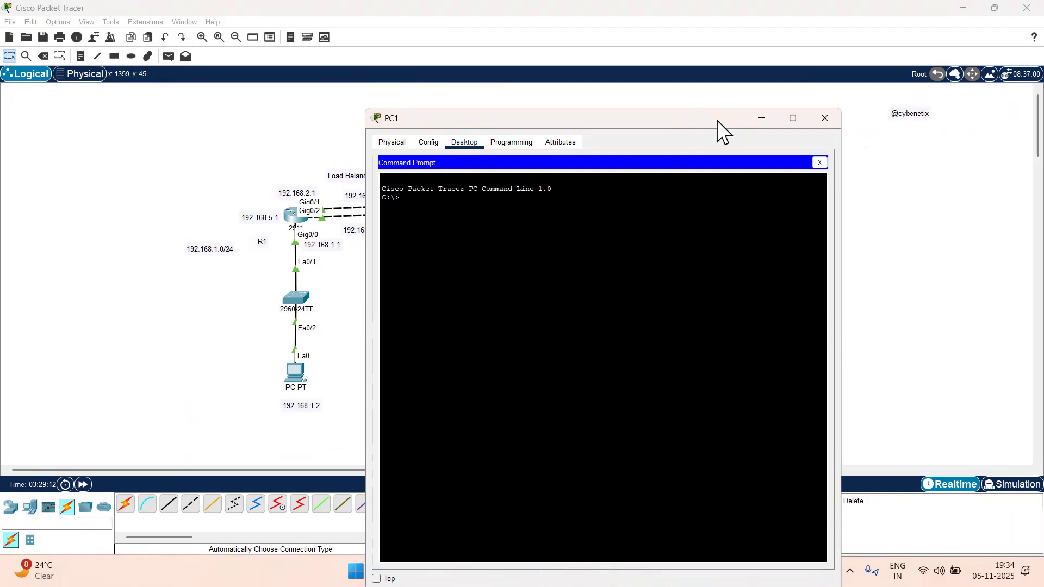
pyautogui.moveTo(716, 120); pyautogui.dragTo(970, 122)
pyautogui.write('ip')
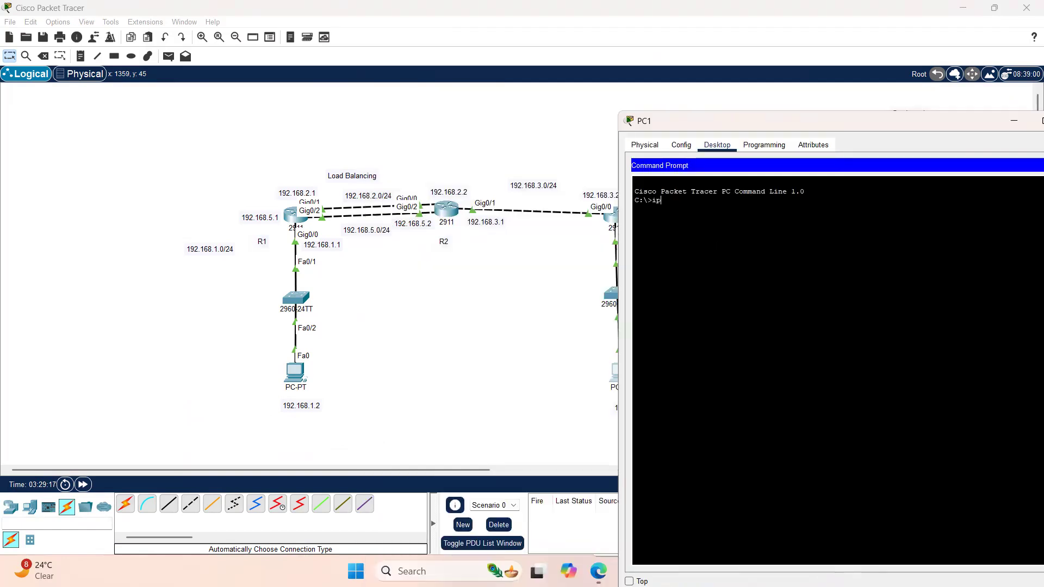
pyautogui.write('conf')
pyautogui.write('if')
pyautogui.write('g')
pyautogui.press('Return')
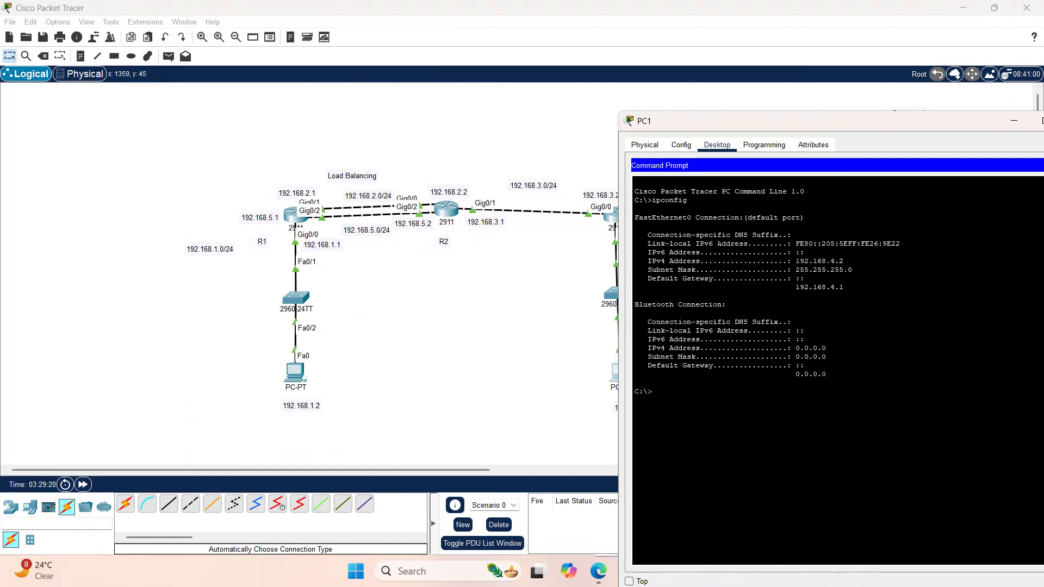
# Ping 192.168.1.2 from the 192.168.4.0/24 PC twice to test end-to-end connectivity.
pyautogui.write('ping 192.168.1.2')
pyautogui.press('Return')
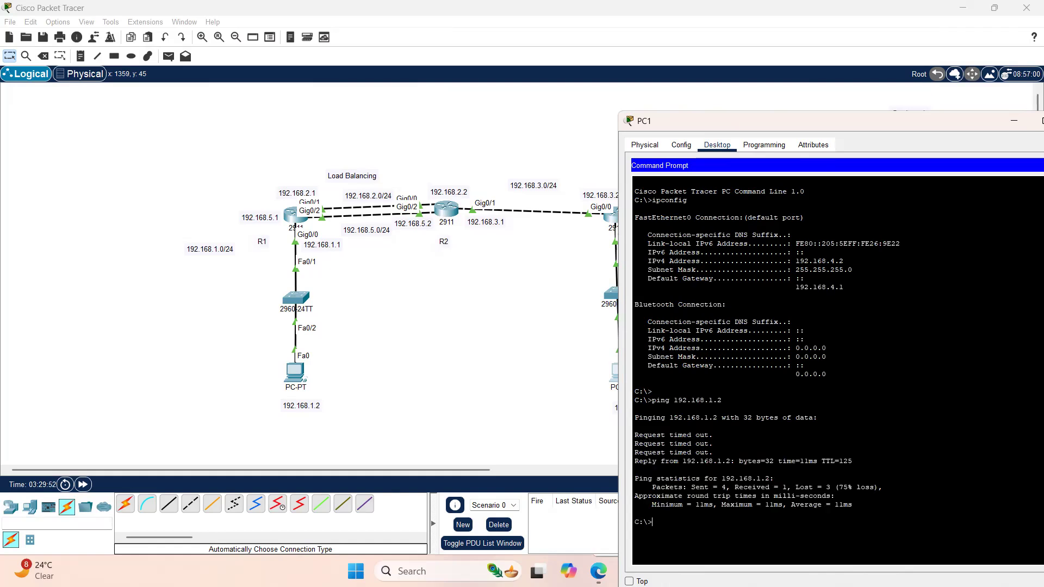
pyautogui.press('Up')
pyautogui.press('Return')
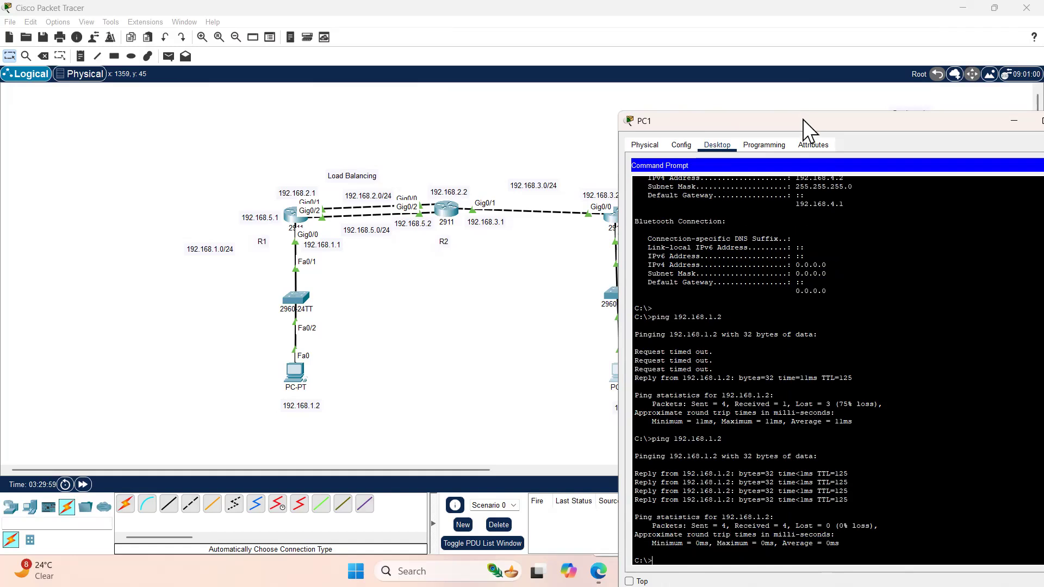
# Ping 192.168.4.2 twice from the command prompt of the PC in the 192.168.1.0/24 network.
pyautogui.moveTo(802, 119); pyautogui.dragTo(846, 78)
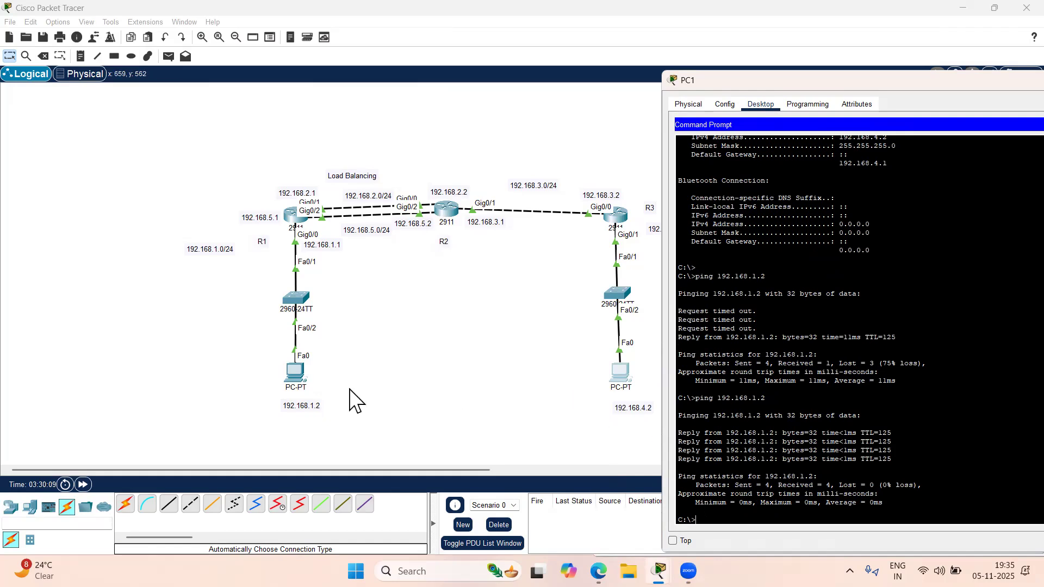
pyautogui.click(296, 372)
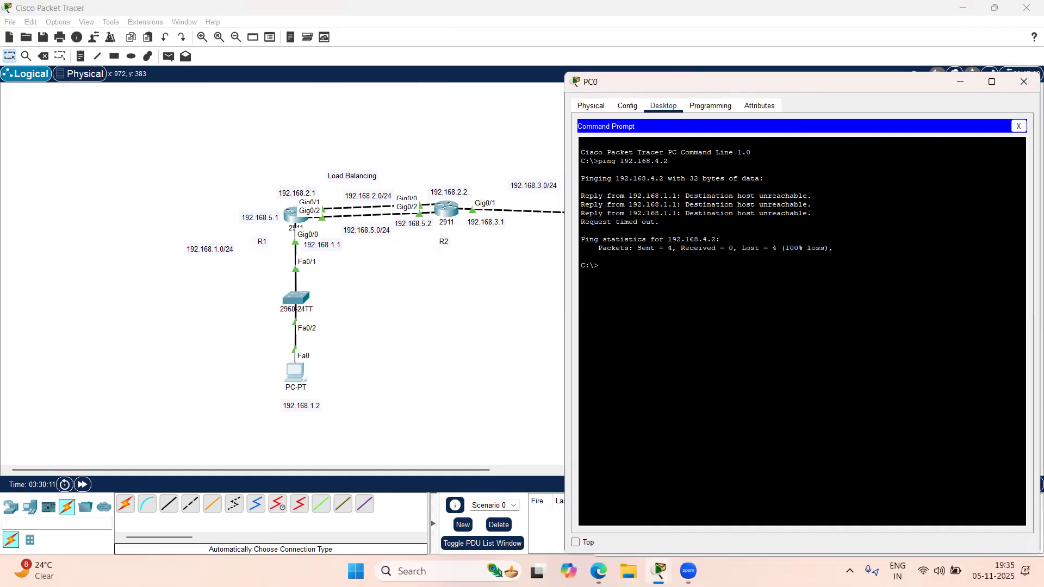
pyautogui.write('ping 192.168.4.2')
pyautogui.press('Return')
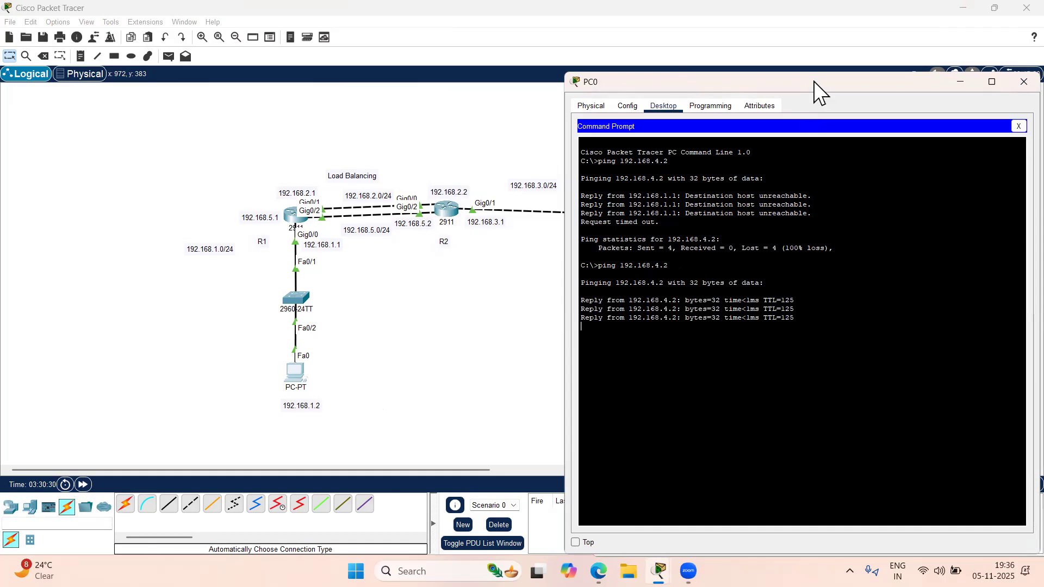
pyautogui.moveTo(814, 83); pyautogui.dragTo(815, 85)
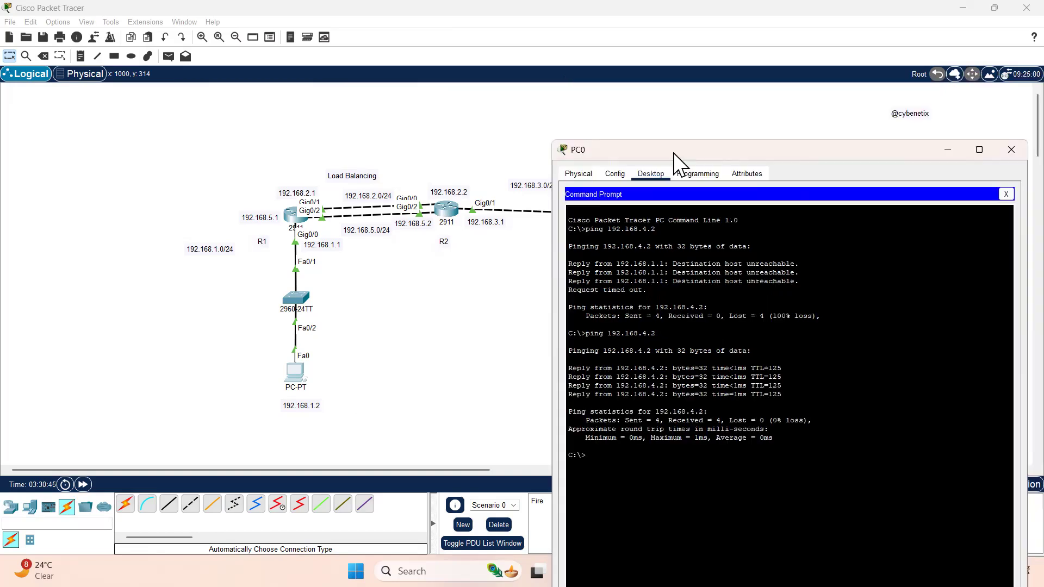
pyautogui.press('Up')
pyautogui.press('Return')
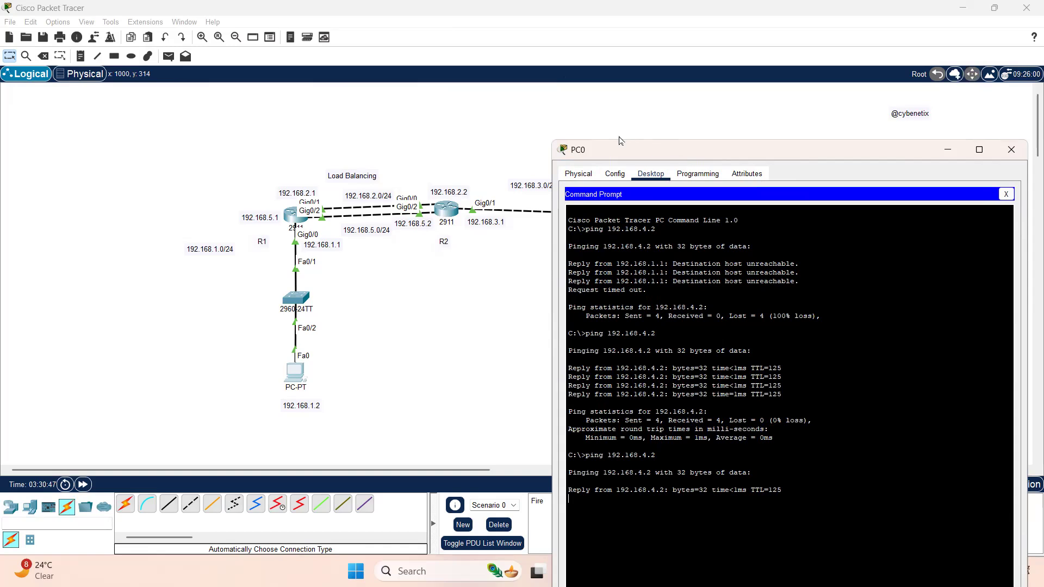
pyautogui.moveTo(727, 149); pyautogui.dragTo(751, 147)
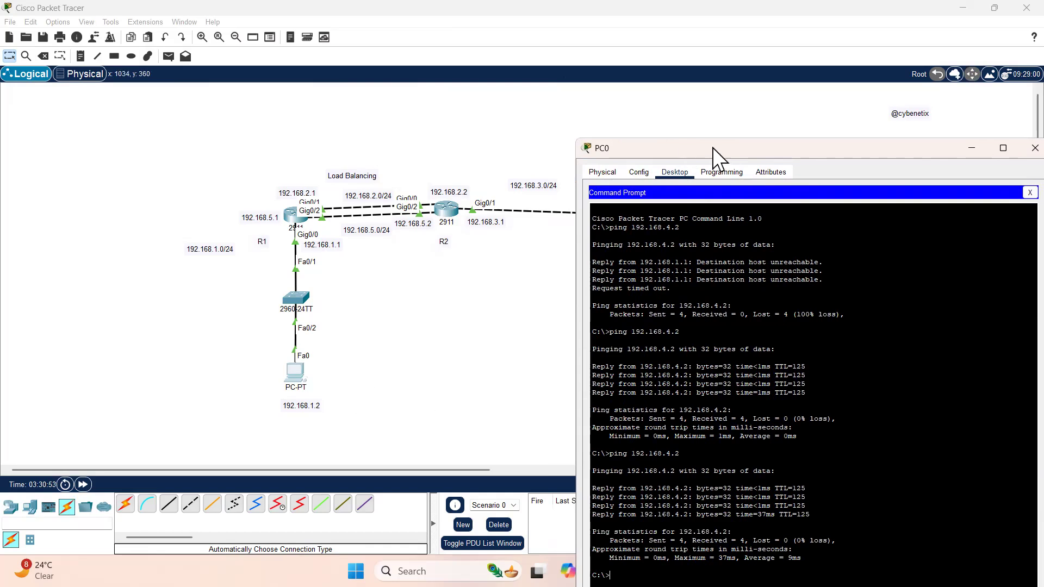
pyautogui.moveTo(716, 148); pyautogui.dragTo(724, 111)
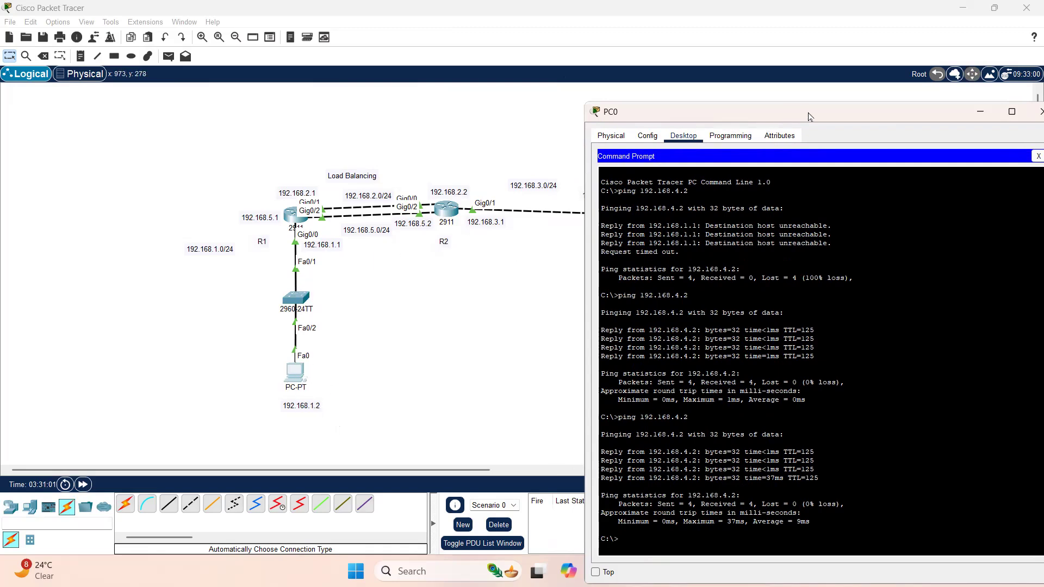
# Trace the route from the 192.168.1.0/24 PC to 192.168.4.2 with tracert and examine the hops against the topology.
pyautogui.moveTo(808, 116); pyautogui.dragTo(809, 118)
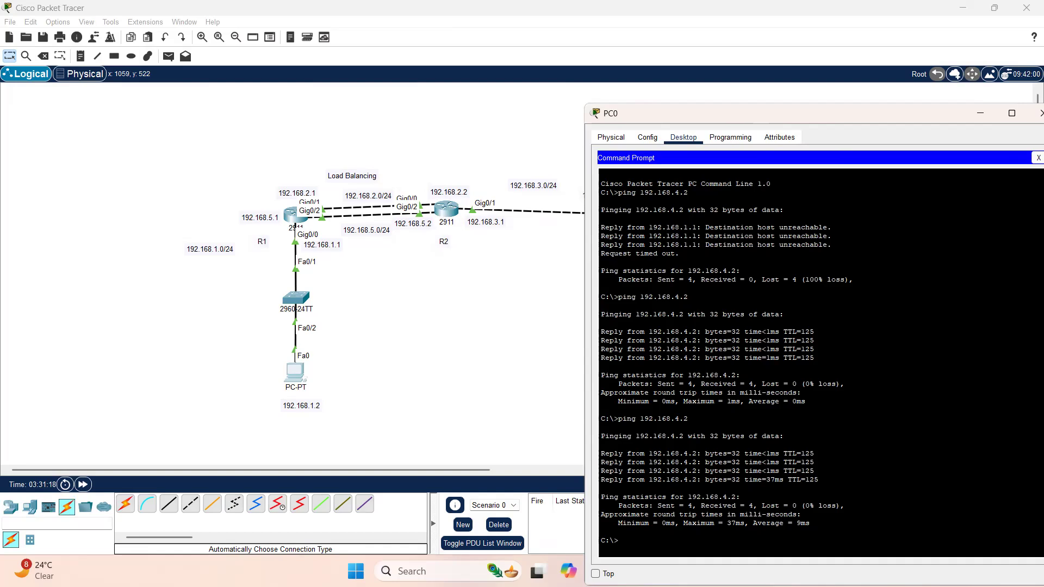
pyautogui.write('tracert 192.168.4.2')
pyautogui.press('Return')
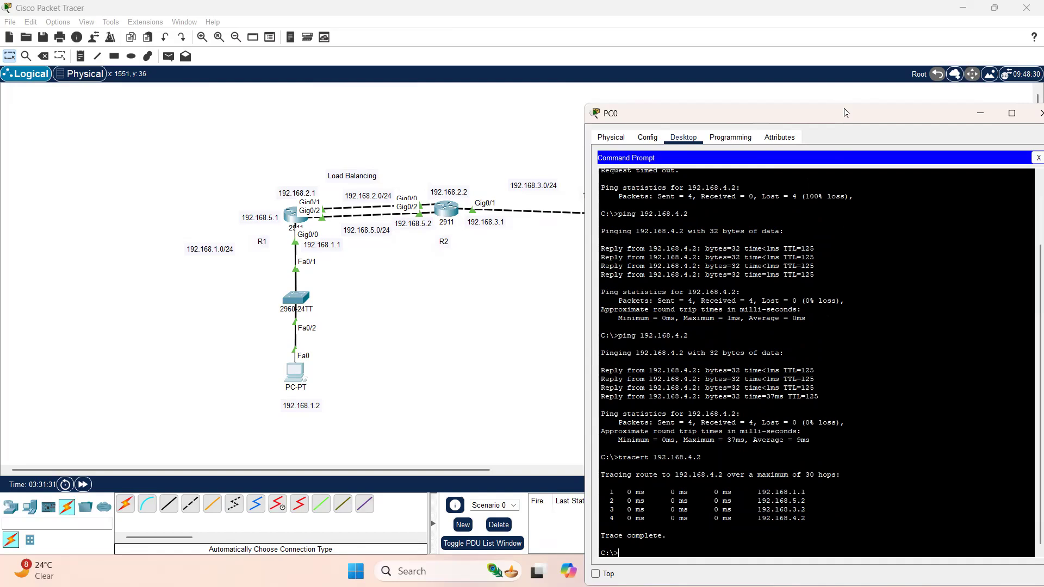
pyautogui.moveTo(844, 113); pyautogui.dragTo(902, 109)
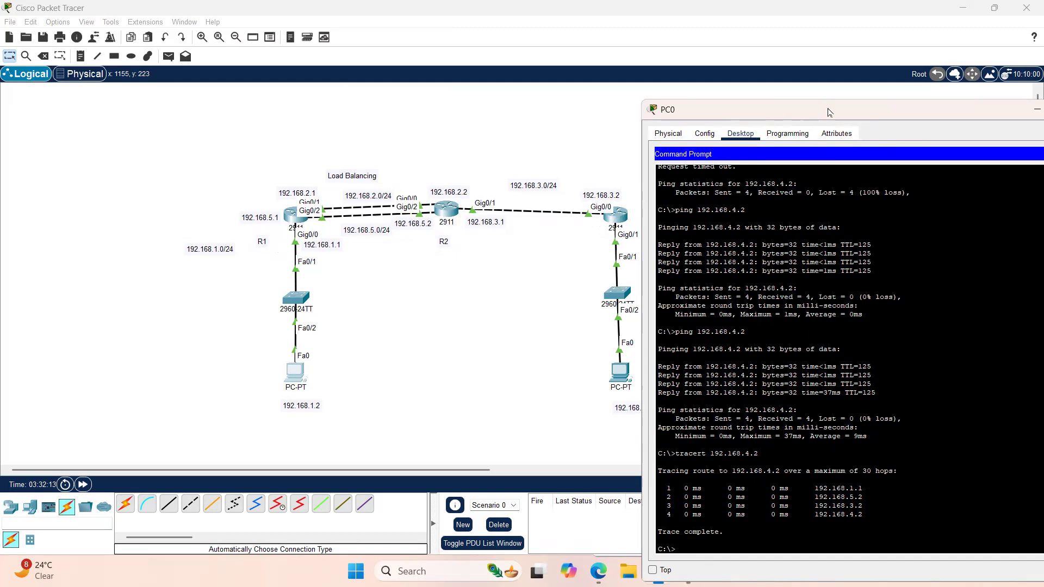
pyautogui.moveTo(828, 112); pyautogui.dragTo(843, 112)
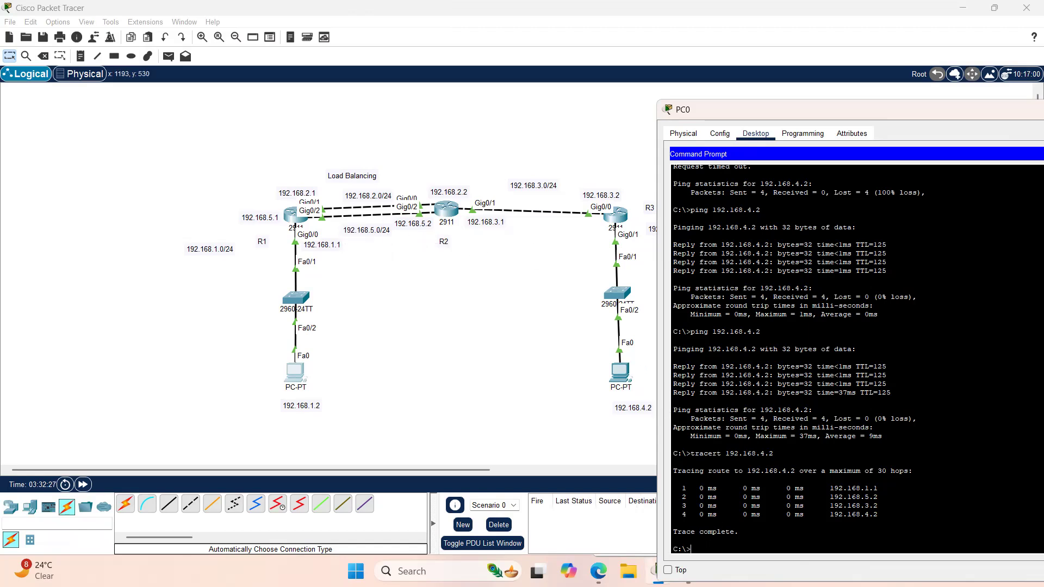
# Start a continuous ping to 192.168.4.2 from the 192.168.1.0/24 PC with ping -t.
pyautogui.write('ing -t 192.138.4.2')
pyautogui.press('Return')
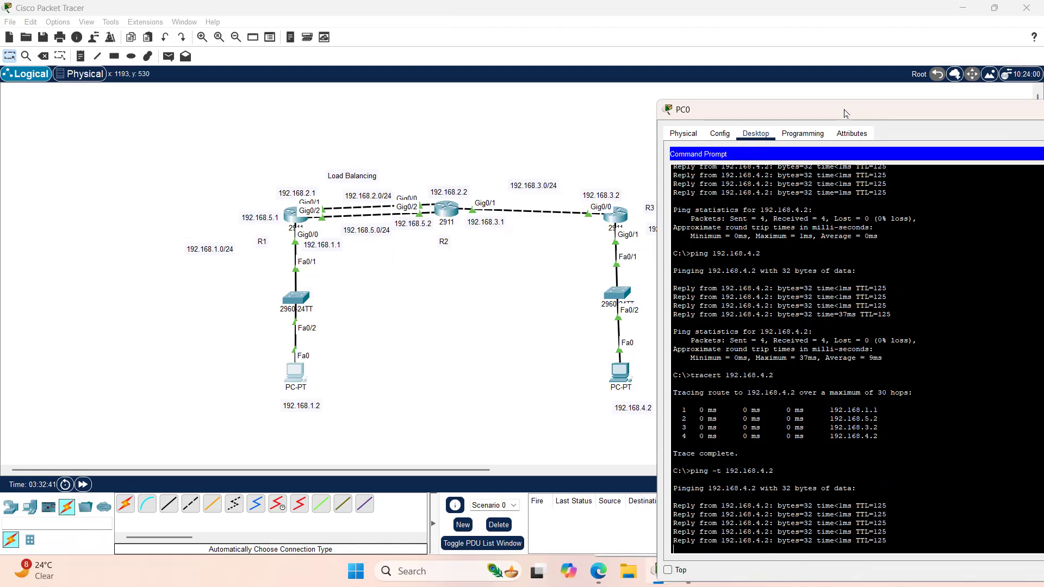
pyautogui.moveTo(845, 113); pyautogui.dragTo(862, 78)
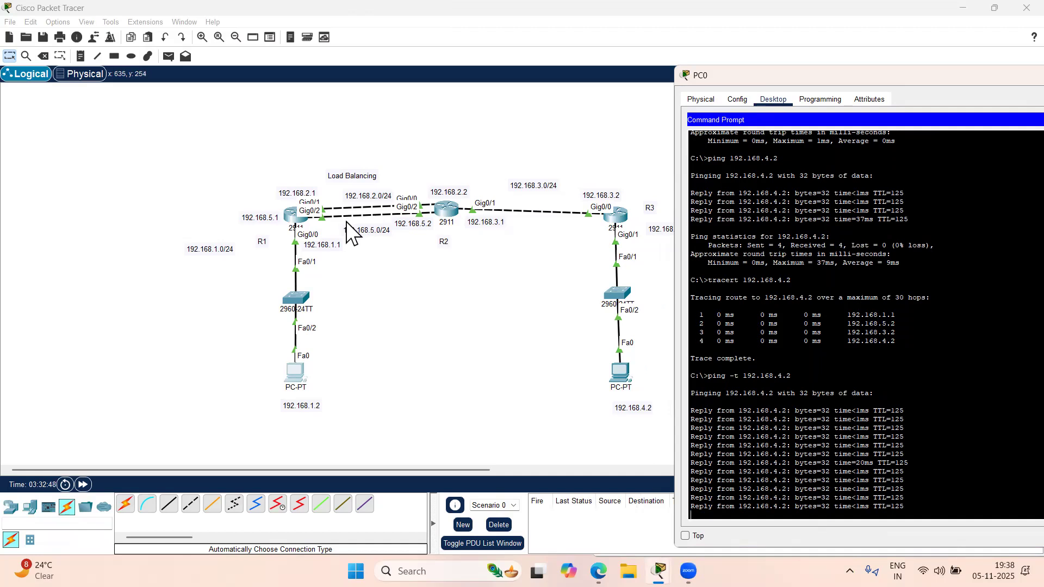
# Shut down interface gig0/2 on R1 from global configuration mode to take down the 192.168.5.0/24 link.
pyautogui.click(292, 216)
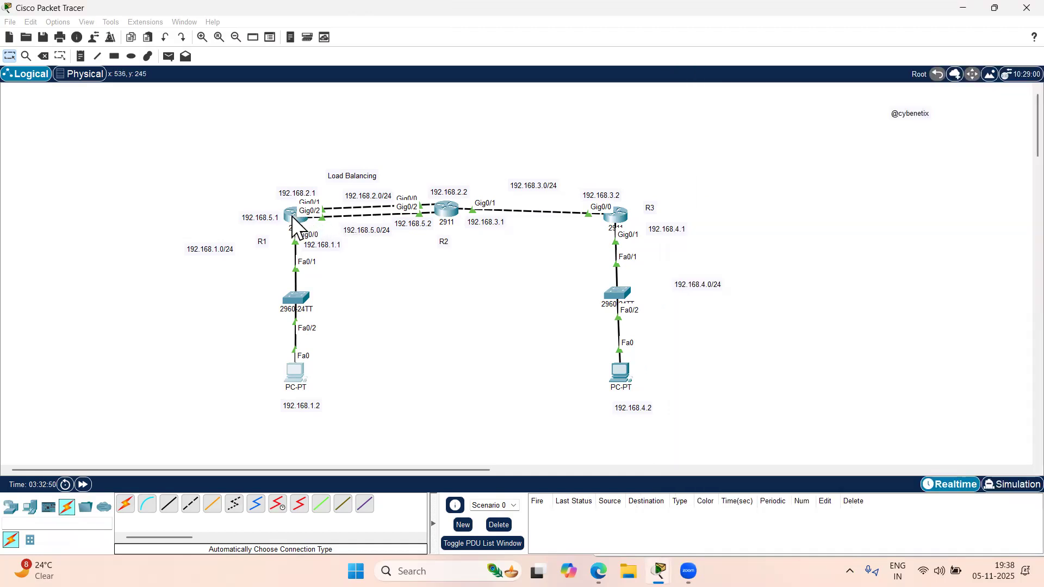
pyautogui.click(293, 216)
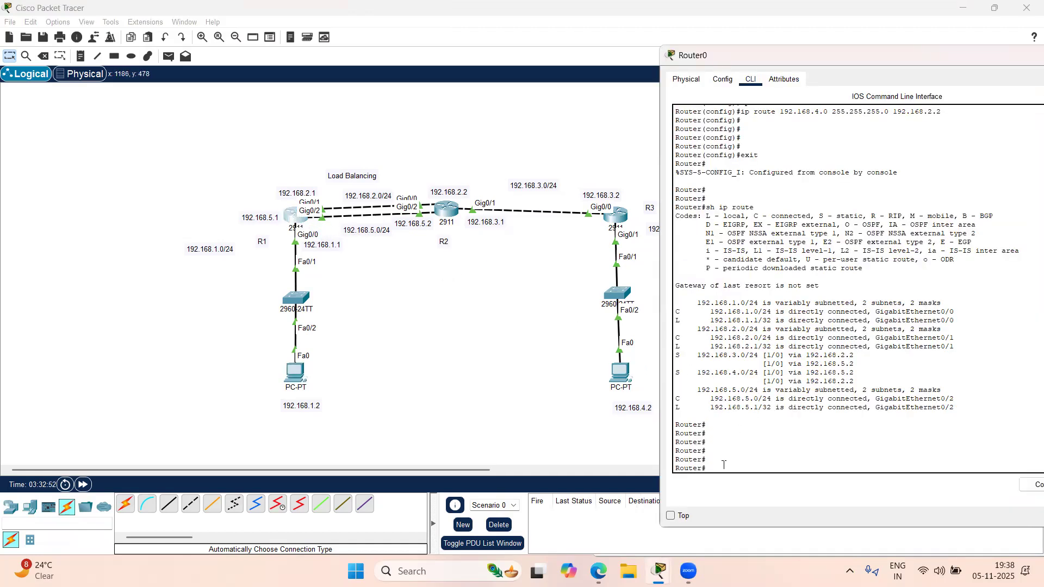
pyautogui.write('config t')
pyautogui.press('Return')
pyautogui.write('int')
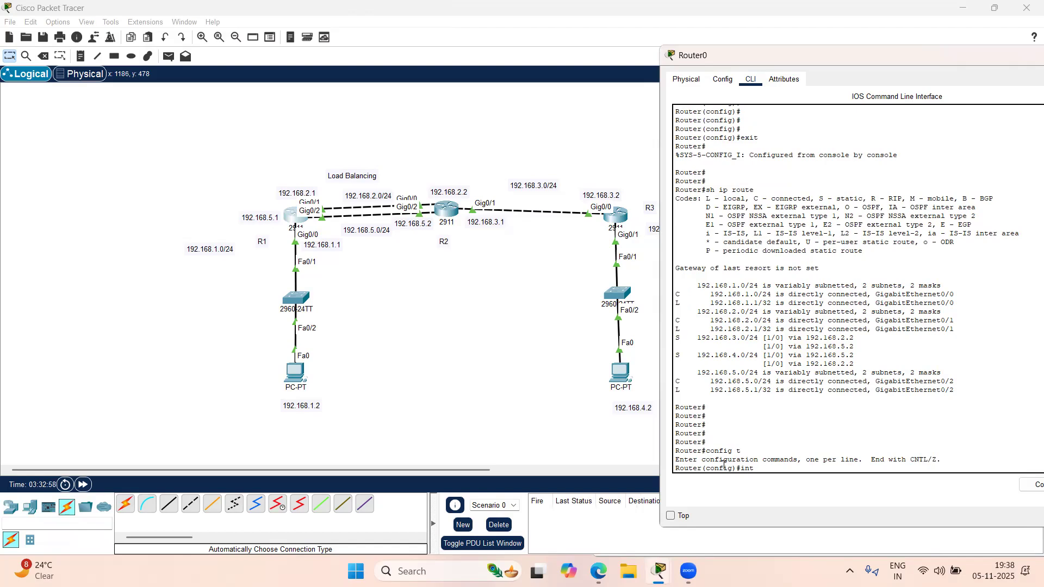
pyautogui.write(' gig0/2')
pyautogui.press('Return')
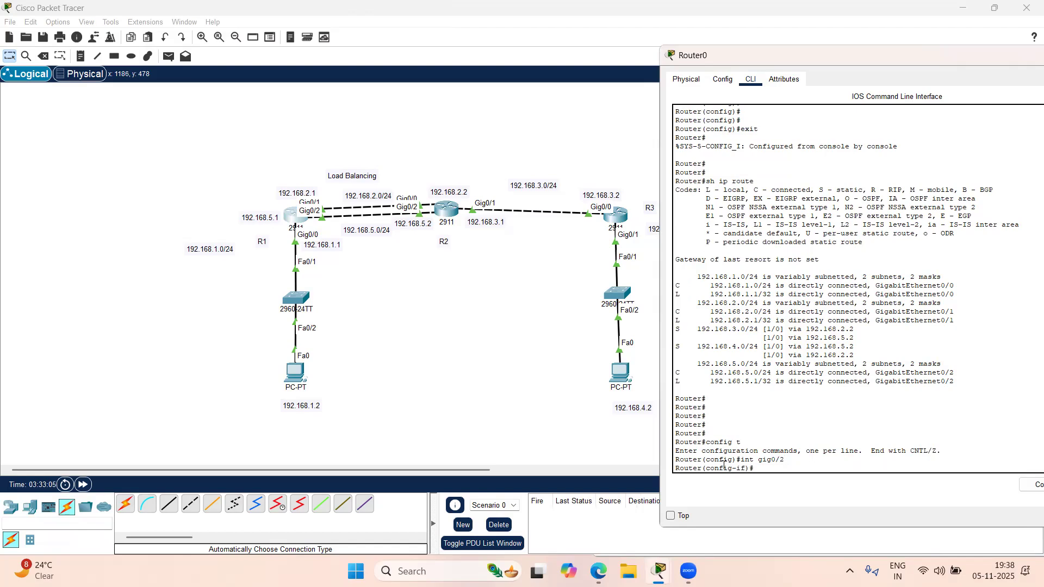
pyautogui.write('shut')
pyautogui.press('Return')
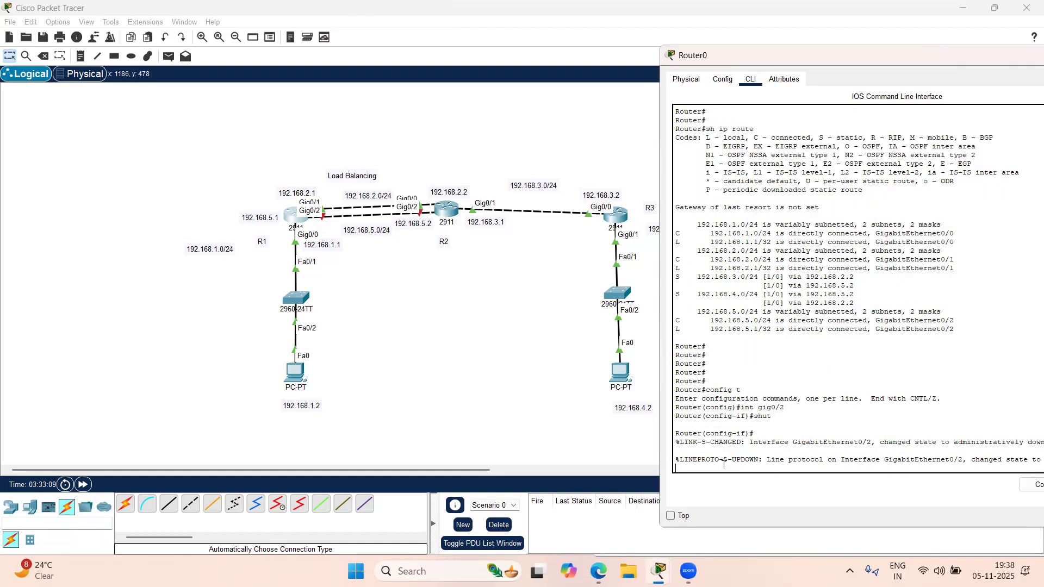
pyautogui.press('Return')
pyautogui.press('Return')
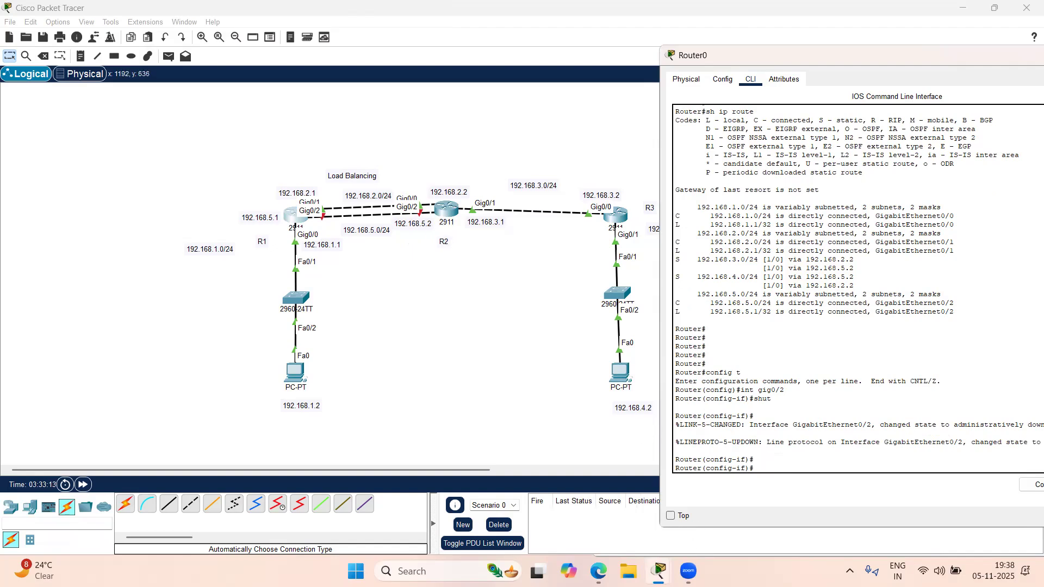
# Return to the 192.168.1.0/24 PC's command prompt, examine the continuous ping's replies, and stop the ping.
pyautogui.moveTo(659, 571)
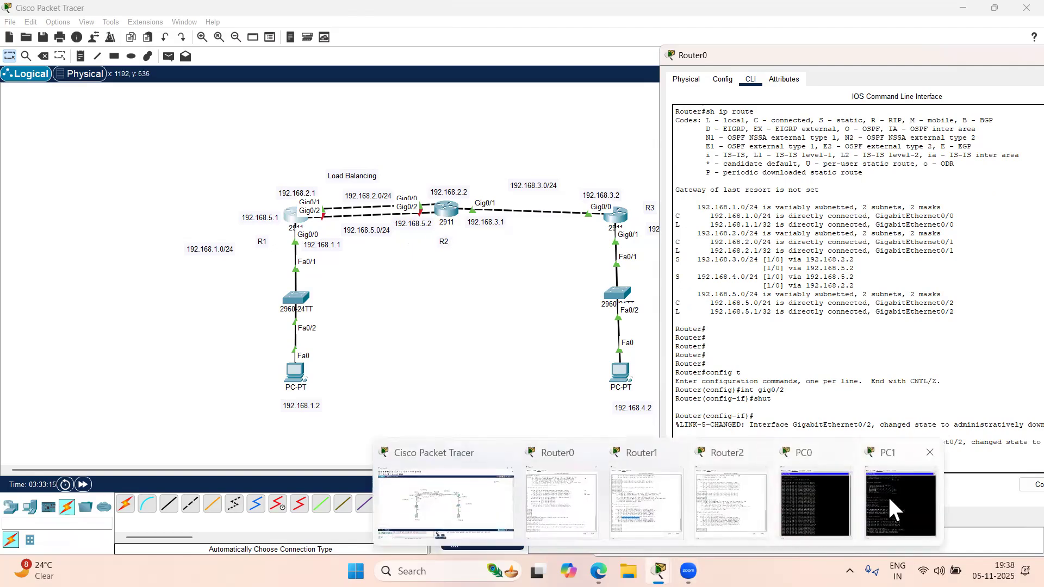
pyautogui.click(824, 504)
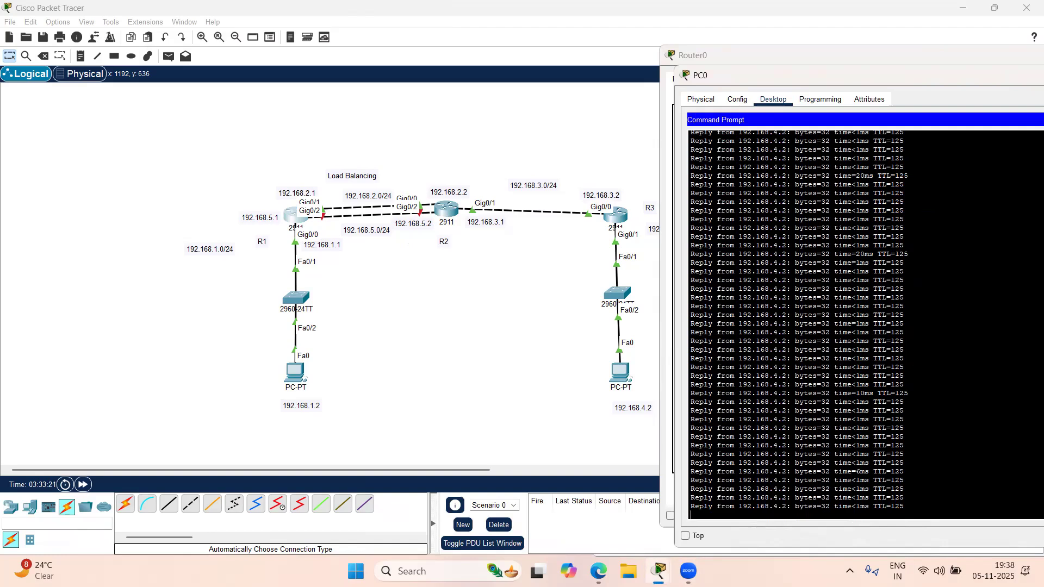
pyautogui.moveTo(908, 384); pyautogui.dragTo(905, 508)
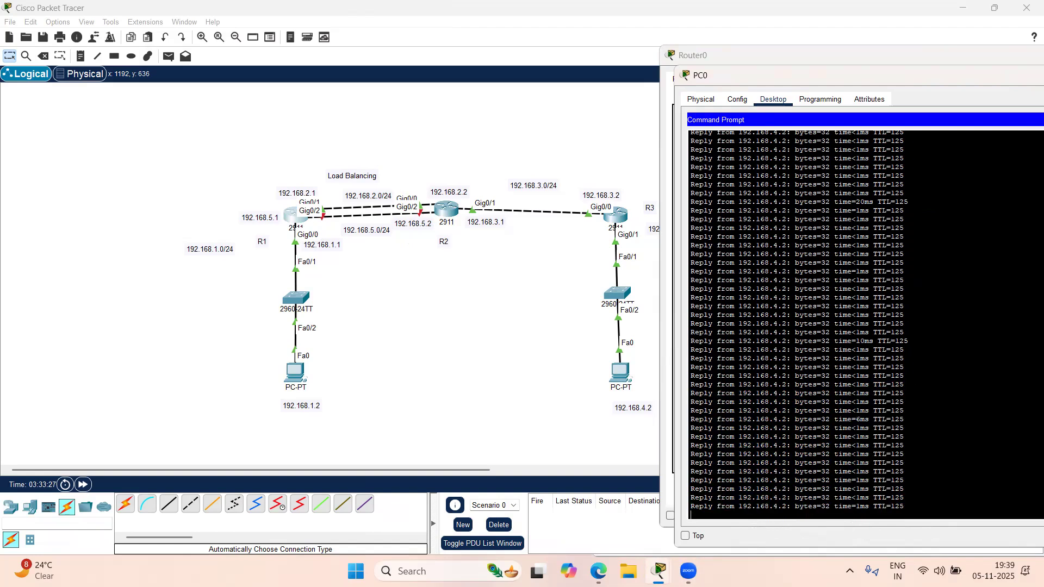
pyautogui.moveTo(870, 511); pyautogui.dragTo(901, 315)
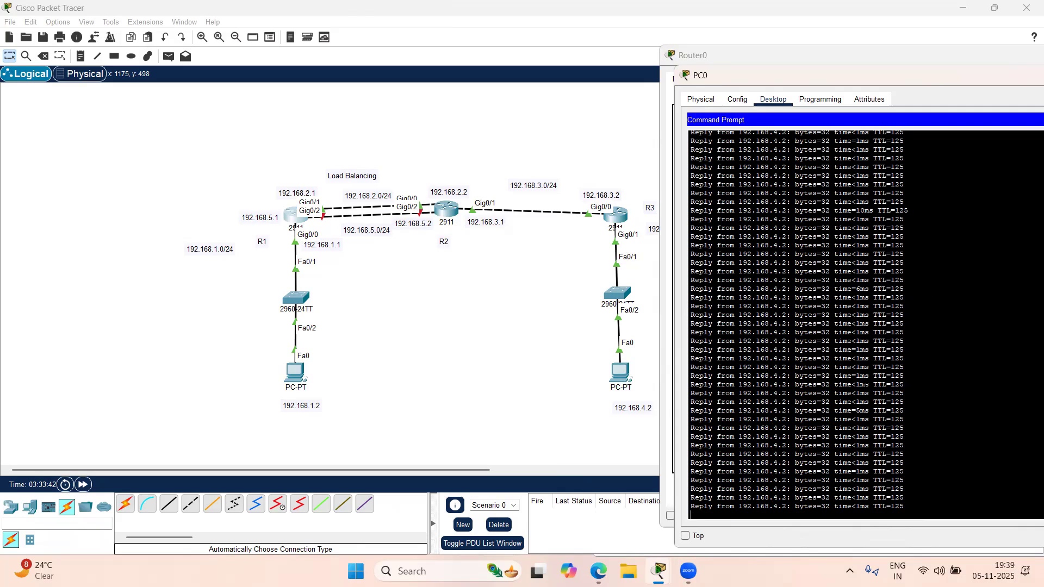
pyautogui.hotkey('ctrl', 'c')
# Run tracert 192.168.4.2 from the 192.168.1.0/24 PC and examine the second hop with R1's gig0/2 shut down.
pyautogui.write('tra')
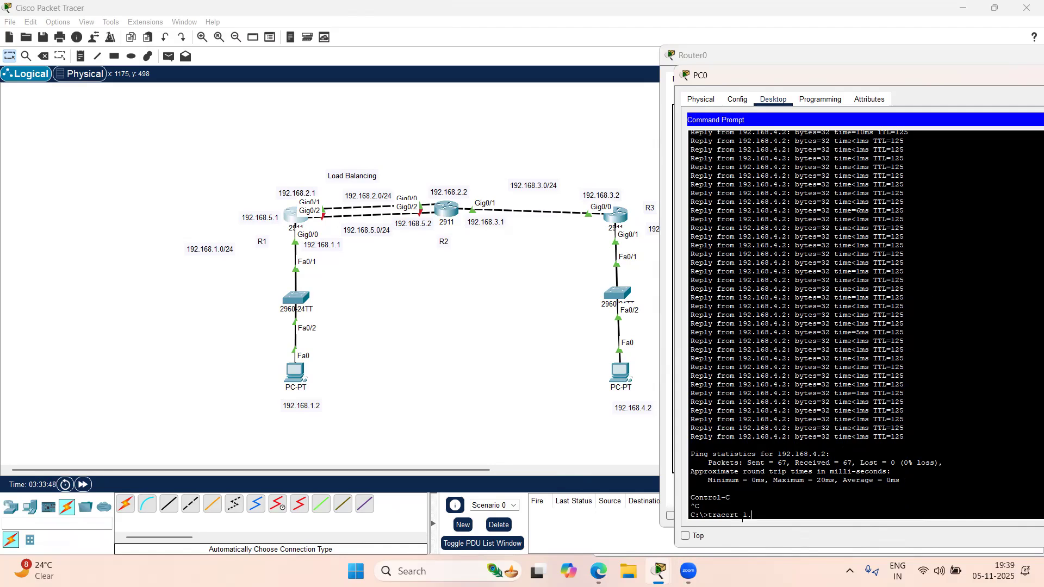
pyautogui.write('cert 1192.168.4.2')
pyautogui.press('Return')
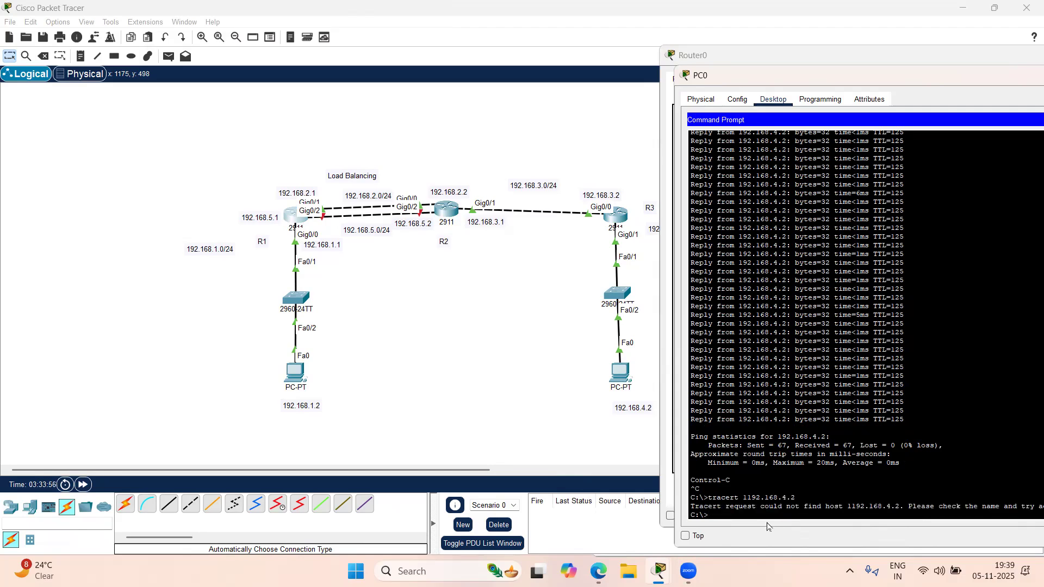
pyautogui.press('Up')
pyautogui.press('BackSpace')
pyautogui.press('Return')
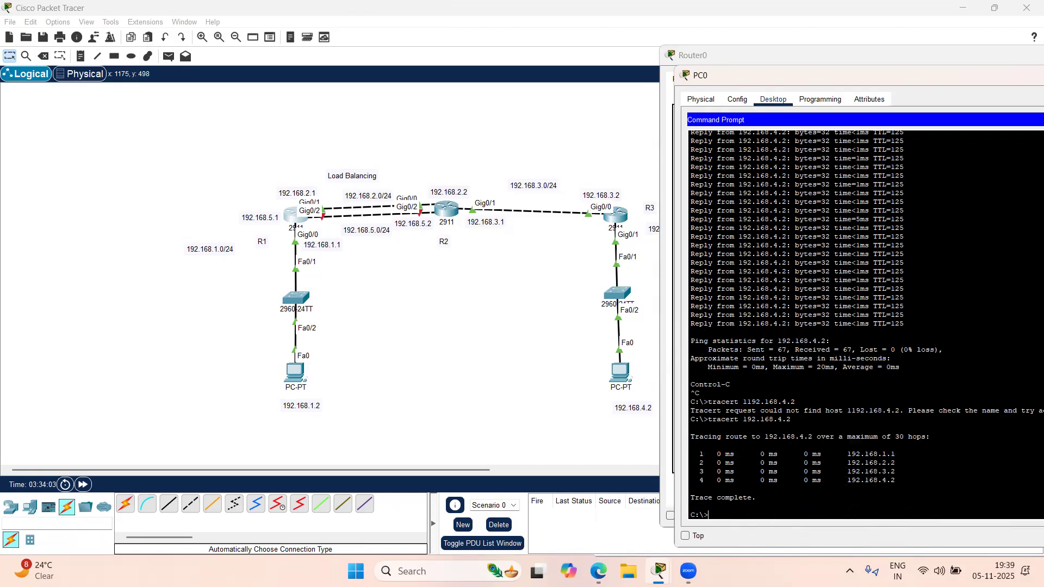
pyautogui.moveTo(895, 453)
pyautogui.mouseDown()
pyautogui.moveTo(879, 463)
pyautogui.moveTo(896, 463)
pyautogui.mouseUp()
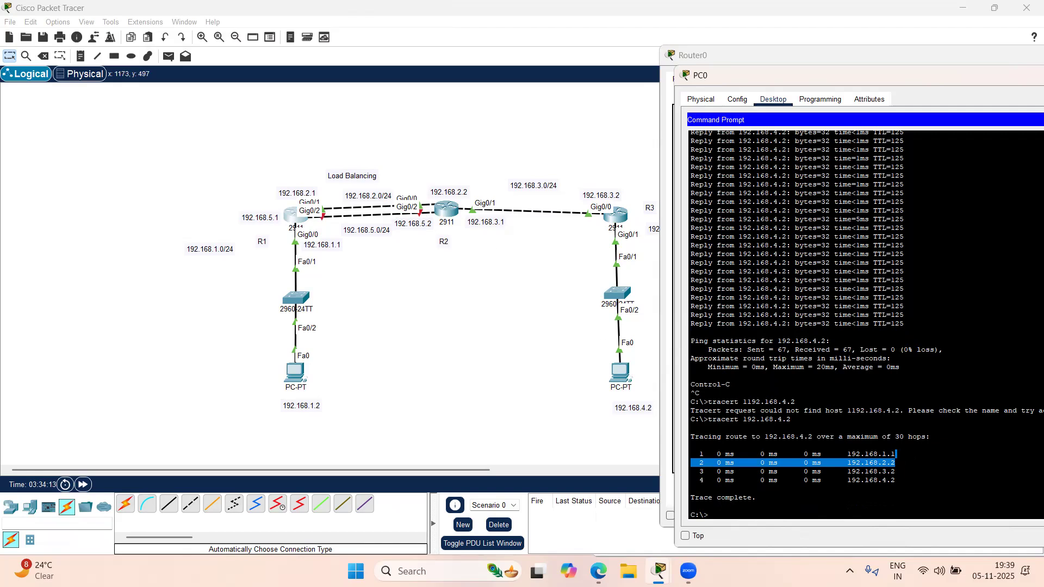
# Bring interface gig0/2 on R1 back up with no shut.
pyautogui.click(298, 220)
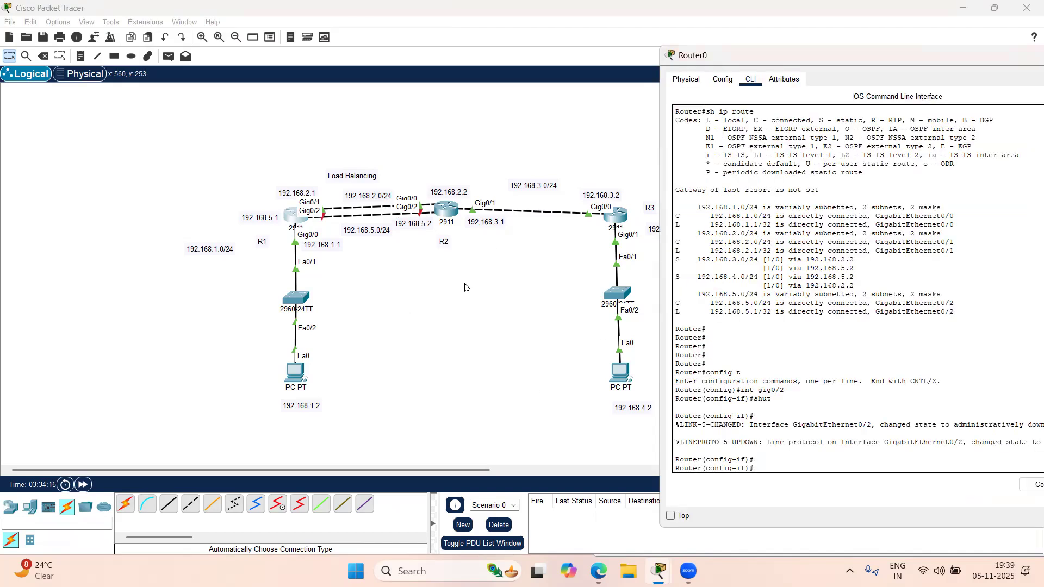
pyautogui.write('exit')
pyautogui.press('Return')
pyautogui.press('Return')
pyautogui.press('Return')
pyautogui.write('int gig0/2')
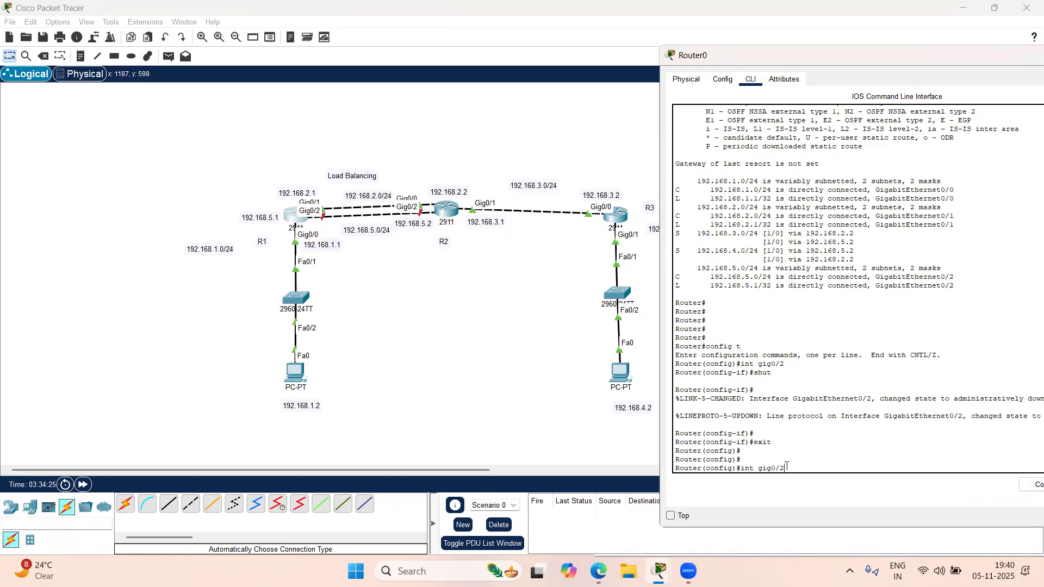
pyautogui.press('Return')
pyautogui.write('no shut')
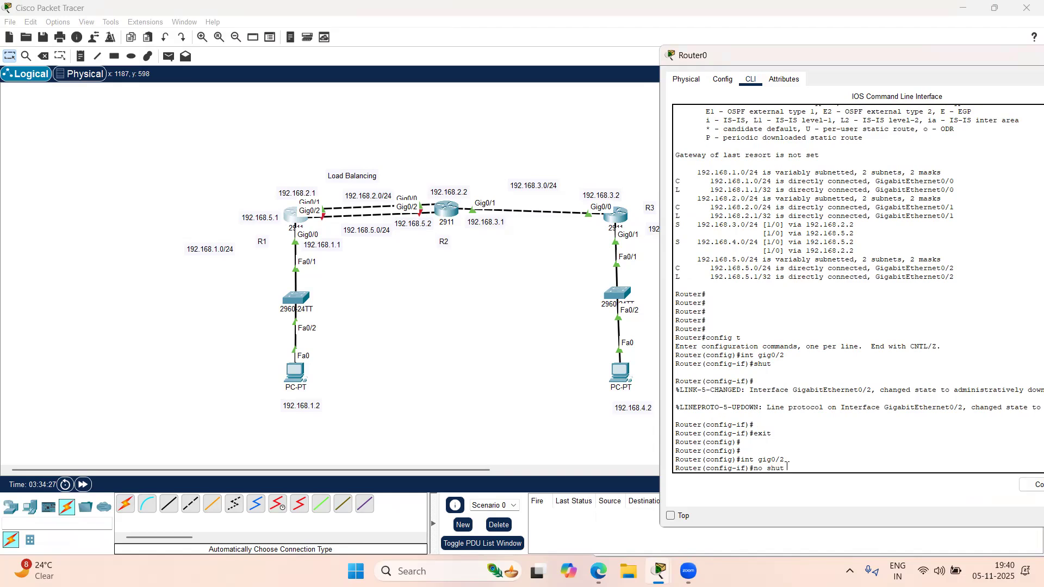
pyautogui.press('Return')
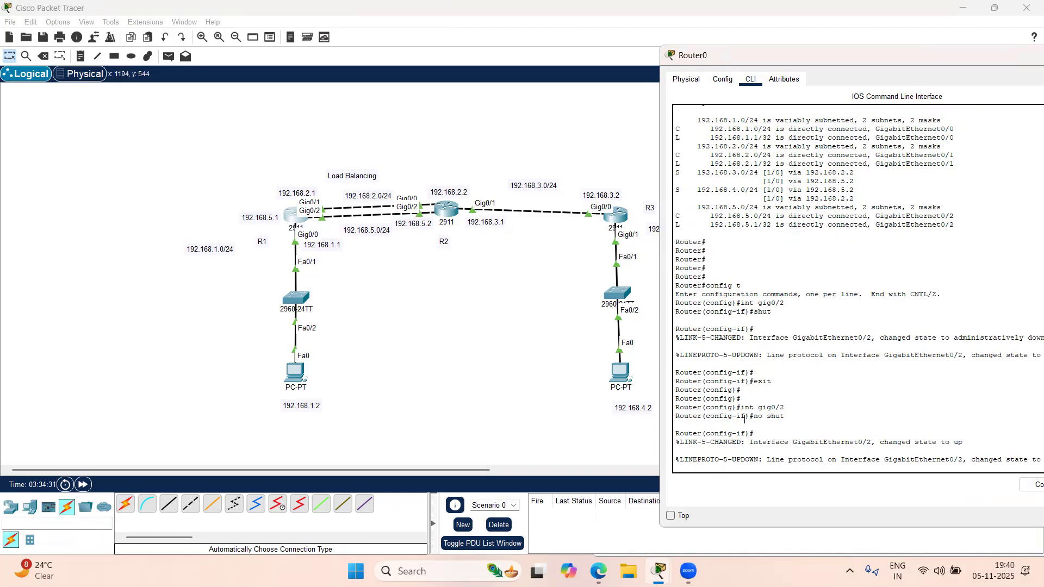
pyautogui.press('Return')
pyautogui.press('Return')
pyautogui.press('Return')
pyautogui.press('Return')
pyautogui.press('Return')
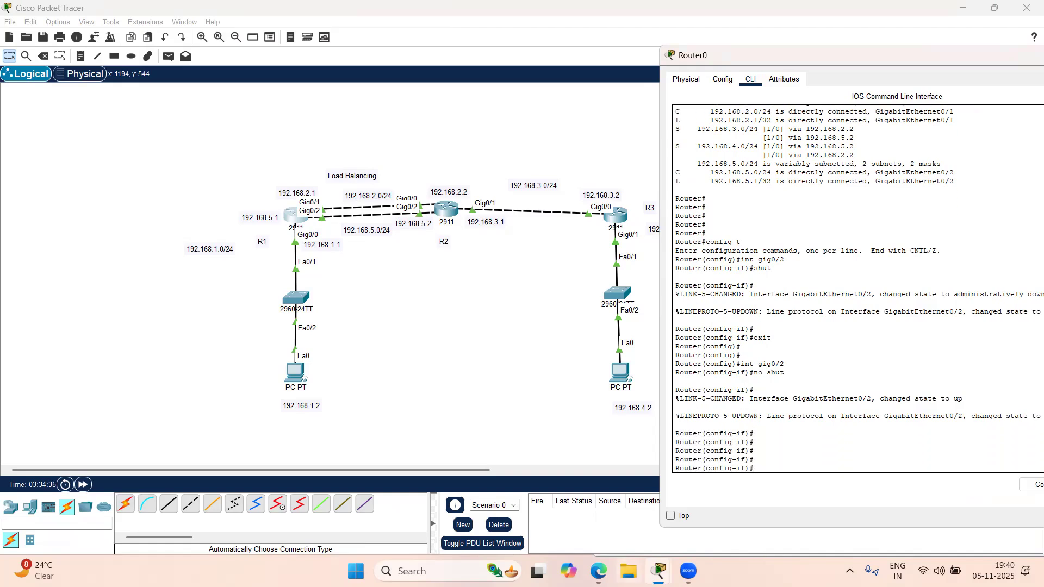
# Trace the route to 192.168.4.2 again from the 192.168.1.0/24 PC with both R1-R2 links enabled, and examine the hops.
pyautogui.moveTo(659, 571)
pyautogui.click(819, 517)
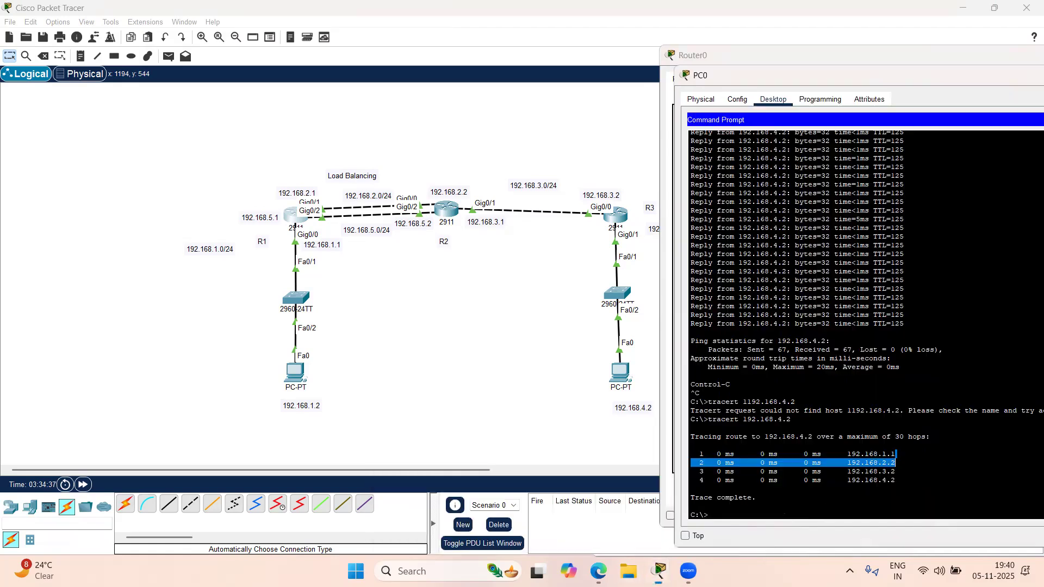
pyautogui.write('tracert')
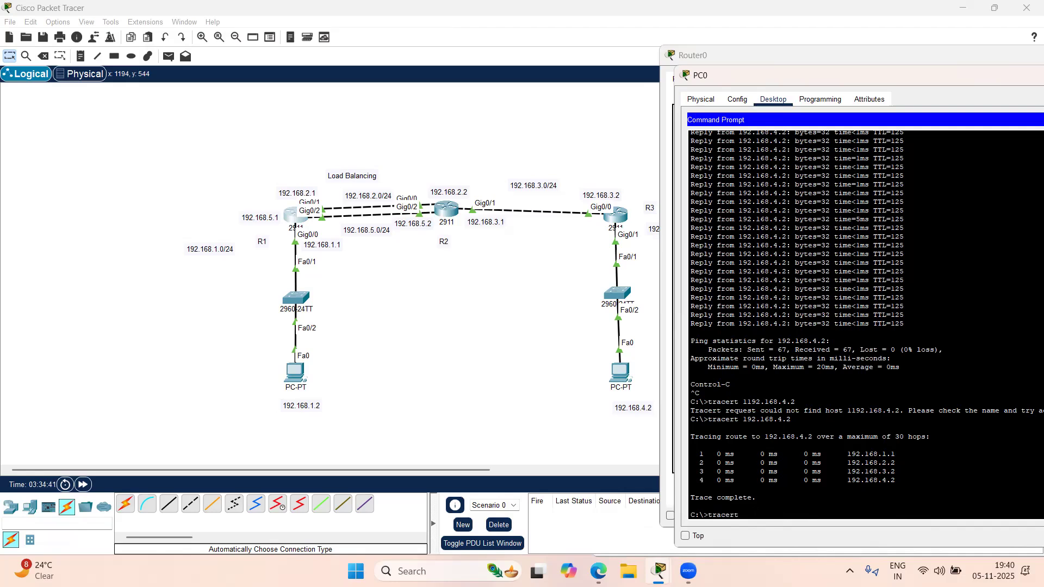
pyautogui.write(' 192.168.')
pyautogui.press('BackSpace')
pyautogui.write('4.2')
pyautogui.press('Return')
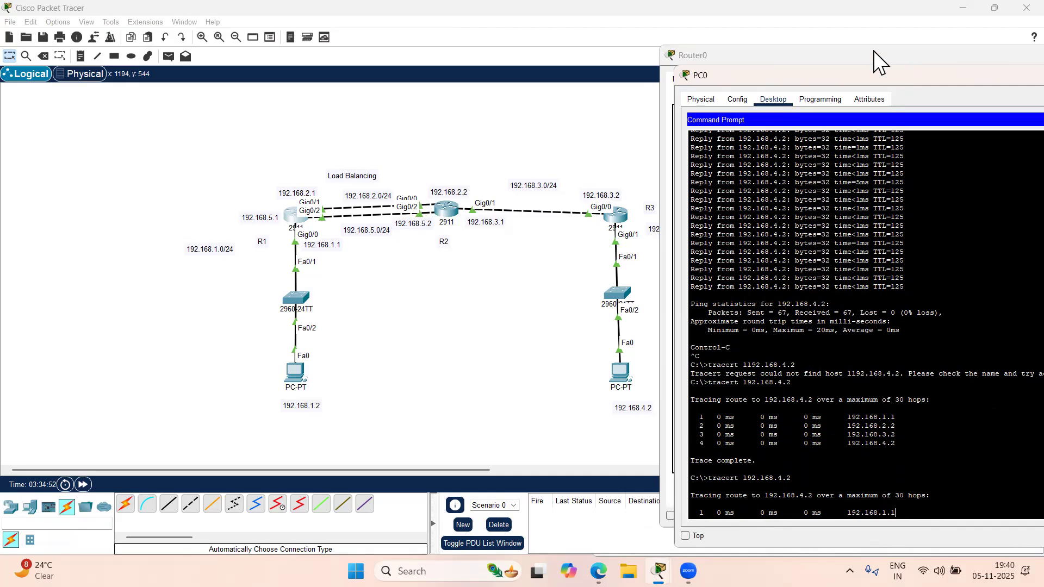
pyautogui.moveTo(892, 77); pyautogui.dragTo(873, 50)
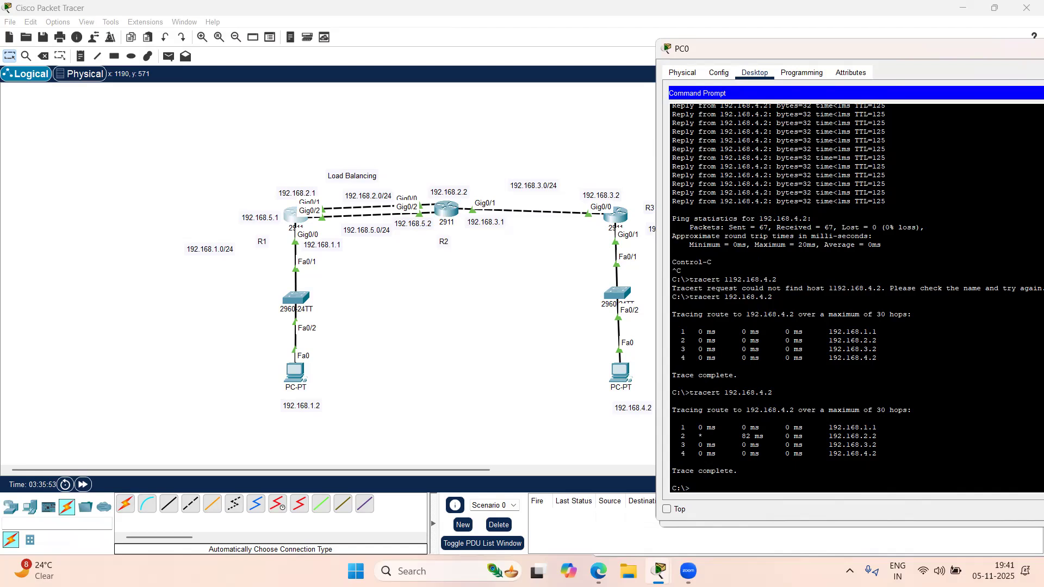
pyautogui.click(918, 67)
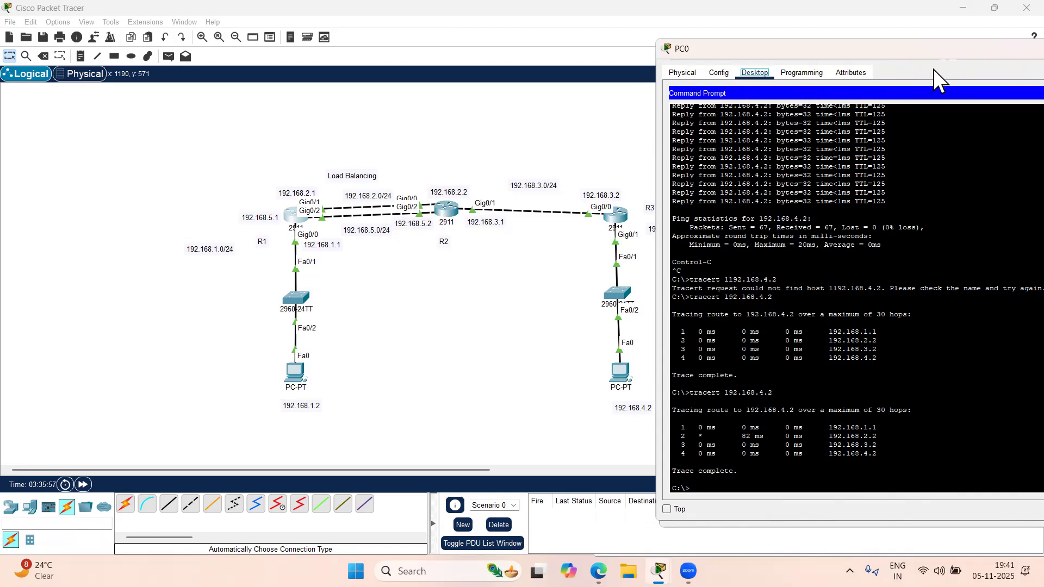